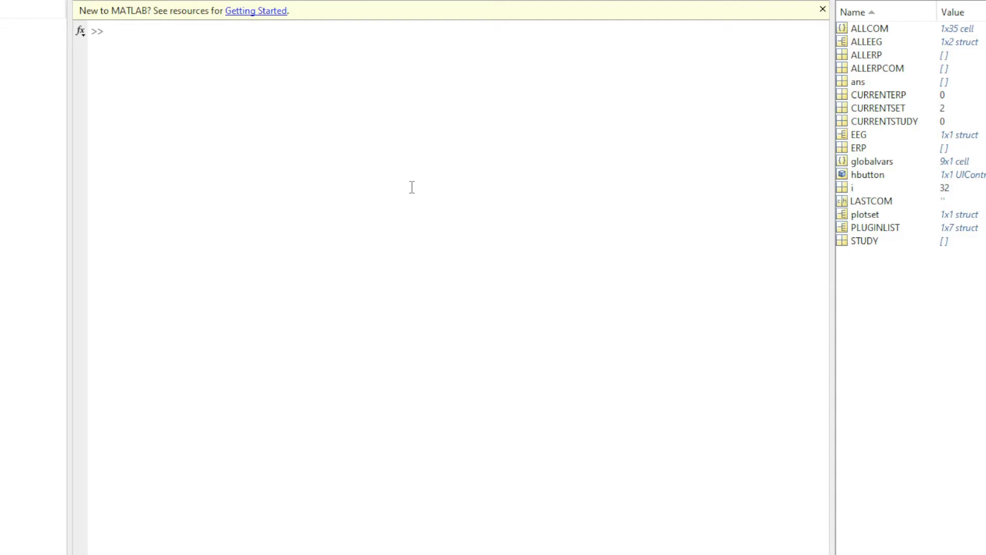
# Launch EEGLAB from the MATLAB command line with the eeglab command and enlarge its window.
pyautogui.click(413, 187)
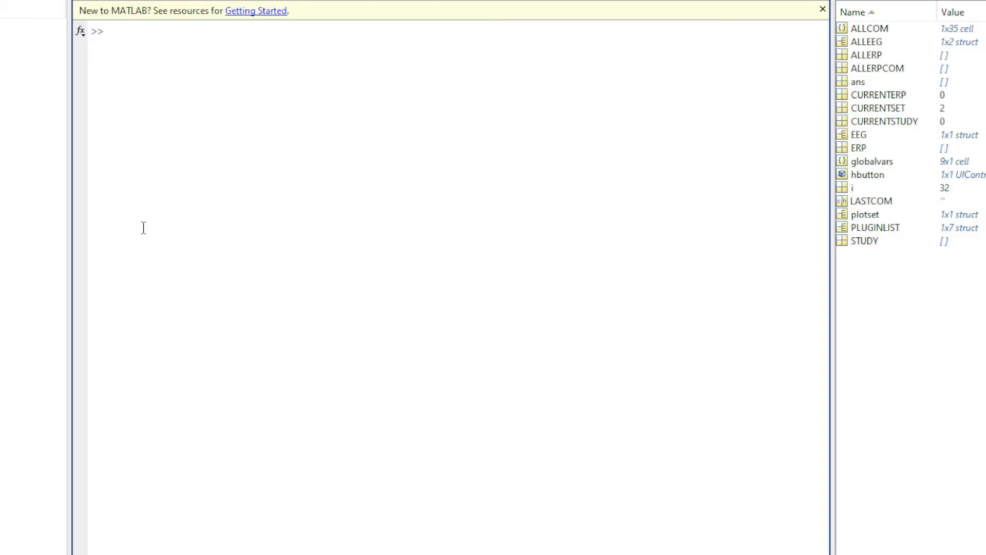
pyautogui.press('Up')
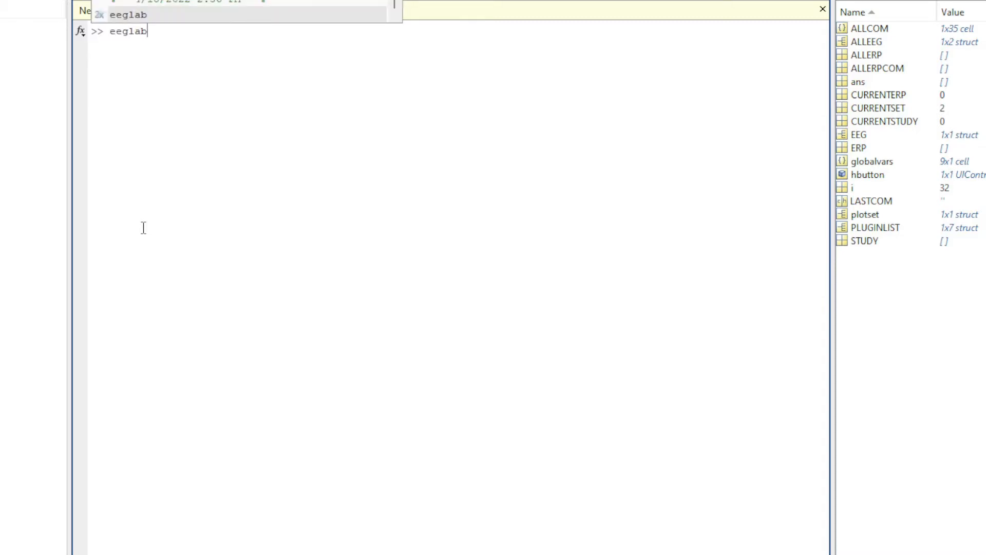
pyautogui.press('Return')
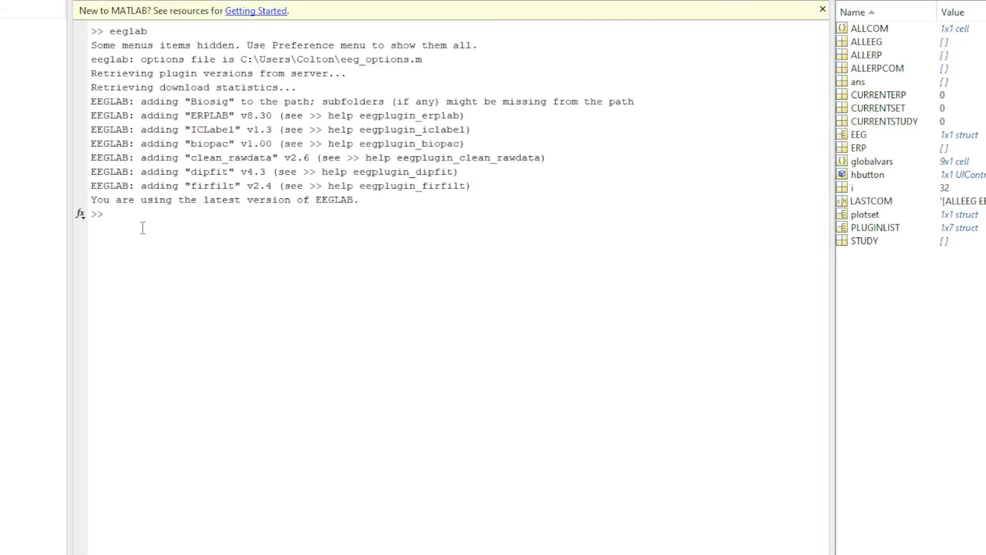
pyautogui.moveTo(498, 269); pyautogui.dragTo(379, 60)
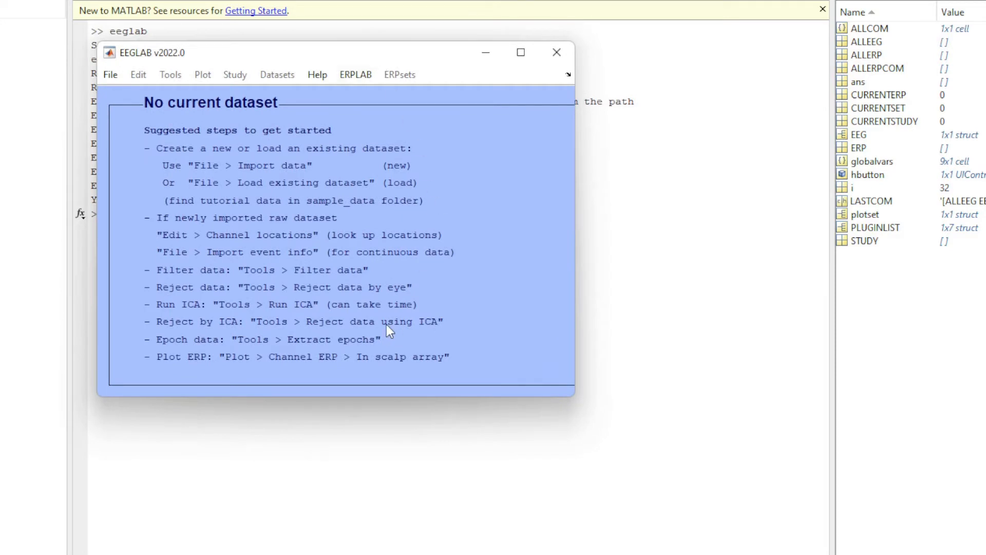
pyautogui.moveTo(573, 395); pyautogui.dragTo(718, 553)
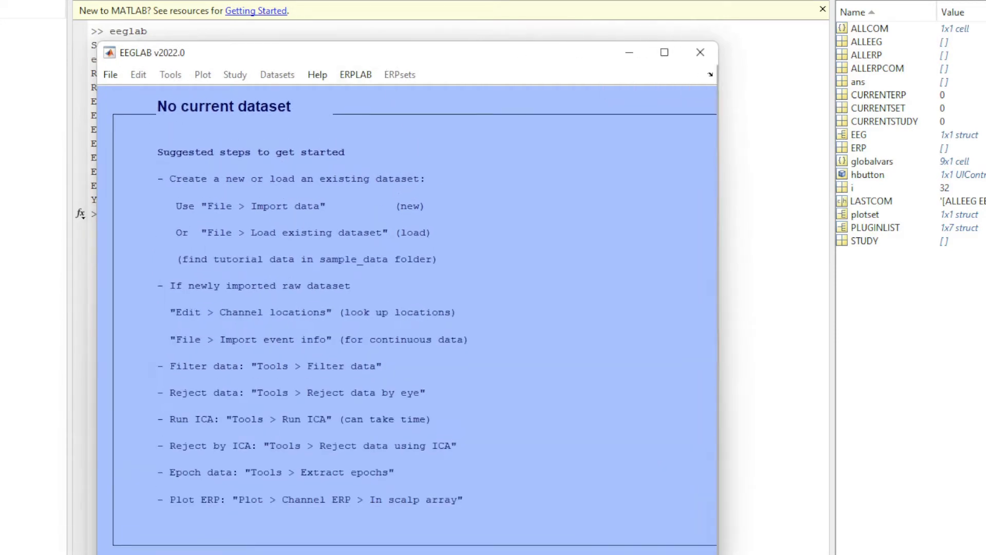
# Open the EEGLAB extension manager and search the plugin list for biopac.
pyautogui.click(108, 73)
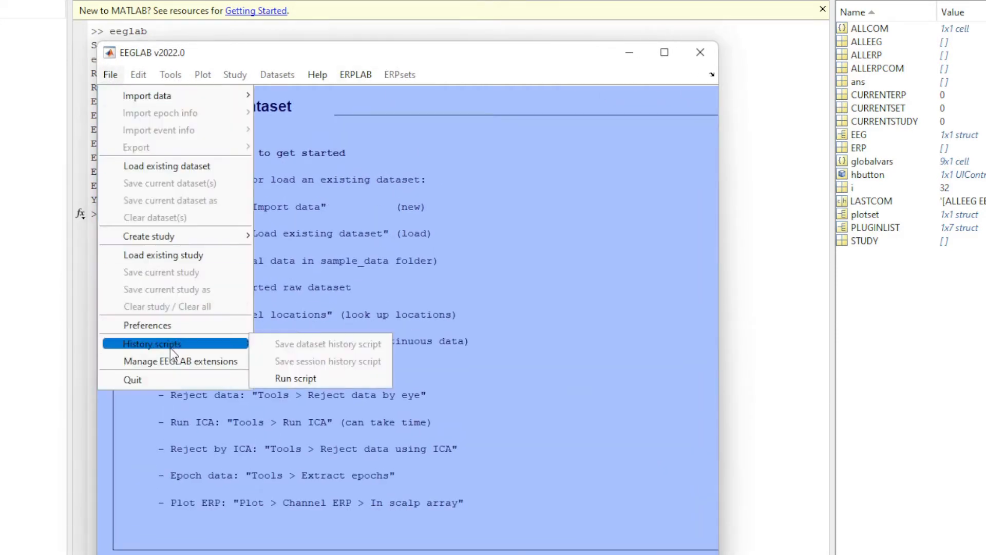
pyautogui.click(216, 363)
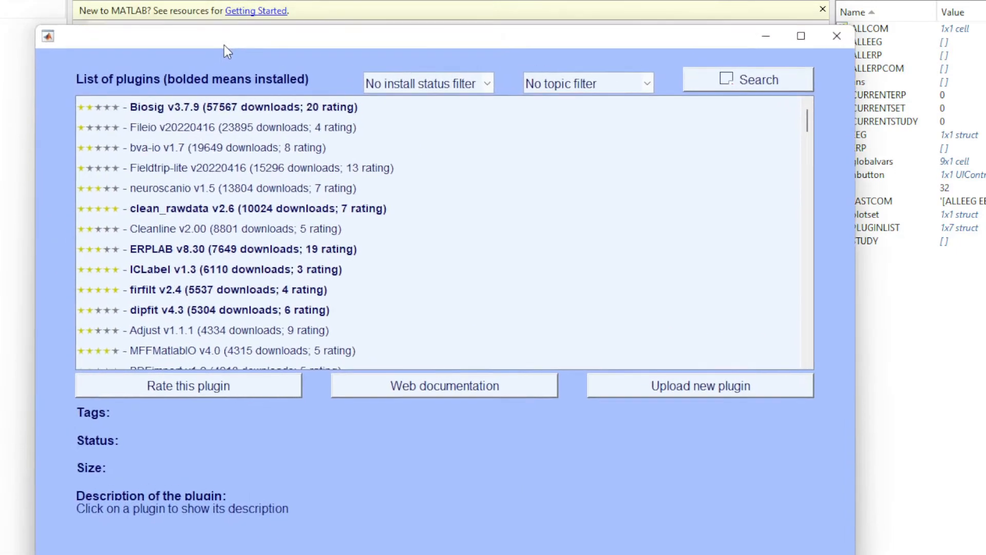
pyautogui.click(740, 69)
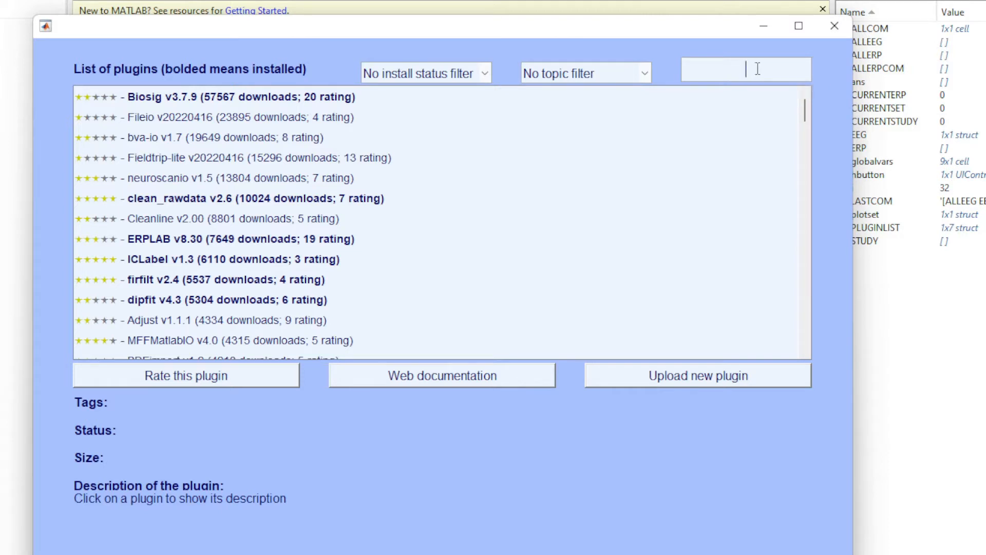
pyautogui.write('biopac')
pyautogui.press('Return')
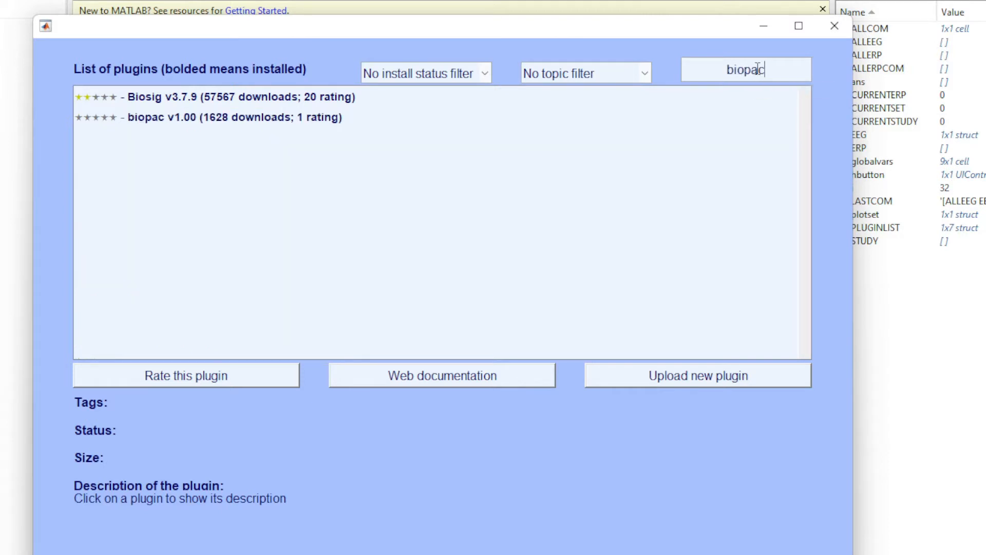
# Review the status and descriptions of the Biosig and biopac plugins, and close the extension manager.
pyautogui.click(258, 101)
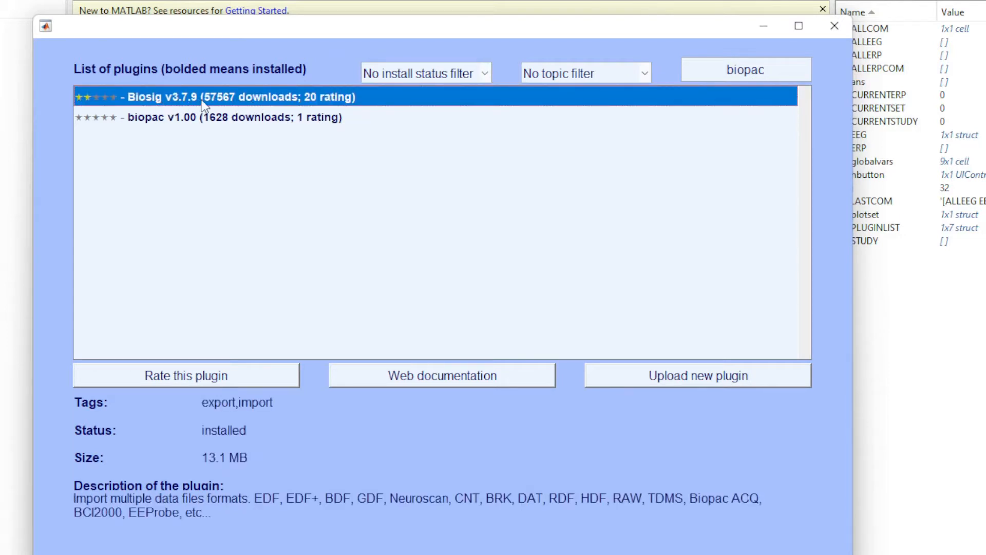
pyautogui.moveTo(260, 30); pyautogui.dragTo(220, 0)
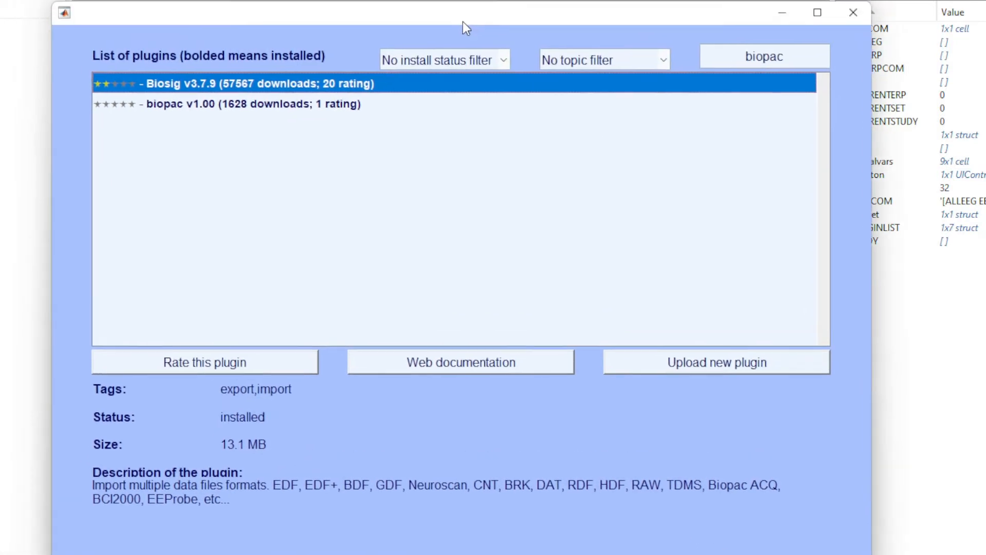
pyautogui.moveTo(464, 21); pyautogui.dragTo(454, 26)
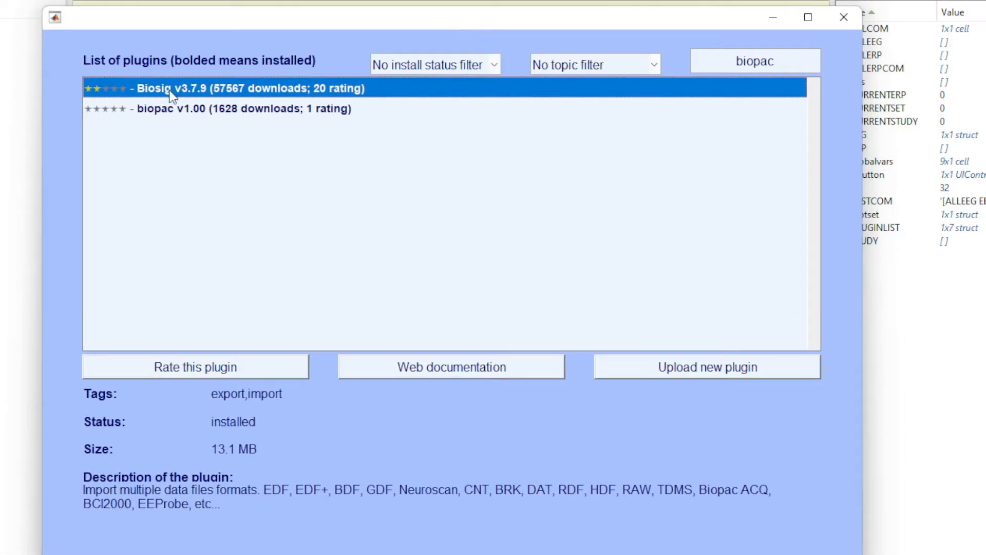
pyautogui.click(195, 108)
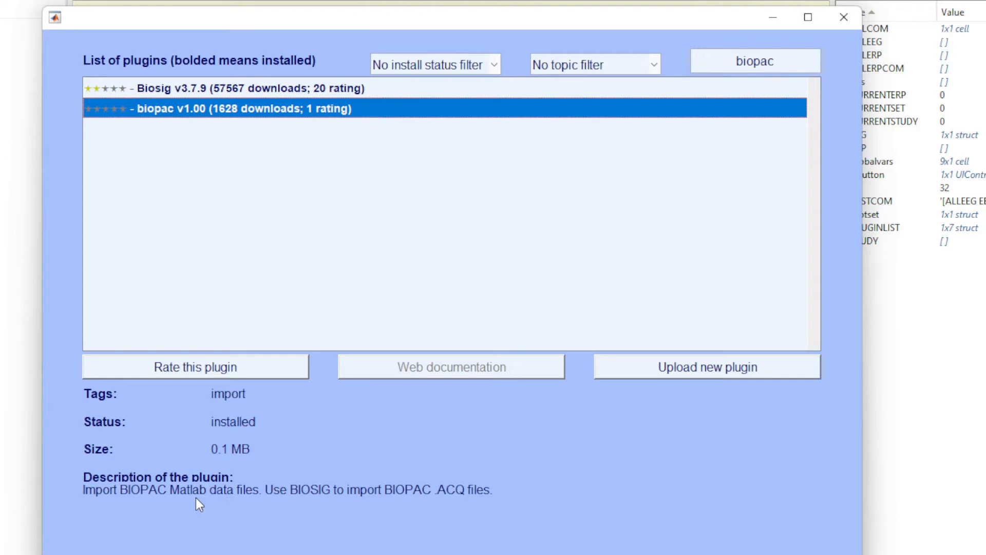
pyautogui.click(234, 88)
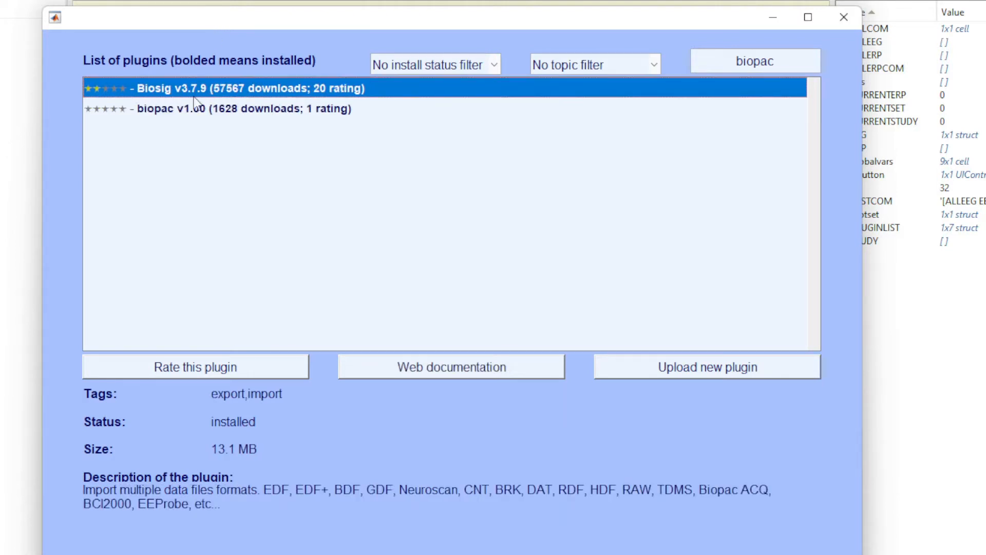
pyautogui.click(844, 18)
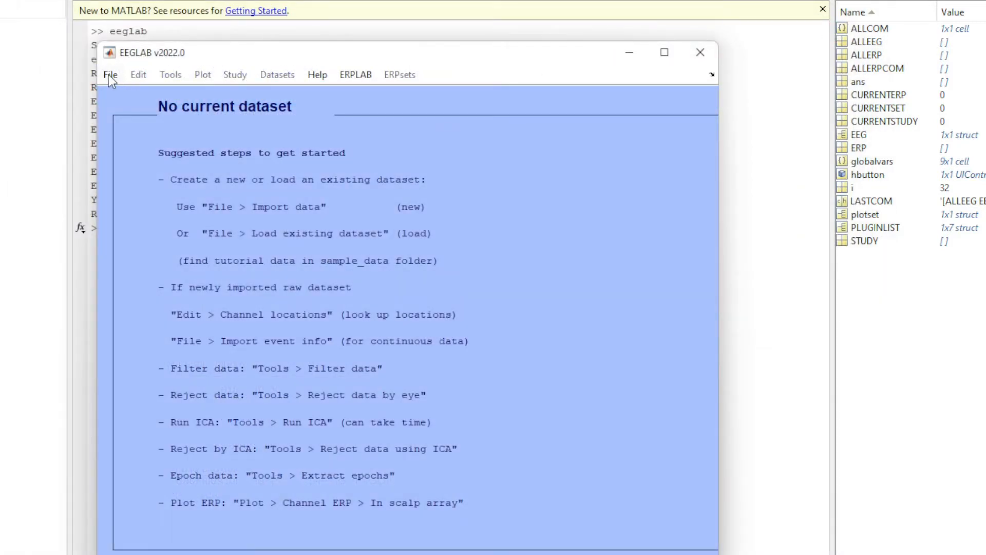
# Import the BIOPAC MATLAB file chanceraw0.mat from the Raw EEG Data folder inside Chance EEG on drive D.
pyautogui.click(110, 76)
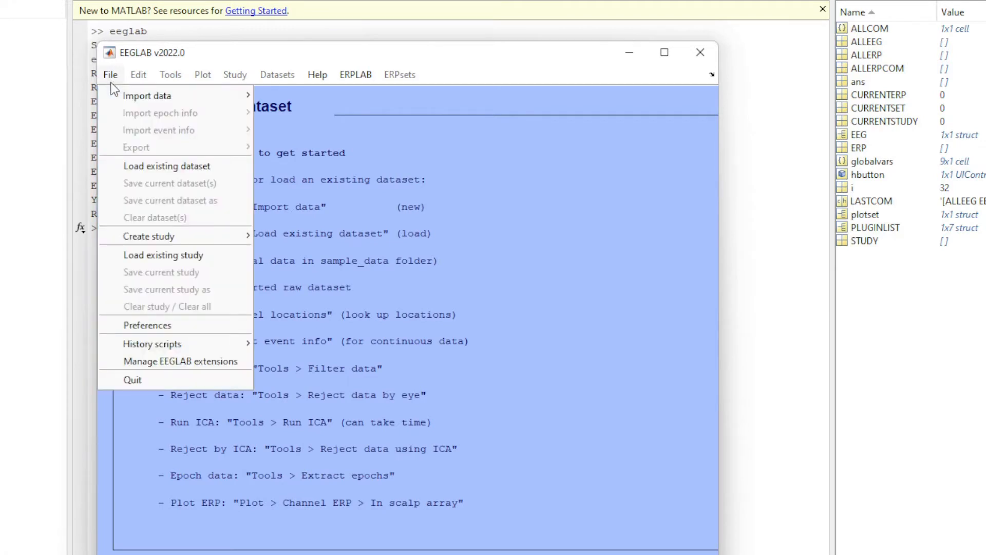
pyautogui.moveTo(161, 100)
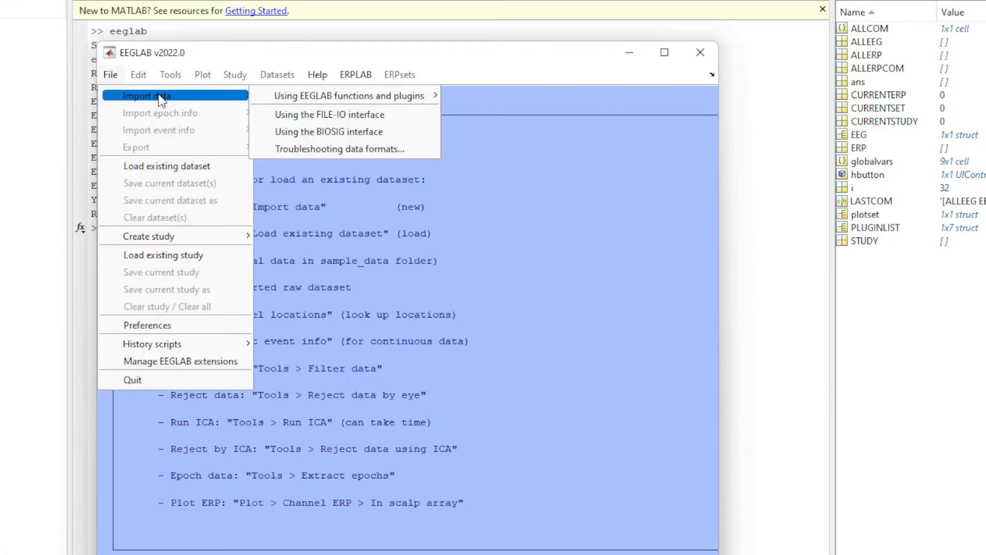
pyautogui.moveTo(381, 100)
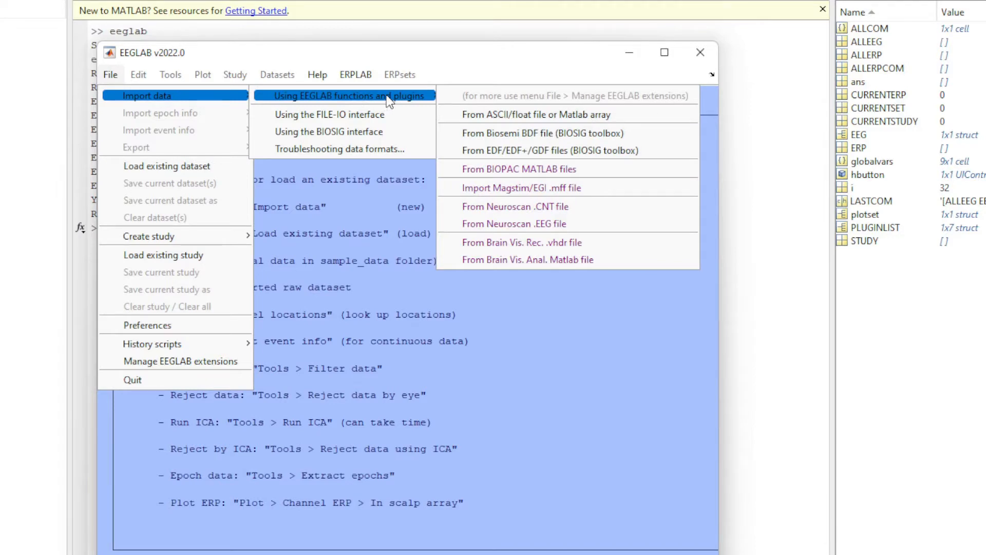
pyautogui.click(587, 170)
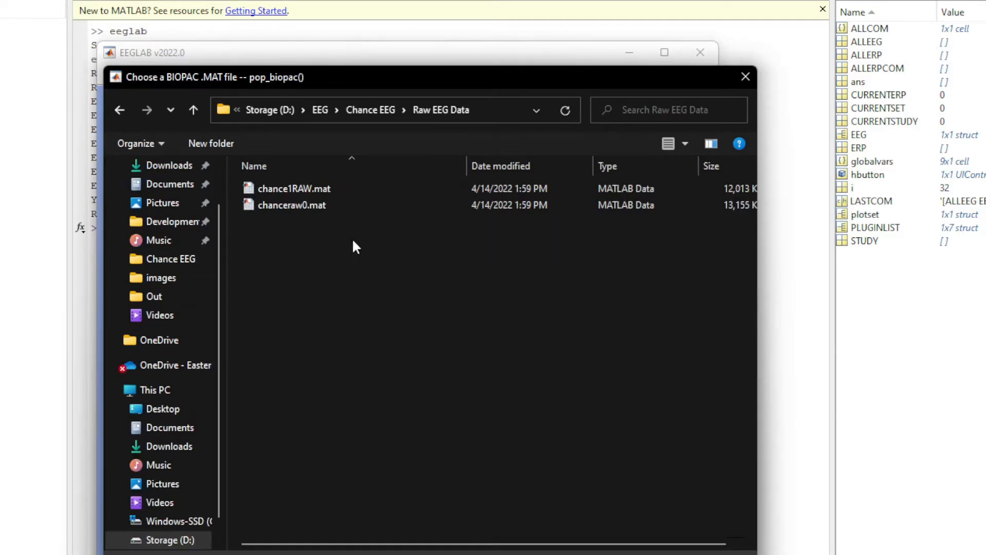
pyautogui.click(344, 211)
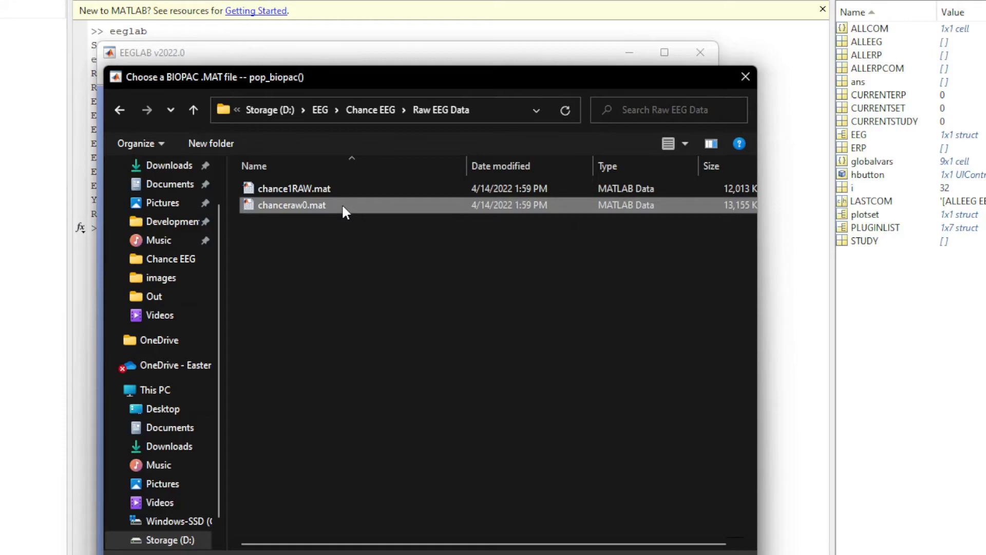
pyautogui.doubleClick(342, 204)
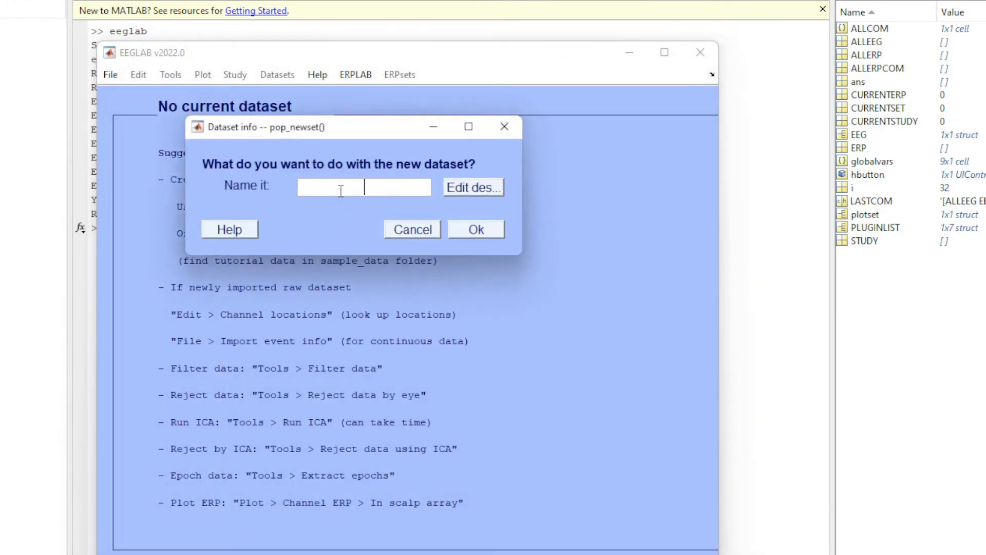
# Name the new dataset tutorial, accept it, and move the EEGLAB window so the whole dataset summary shows.
pyautogui.click(341, 192)
pyautogui.write('tutorial')
pyautogui.click(475, 226)
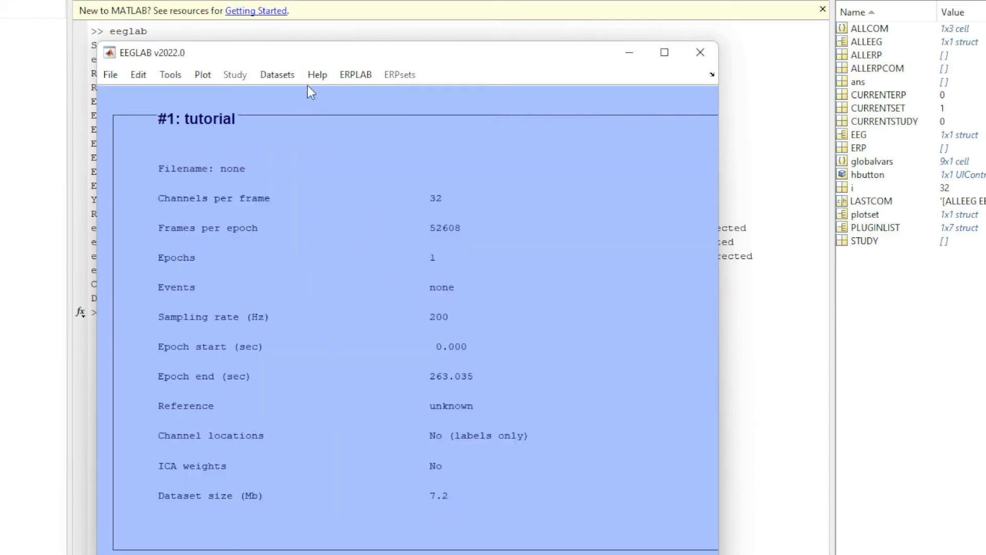
pyautogui.moveTo(322, 52); pyautogui.dragTo(284, 18)
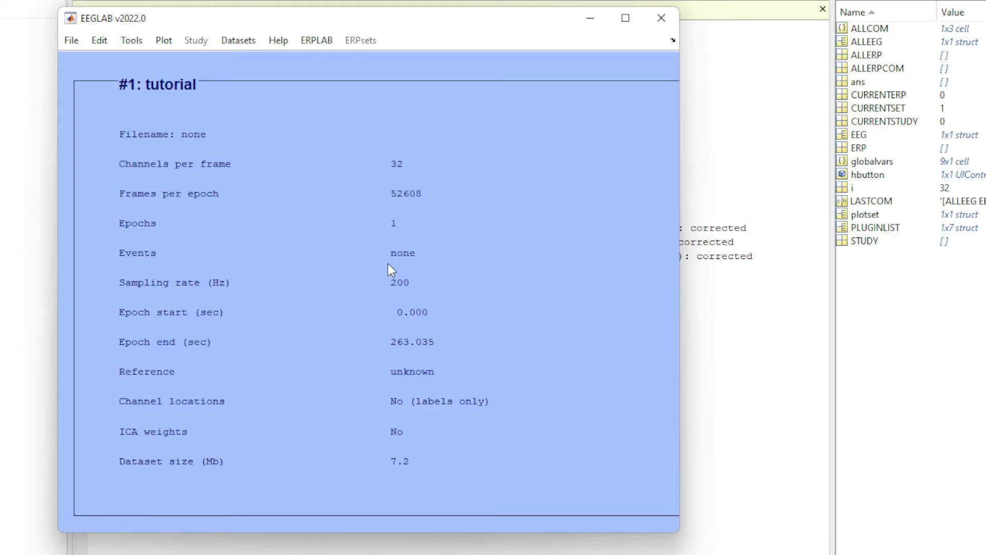
# Open the channel list for selecting data and examine the event channels 20 to 32, from LEFTREGONSET to End Experiment.
pyautogui.click(104, 42)
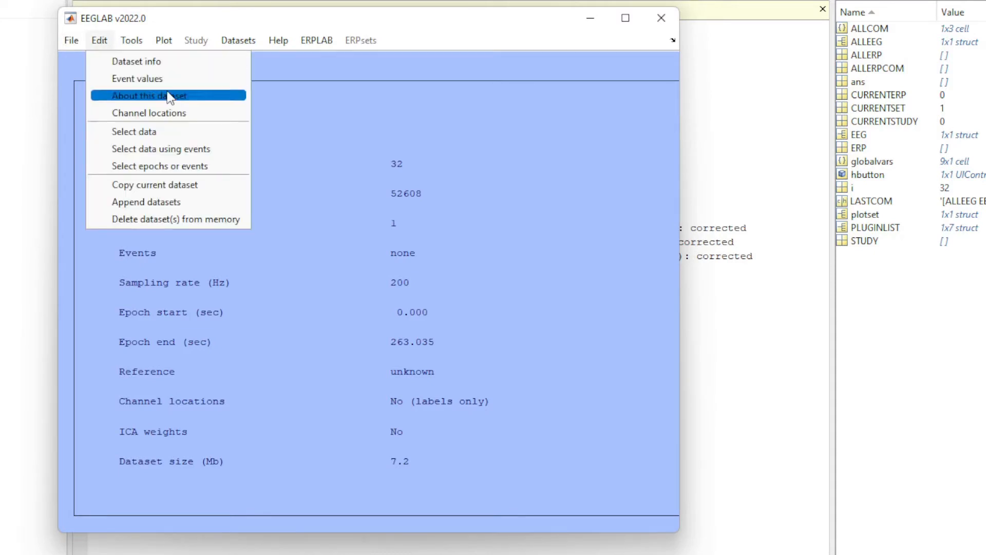
pyautogui.click(202, 133)
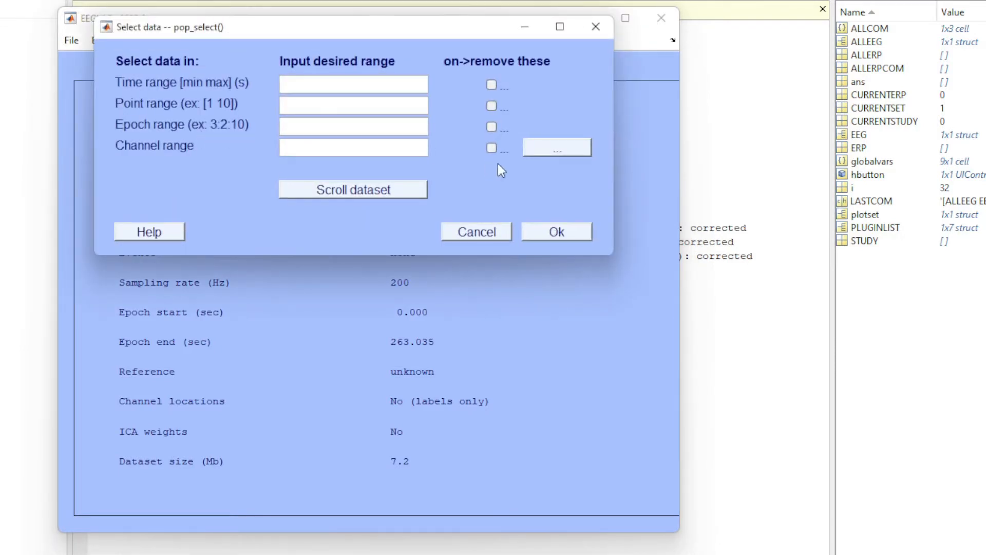
pyautogui.moveTo(422, 37); pyautogui.dragTo(346, 115)
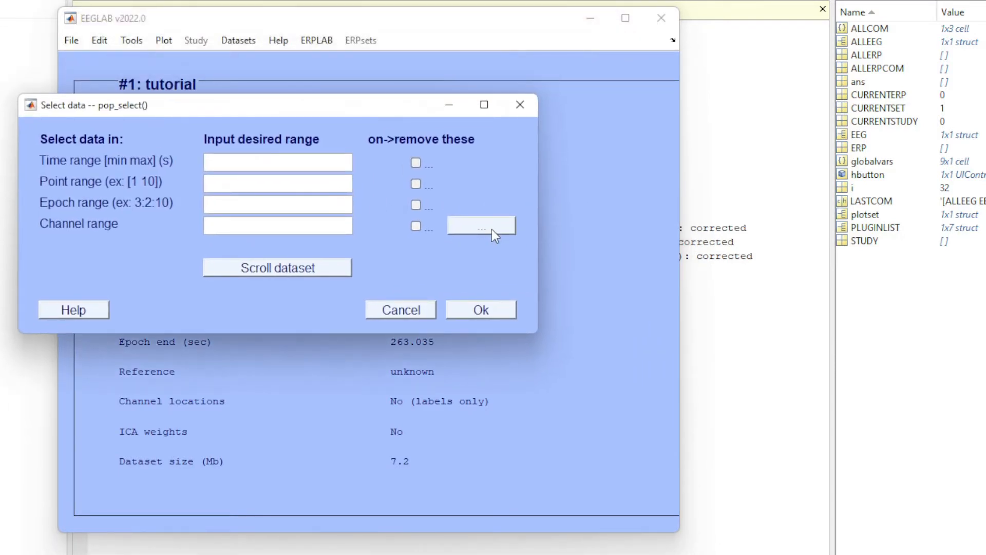
pyautogui.click(492, 229)
pyautogui.moveTo(415, 254); pyautogui.dragTo(522, 554)
pyautogui.scroll(-2, 449, 348)
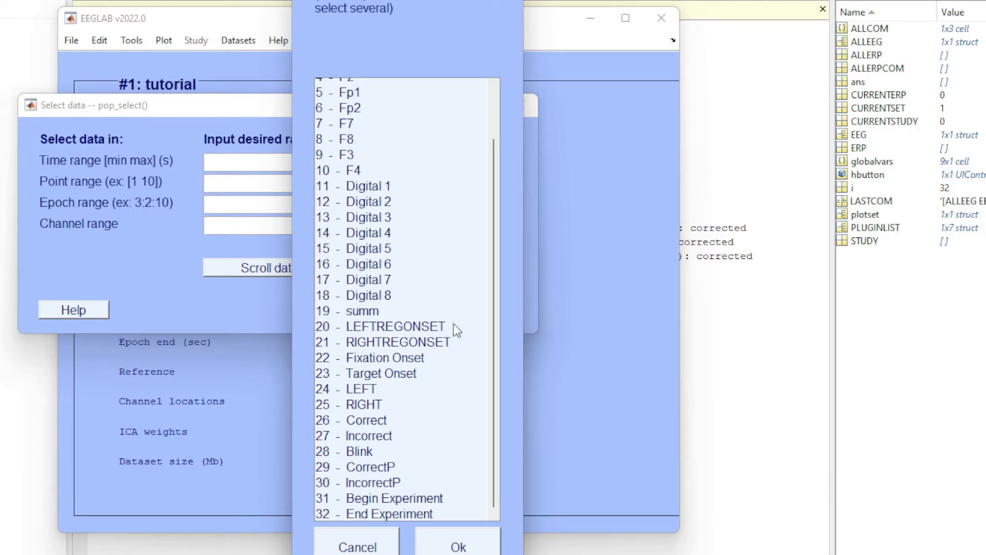
pyautogui.moveTo(454, 324); pyautogui.dragTo(420, 520)
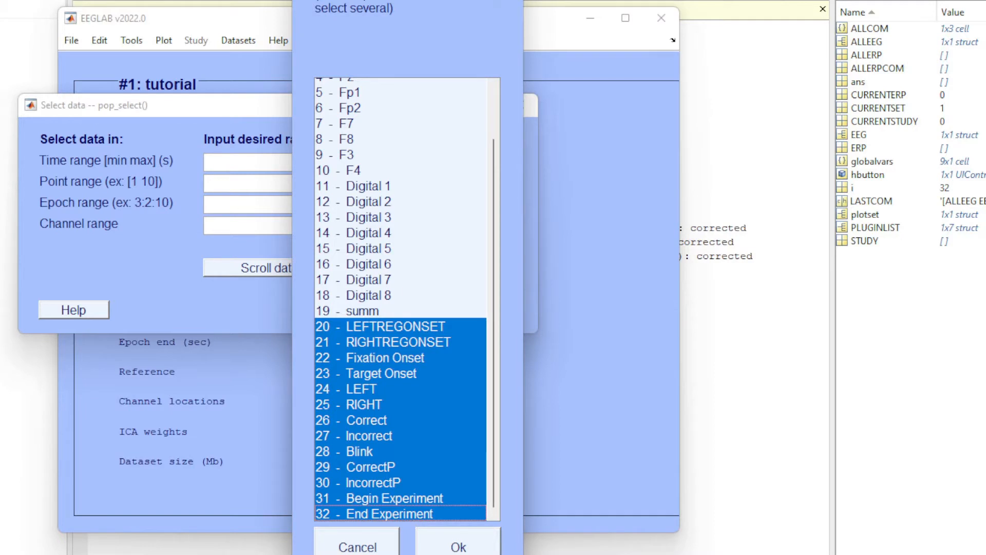
pyautogui.moveTo(442, 1); pyautogui.dragTo(341, 0)
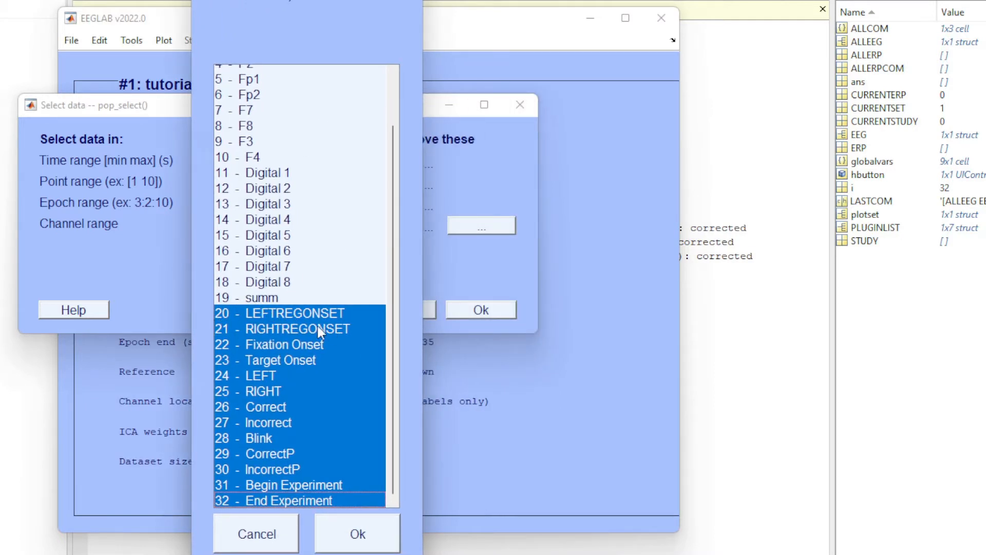
pyautogui.click(224, 312)
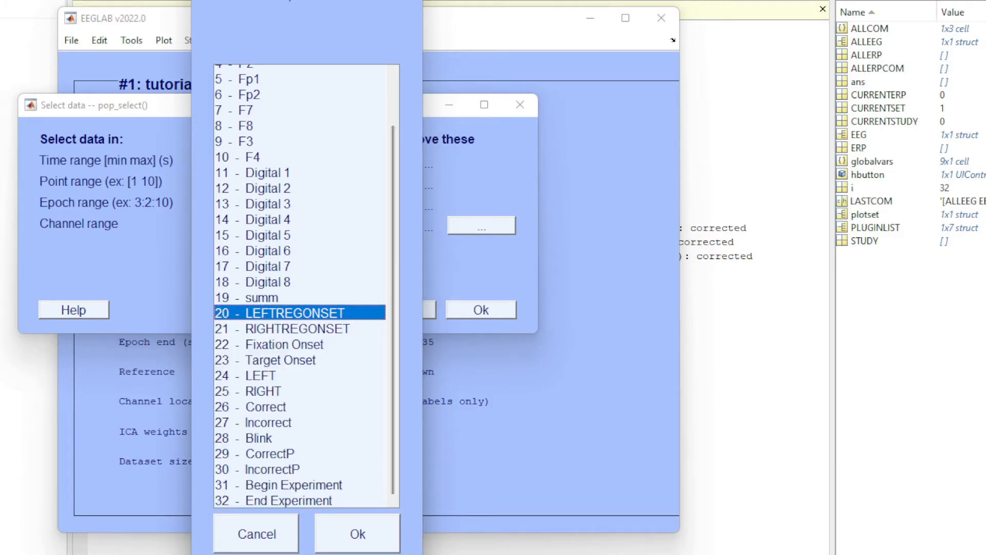
# Compare the channel list with the event channel numbers noted in Notepad++, and cancel the data selection.
pyautogui.moveTo(985, 130); pyautogui.dragTo(499, 107)
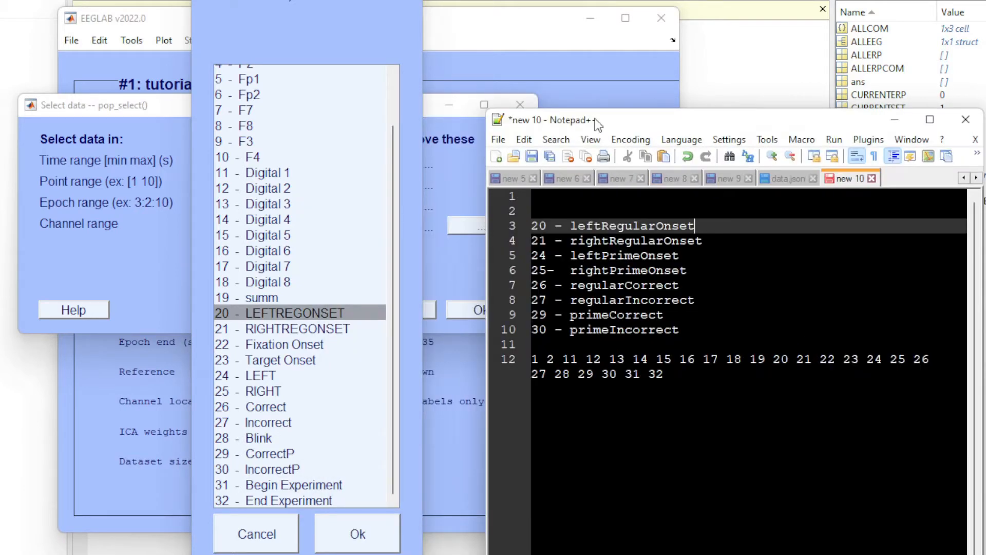
pyautogui.moveTo(596, 118); pyautogui.dragTo(508, 95)
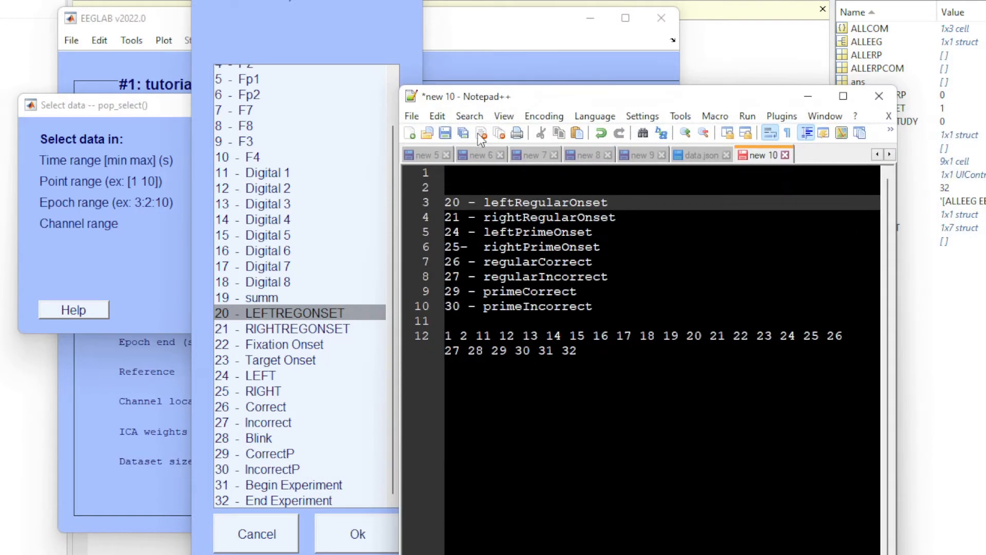
pyautogui.doubleClick(452, 203)
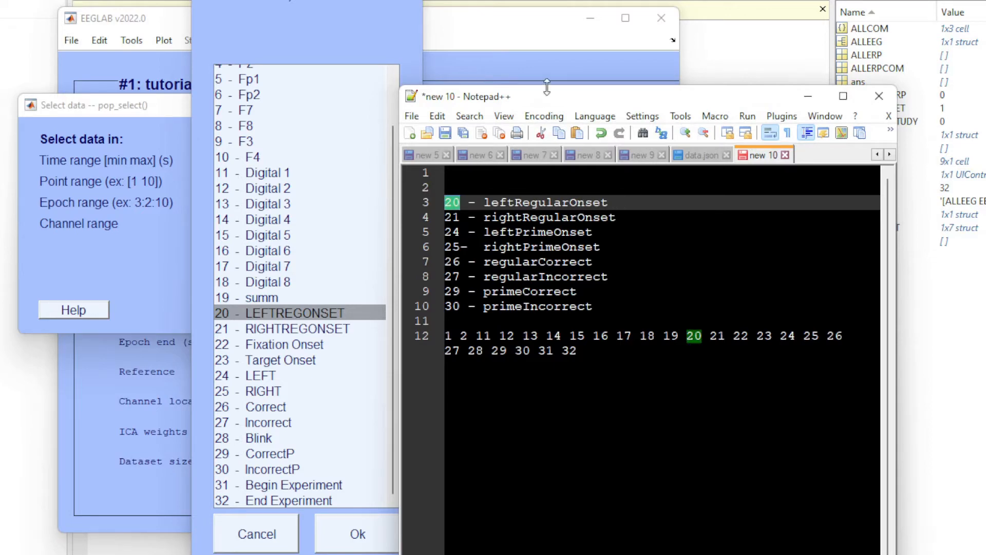
pyautogui.moveTo(549, 93); pyautogui.dragTo(755, 110)
pyautogui.click(261, 531)
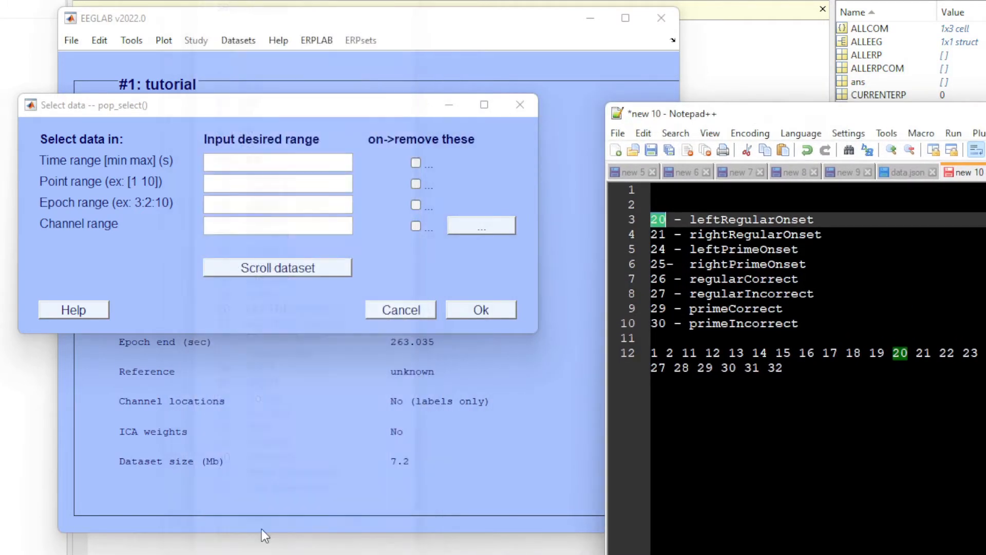
pyautogui.click(520, 105)
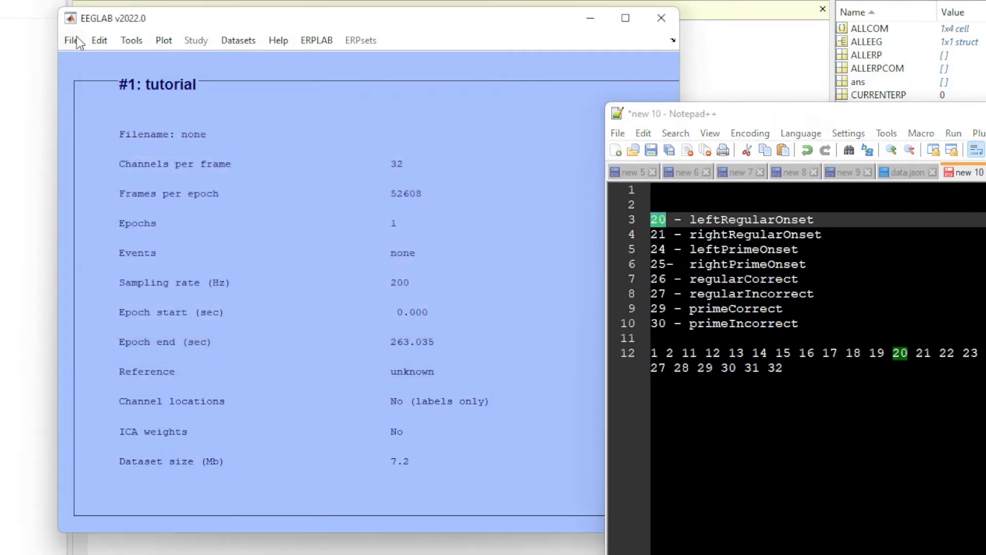
# Open the event import from a data channel and place its dialog fully in view beside the Notepad++ notes.
pyautogui.moveTo(148, 98)
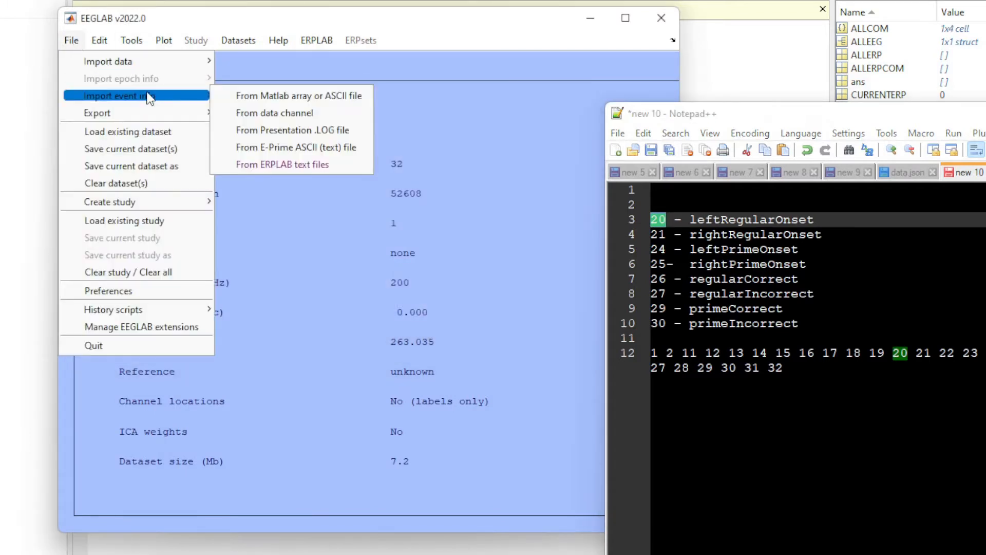
pyautogui.click(318, 113)
pyautogui.moveTo(277, 3); pyautogui.dragTo(165, 165)
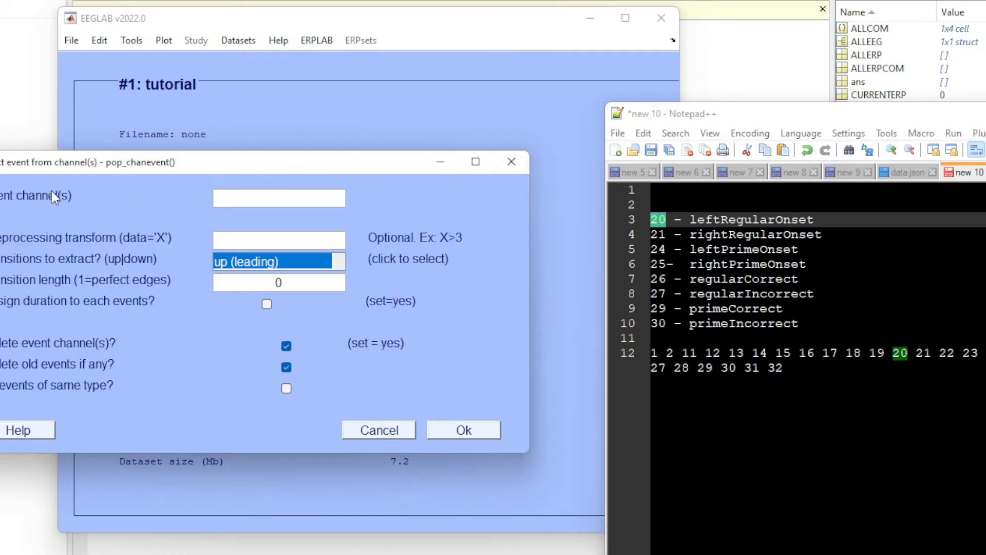
pyautogui.moveTo(129, 160); pyautogui.dragTo(190, 155)
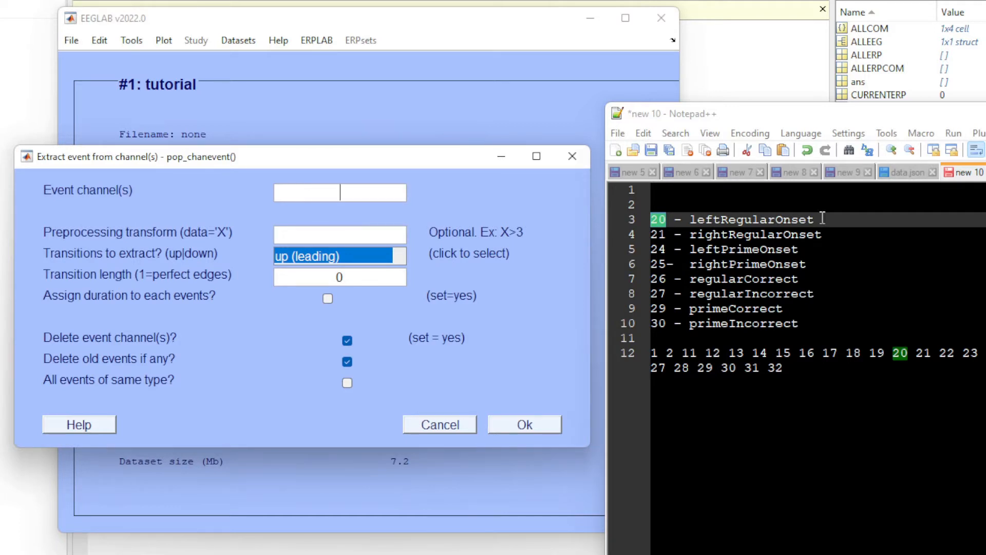
# Review the event channels listed in the notes and enter 20, leftRegularOnset, as the event channel to extract.
pyautogui.moveTo(820, 324); pyautogui.dragTo(649, 220)
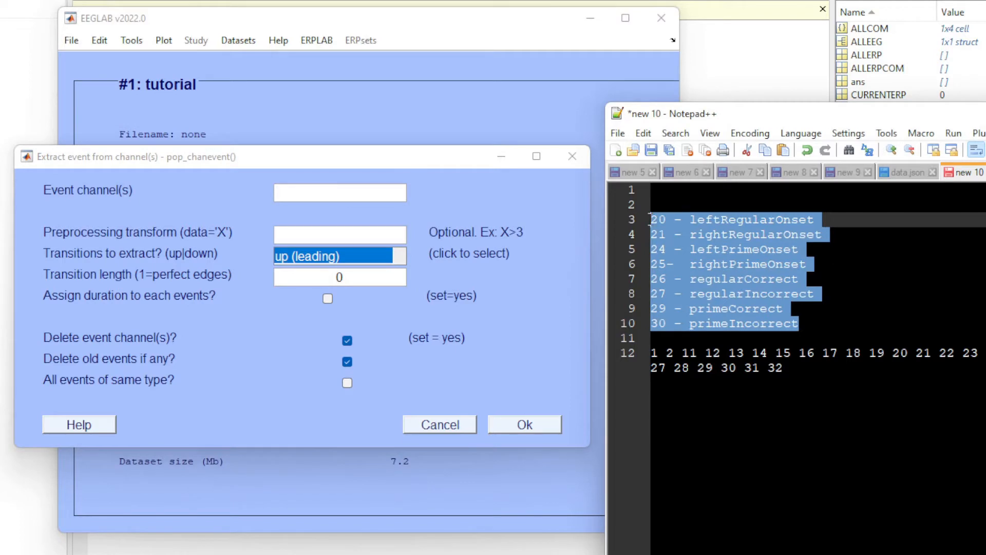
pyautogui.click(836, 333)
pyautogui.hotkey('ctrl', 'shift', 'Left')
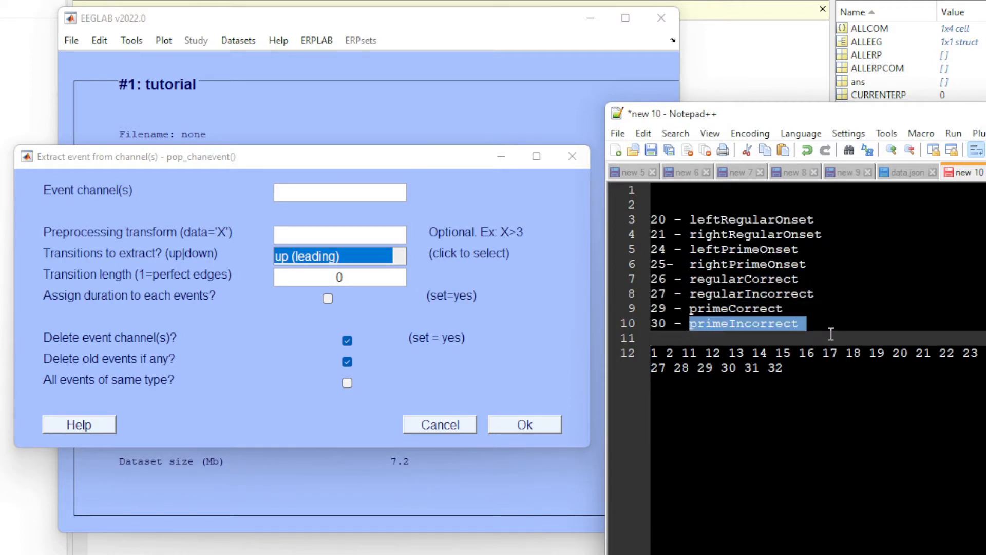
pyautogui.click(830, 326)
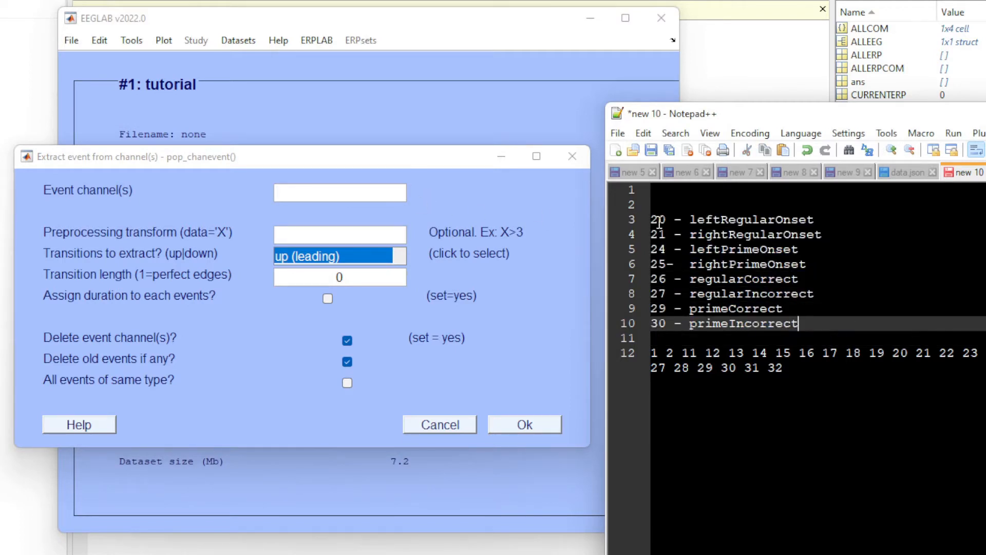
pyautogui.doubleClick(660, 222)
pyautogui.click(396, 192)
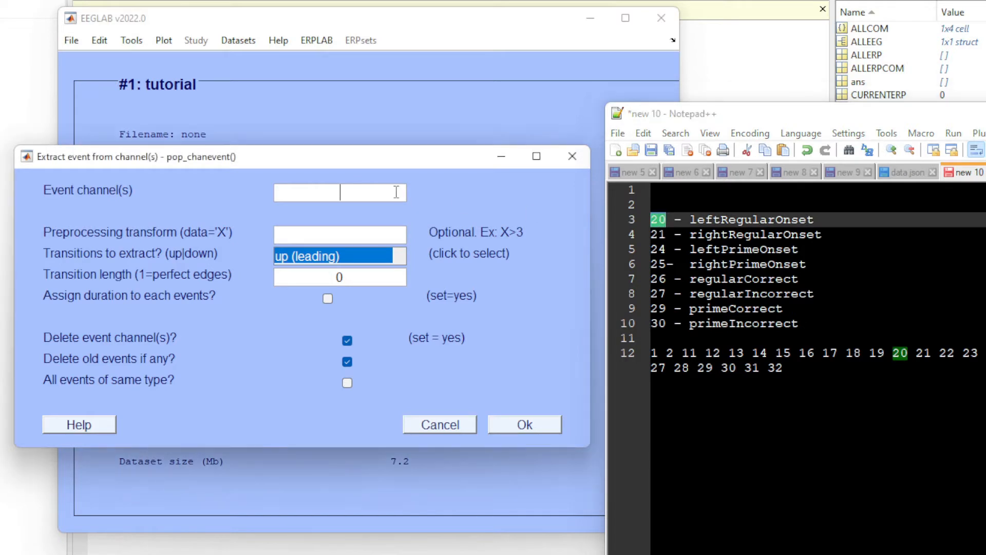
pyautogui.write('20')
# Set the transitions to extract to down (trailing) and the transition length to 1.
pyautogui.click(354, 263)
pyautogui.click(400, 261)
pyautogui.click(400, 261)
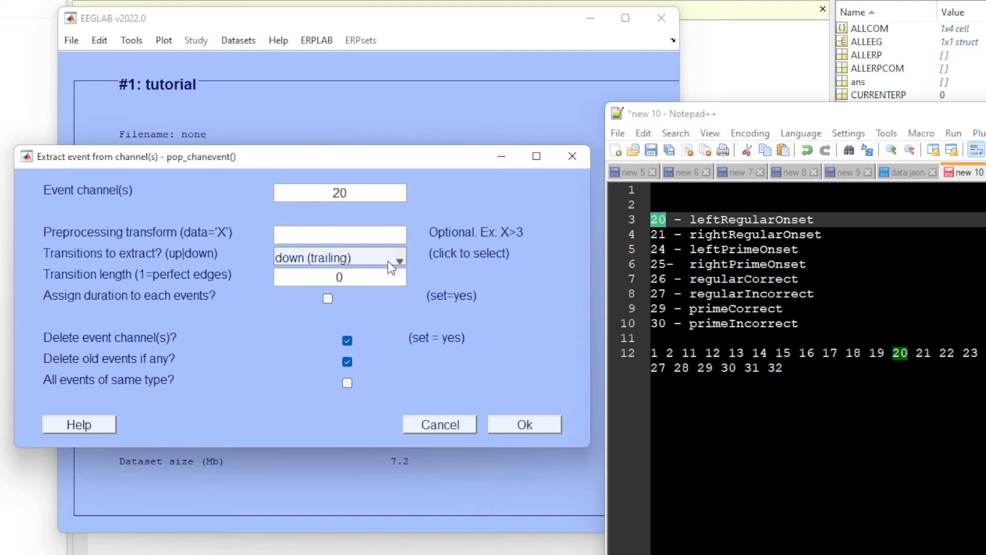
pyautogui.click(343, 263)
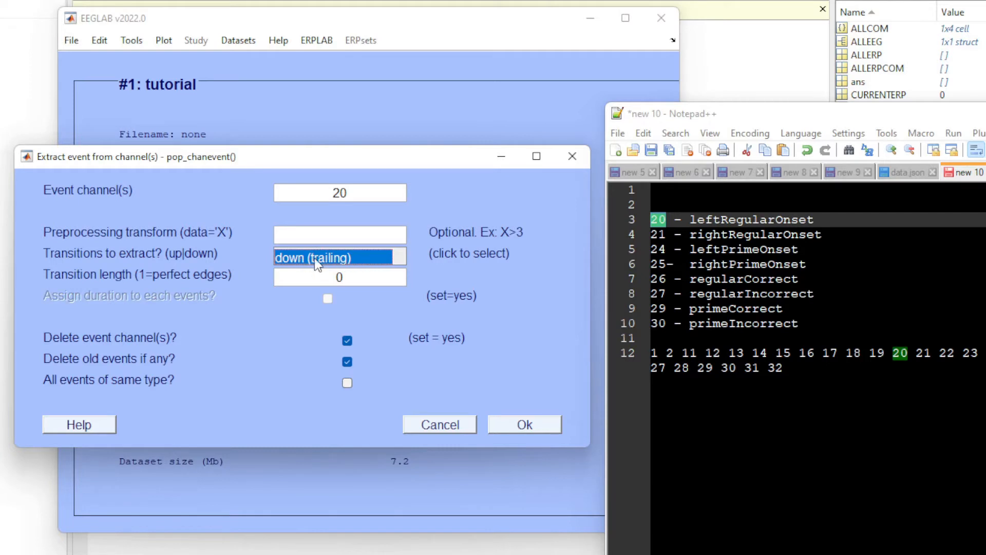
pyautogui.doubleClick(359, 276)
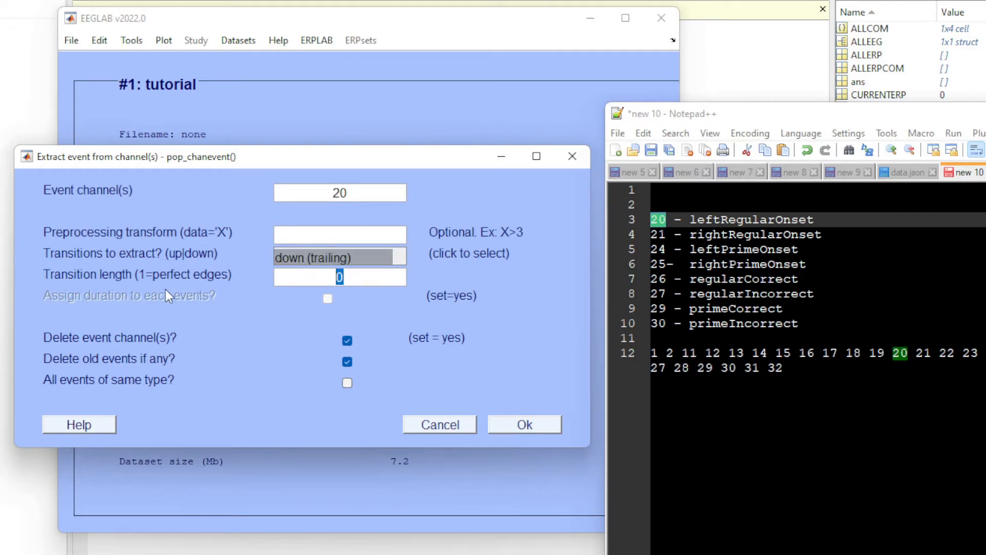
pyautogui.write('1')
# Turn off deleting event channels and old events, turn on all events of same type, and run the extraction.
pyautogui.doubleClick(658, 235)
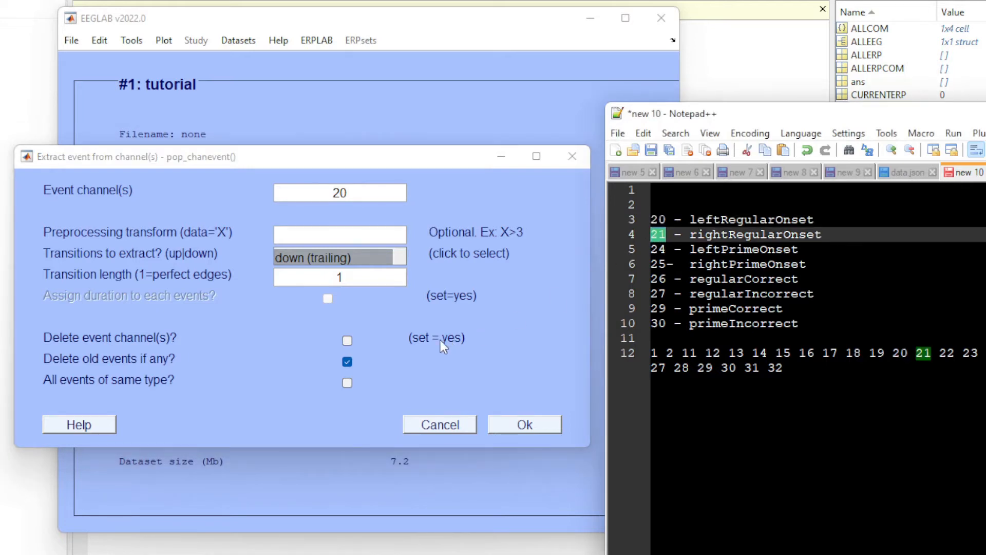
pyautogui.click(423, 343)
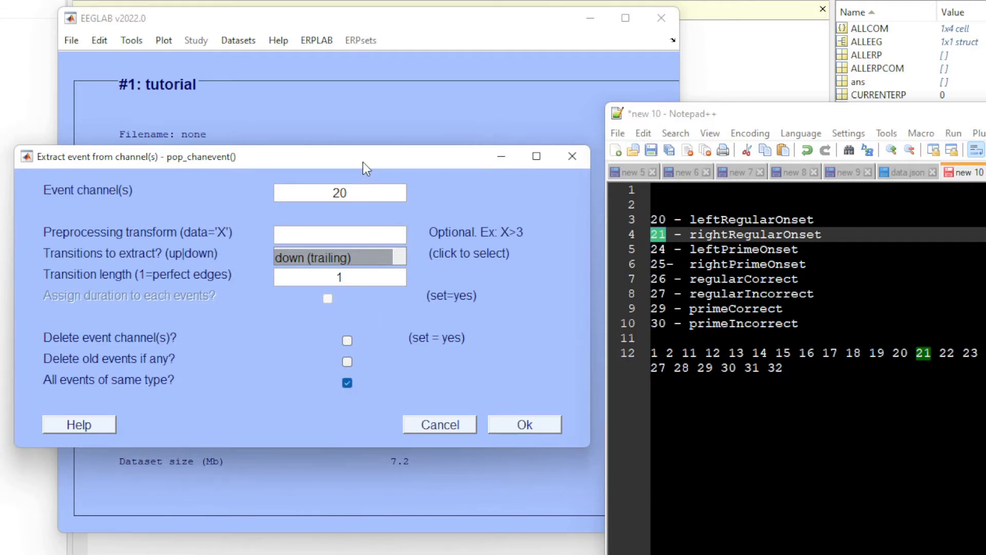
pyautogui.moveTo(362, 161); pyautogui.dragTo(367, 171)
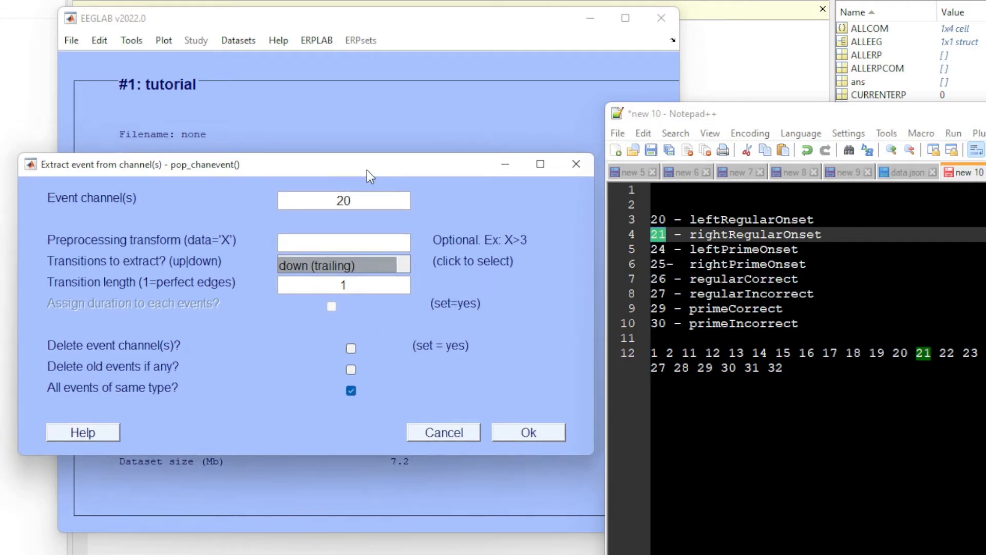
pyautogui.click(523, 433)
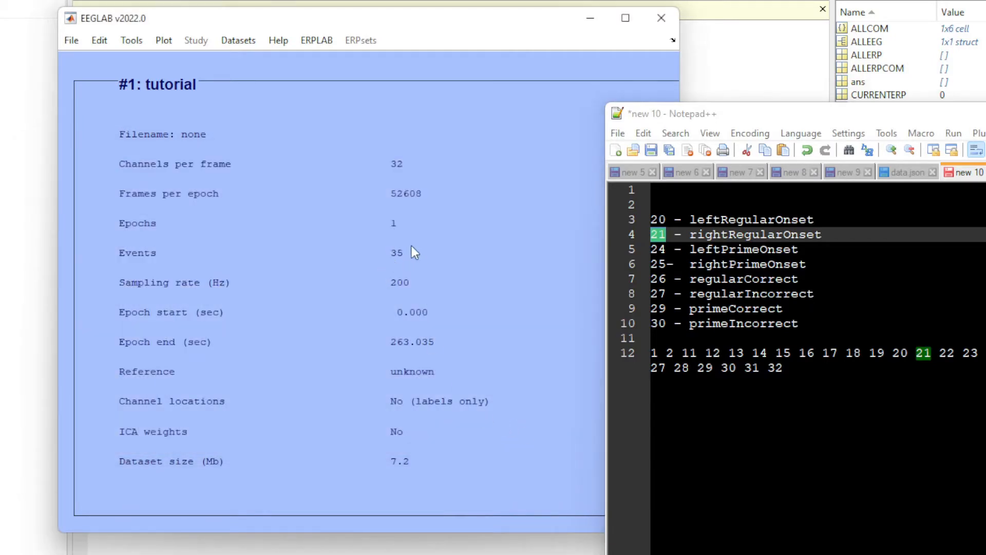
# Start another event import from a data channel for the next event channel in the notes.
pyautogui.click(75, 45)
pyautogui.moveTo(154, 95)
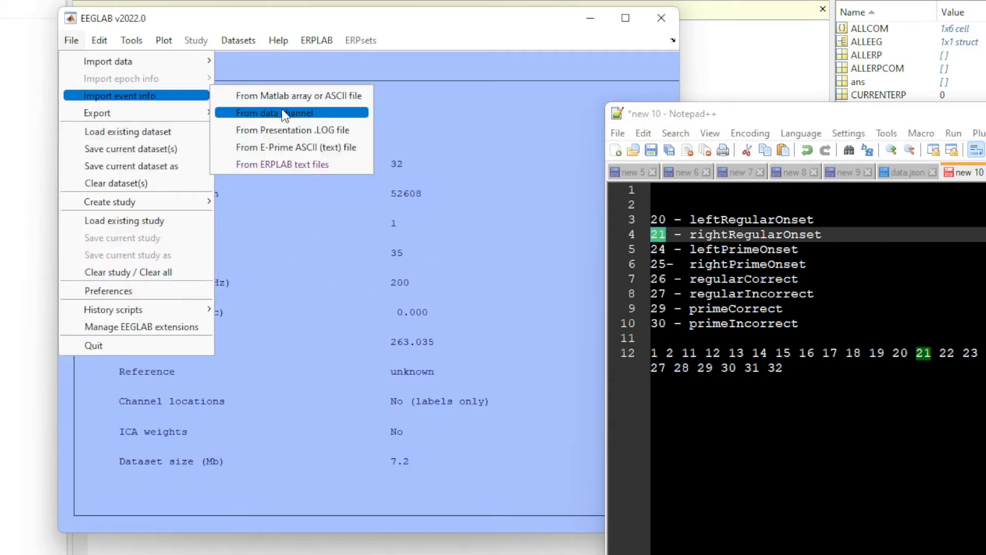
pyautogui.click(284, 114)
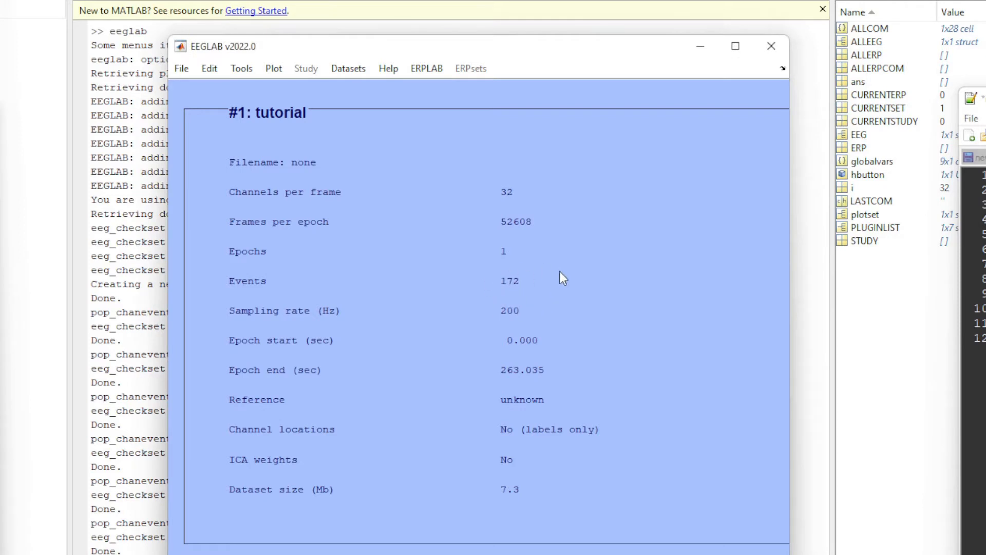
# Open the epoch and event selection dialog, bring up its list of event types, and enlarge that list.
pyautogui.click(208, 73)
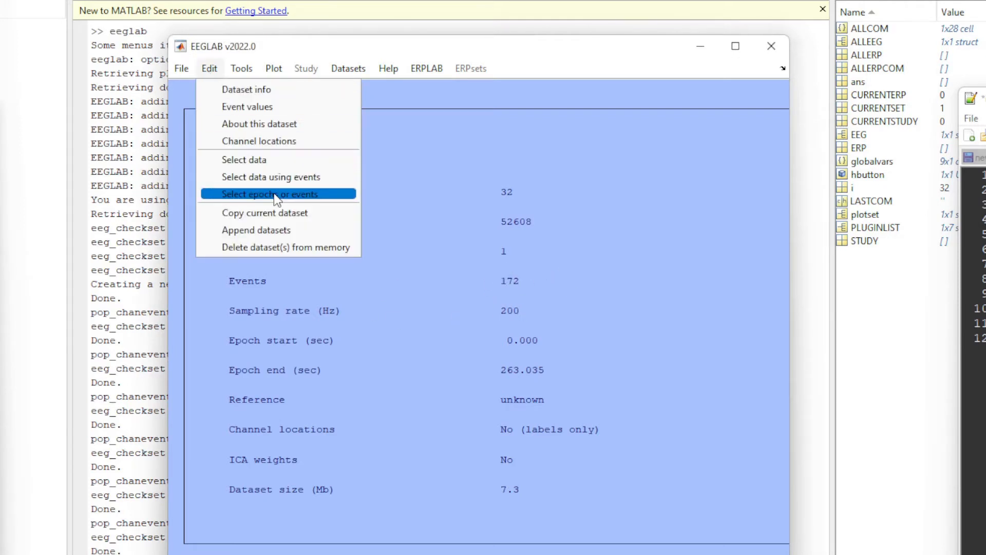
pyautogui.click(326, 193)
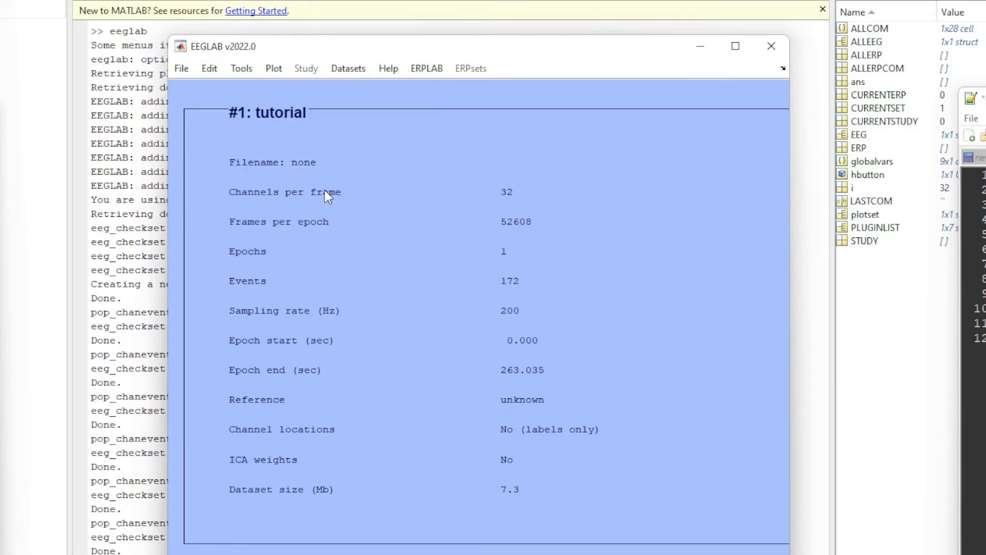
pyautogui.moveTo(185, 0); pyautogui.dragTo(325, 133)
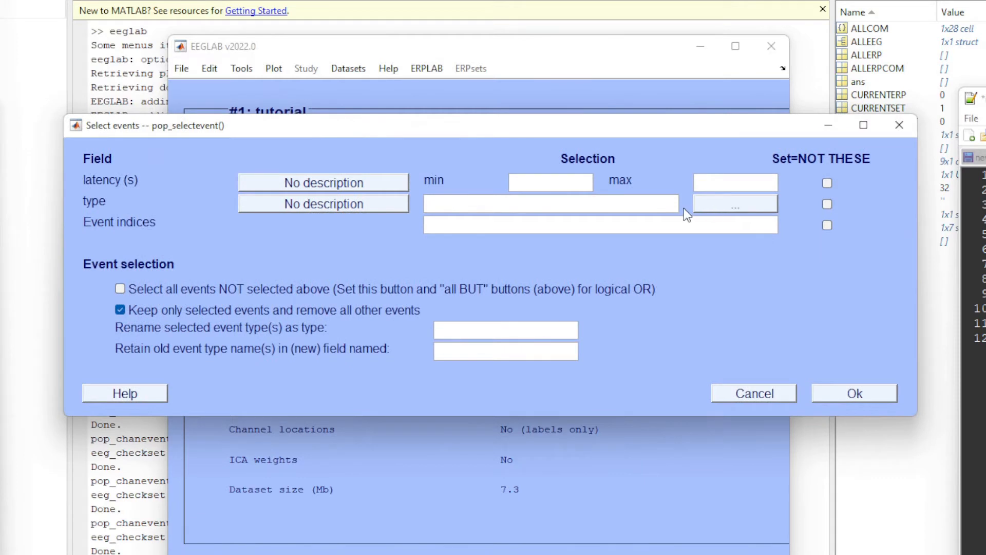
pyautogui.click(719, 204)
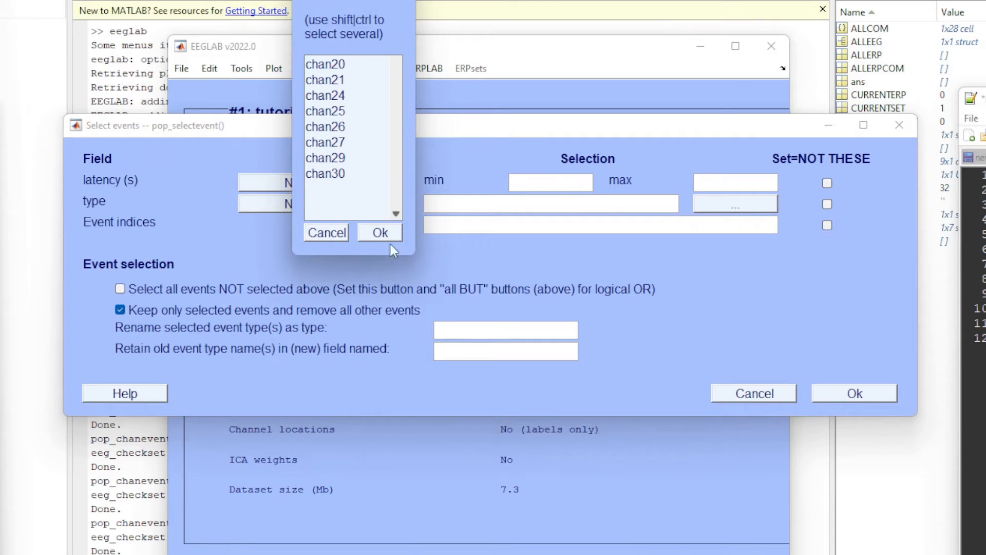
pyautogui.moveTo(412, 260); pyautogui.dragTo(507, 355)
# Check the notes, choose chan20 as the event type, and turn off keeping only selected events.
pyautogui.click(377, 93)
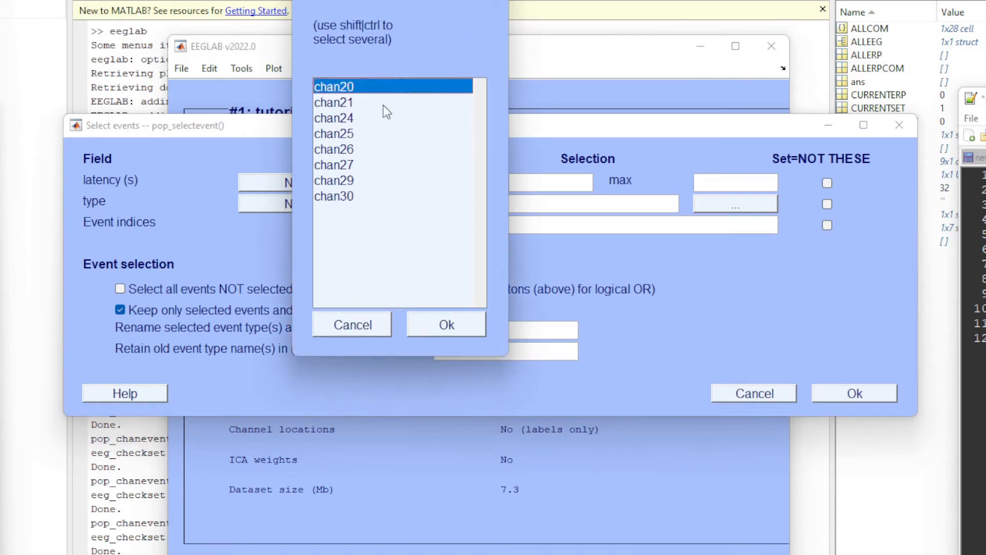
pyautogui.moveTo(984, 98); pyautogui.dragTo(667, 0)
pyautogui.moveTo(736, 198); pyautogui.dragTo(556, 95)
pyautogui.click(716, 155)
pyautogui.moveTo(702, 0); pyautogui.dragTo(983, 80)
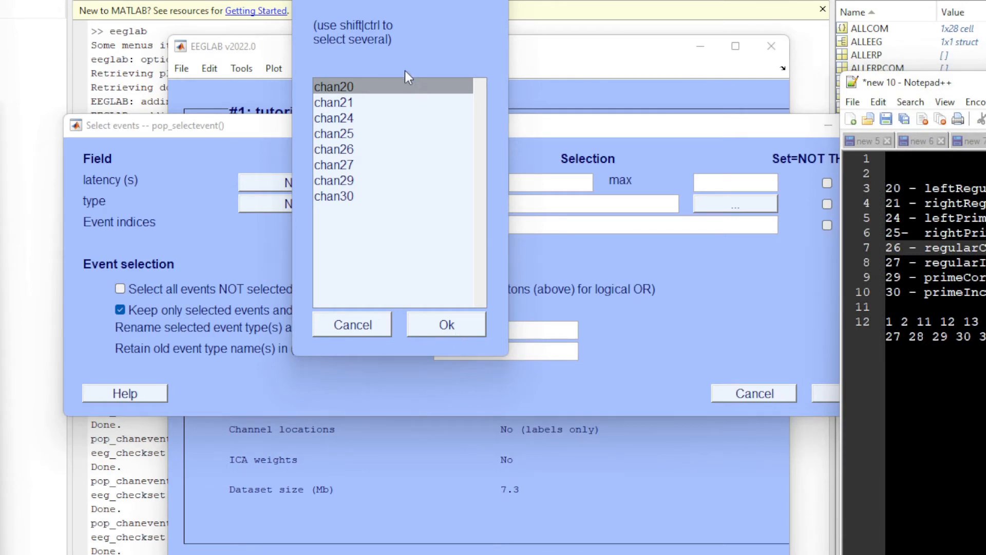
pyautogui.click(393, 87)
pyautogui.click(447, 325)
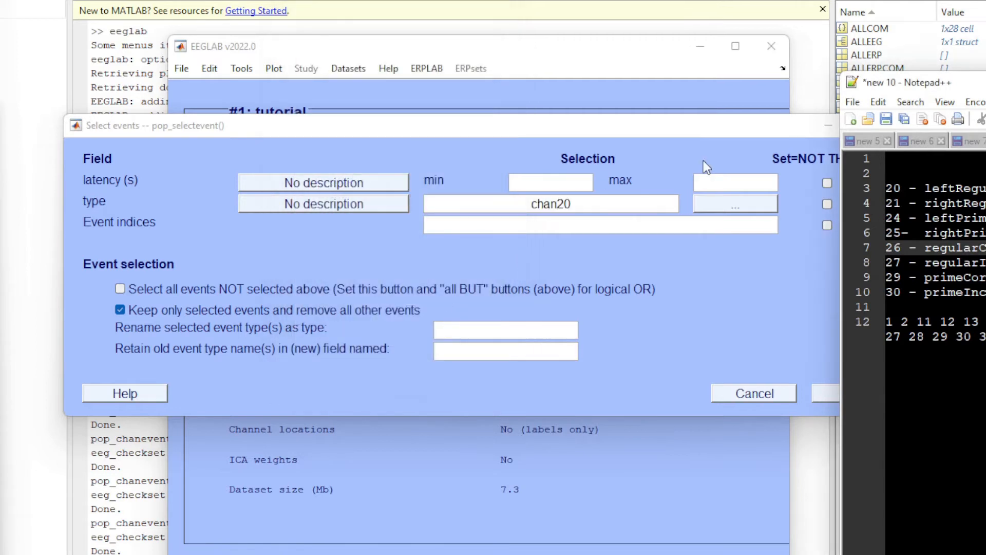
pyautogui.click(119, 309)
# Append the numbers 1 to 8 in order to the event names in the Notepad++ list, from leftRegularOnset1 to primeIncorrect8.
pyautogui.moveTo(976, 82); pyautogui.dragTo(322, 108)
pyautogui.click(484, 210)
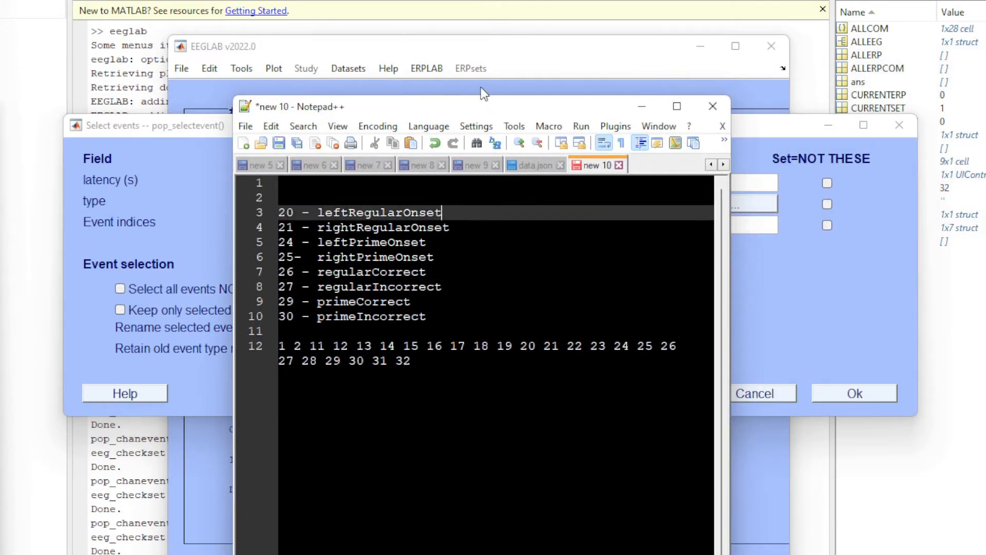
pyautogui.moveTo(477, 104); pyautogui.dragTo(492, 129)
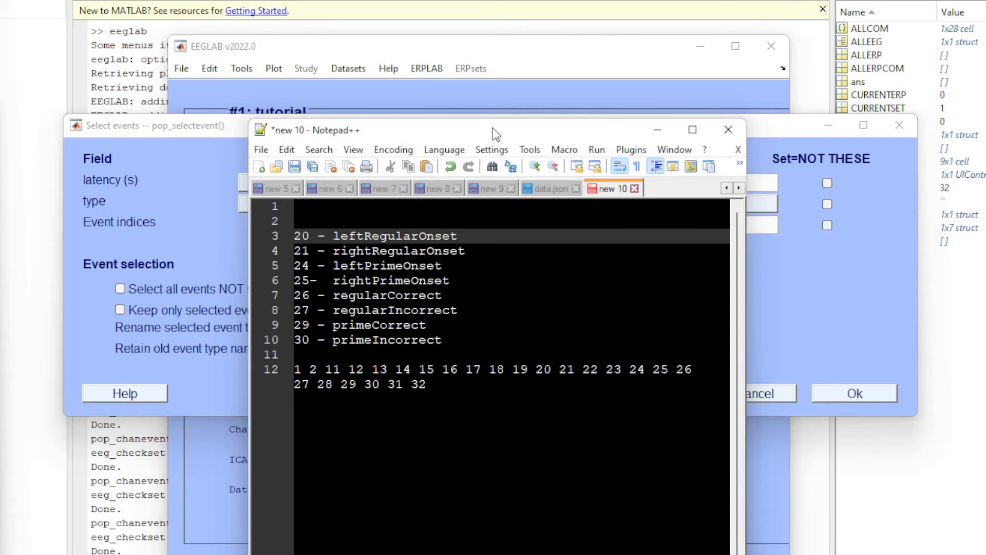
pyautogui.write('1')
pyautogui.press('Down')
pyautogui.press('End')
pyautogui.write('2')
pyautogui.press('Down')
pyautogui.press('End')
pyautogui.write('3')
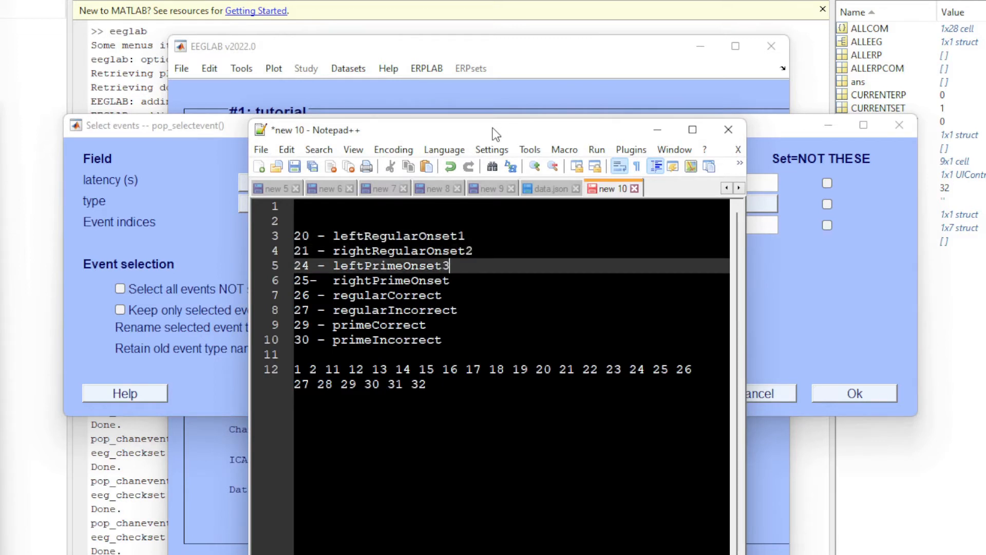
pyautogui.press('Down')
pyautogui.press('End')
pyautogui.write('4')
pyautogui.press('Down')
pyautogui.press('End')
pyautogui.write('5')
pyautogui.press('Down')
pyautogui.press('End')
pyautogui.write('6')
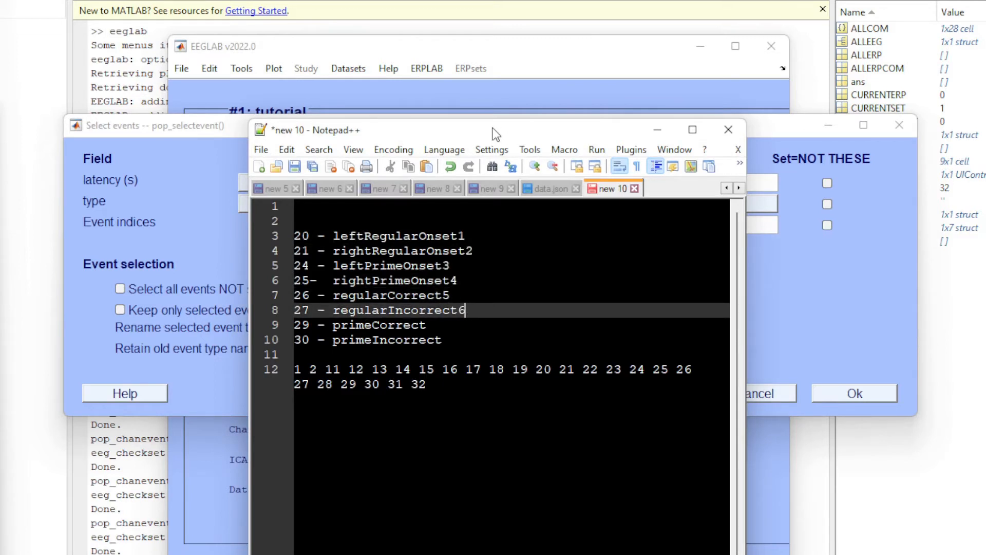
pyautogui.press('Down')
pyautogui.press('End')
pyautogui.write('7')
pyautogui.press('Down')
pyautogui.press('End')
pyautogui.write('8')
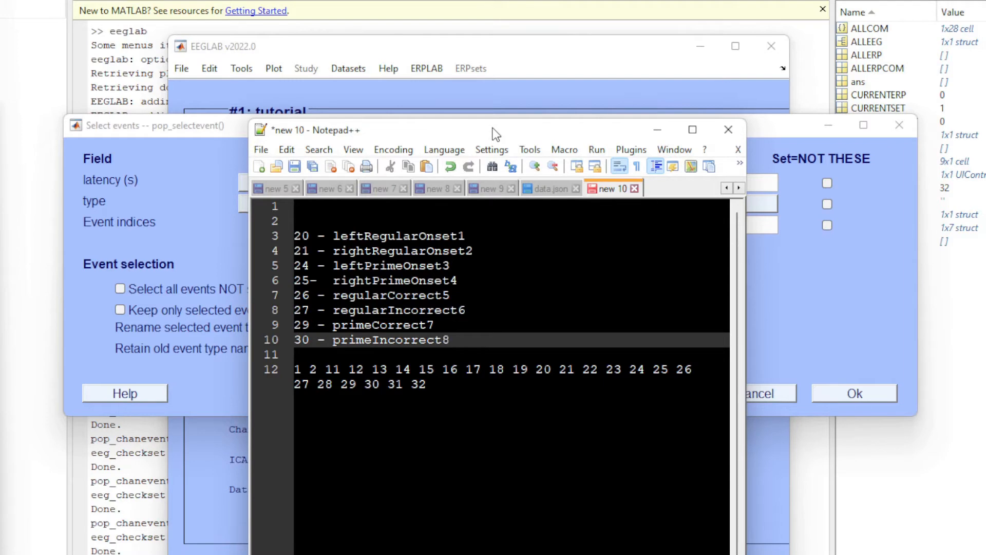
# Copy leftRegularOnset1 from the notes into the new type name for the selected chan20 events.
pyautogui.moveTo(495, 134); pyautogui.dragTo(628, 144)
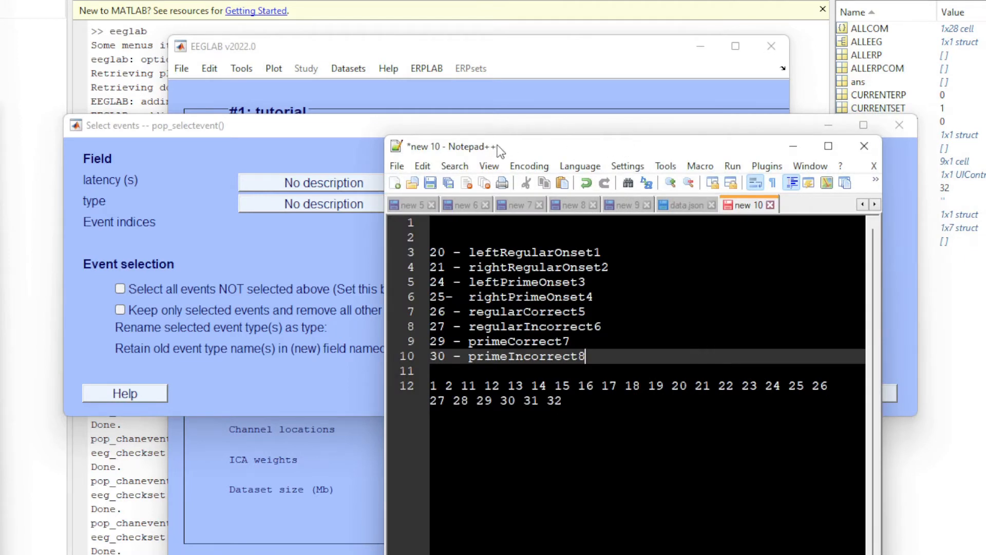
pyautogui.moveTo(497, 144); pyautogui.dragTo(534, 257)
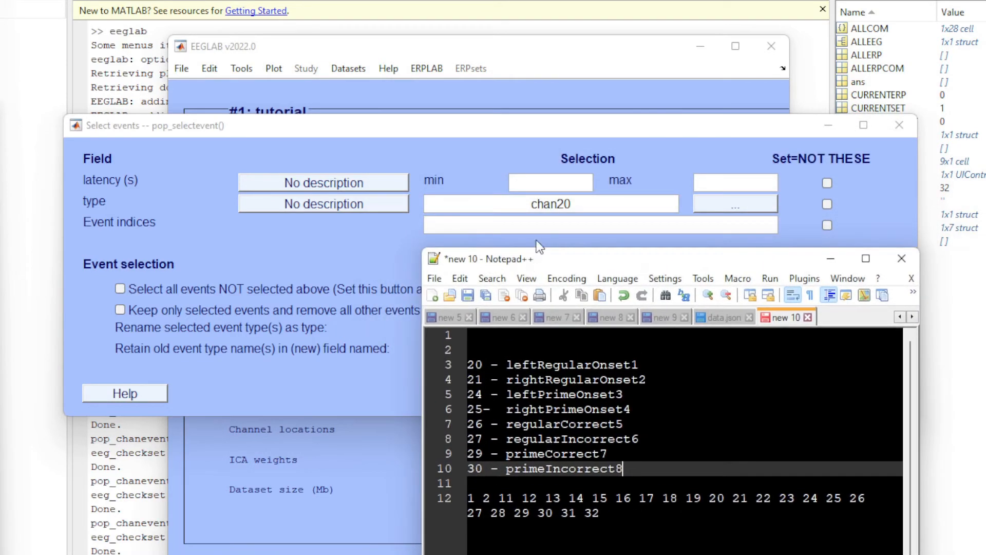
pyautogui.click(564, 366)
pyautogui.doubleClick(565, 367)
pyautogui.hotkey('ctrl', 'c')
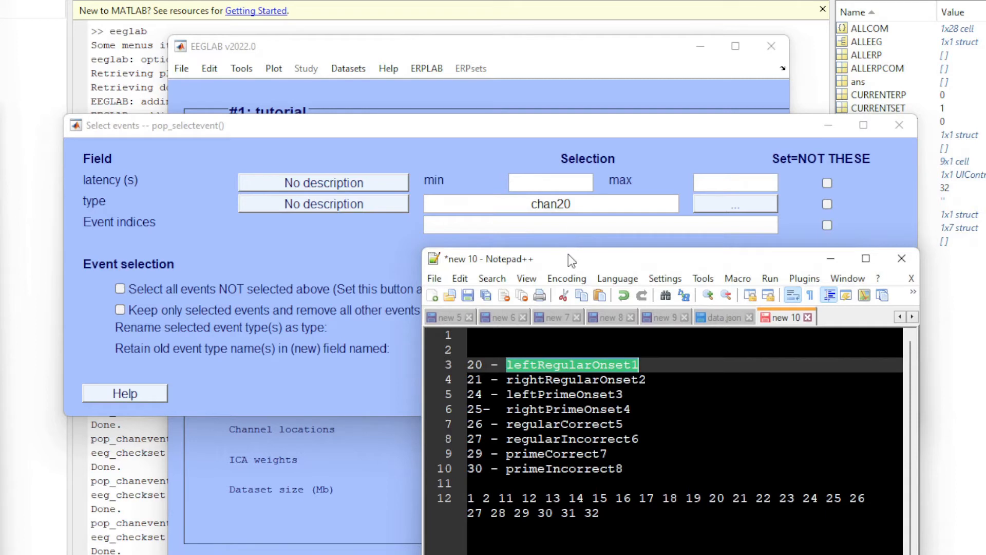
pyautogui.moveTo(568, 254); pyautogui.dragTo(825, 223)
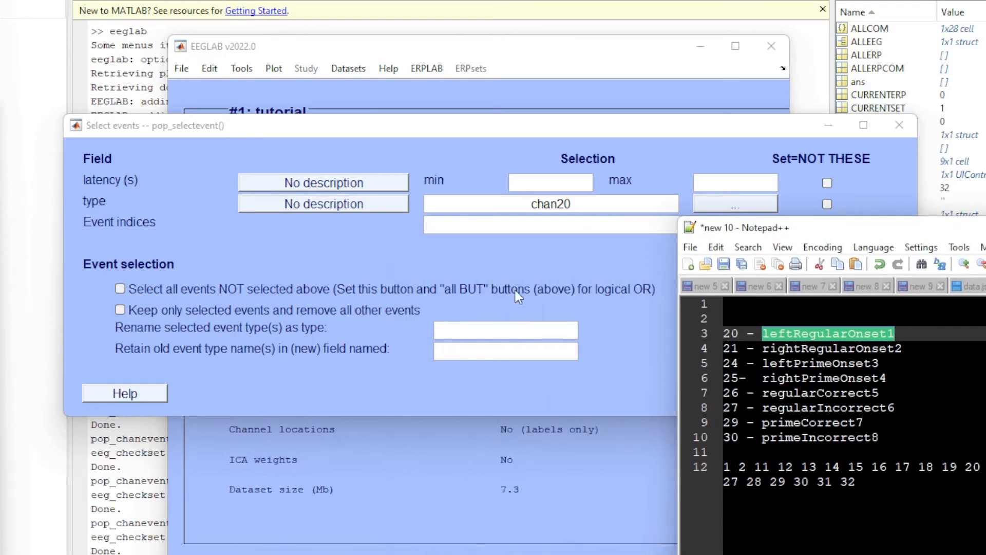
pyautogui.click(496, 327)
pyautogui.hotkey('ctrl', 'v')
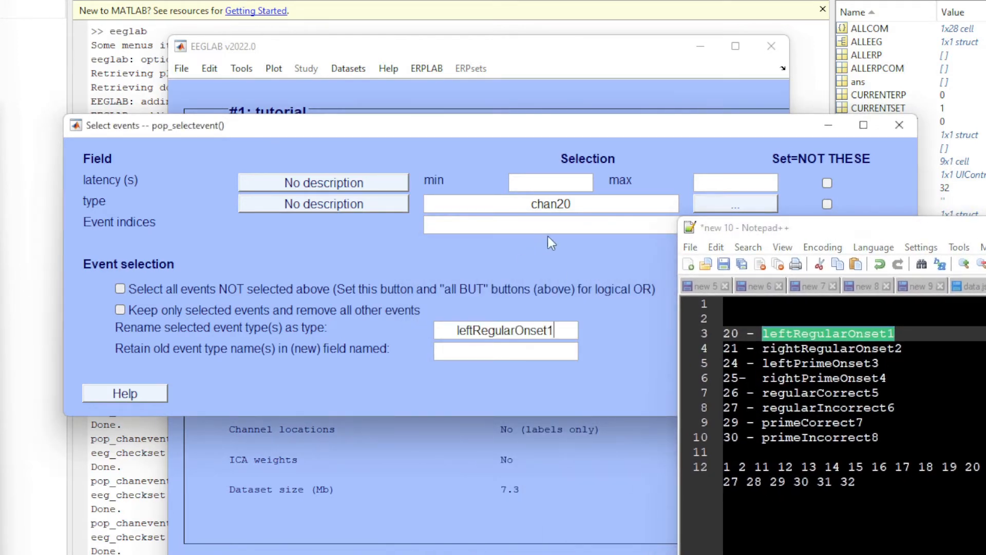
# Apply the renaming of the chan20 events and bring the new dataset info dialog fully into view.
pyautogui.moveTo(784, 229); pyautogui.dragTo(985, 122)
pyautogui.click(852, 393)
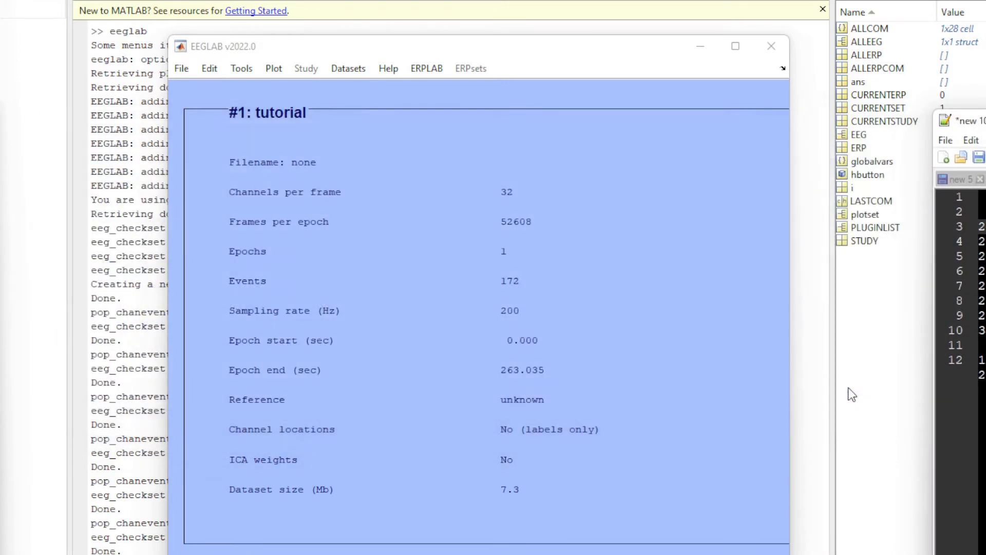
pyautogui.moveTo(350, 25); pyautogui.dragTo(433, 209)
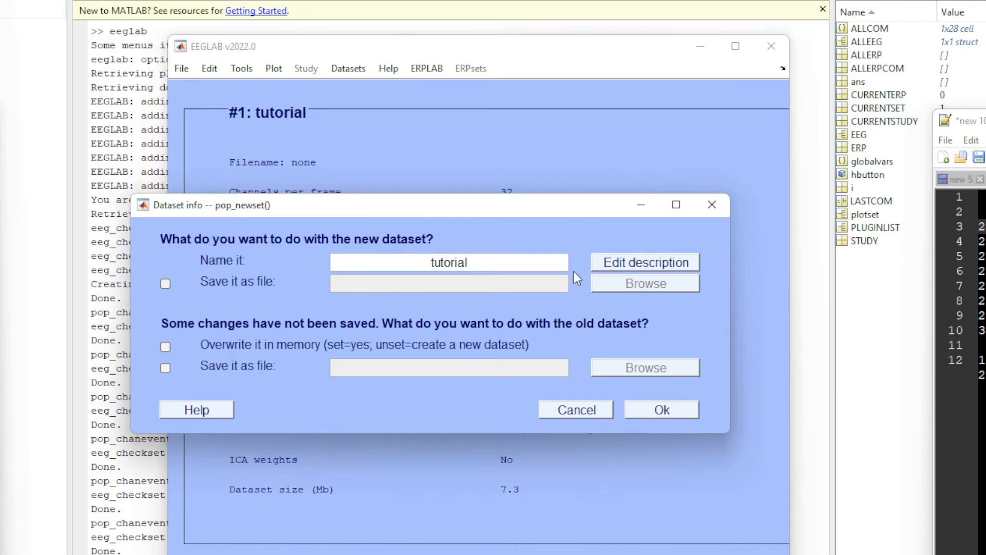
# Accept the new dataset under the name tutorial and start another event selection on it.
pyautogui.moveTo(399, 208); pyautogui.dragTo(443, 178)
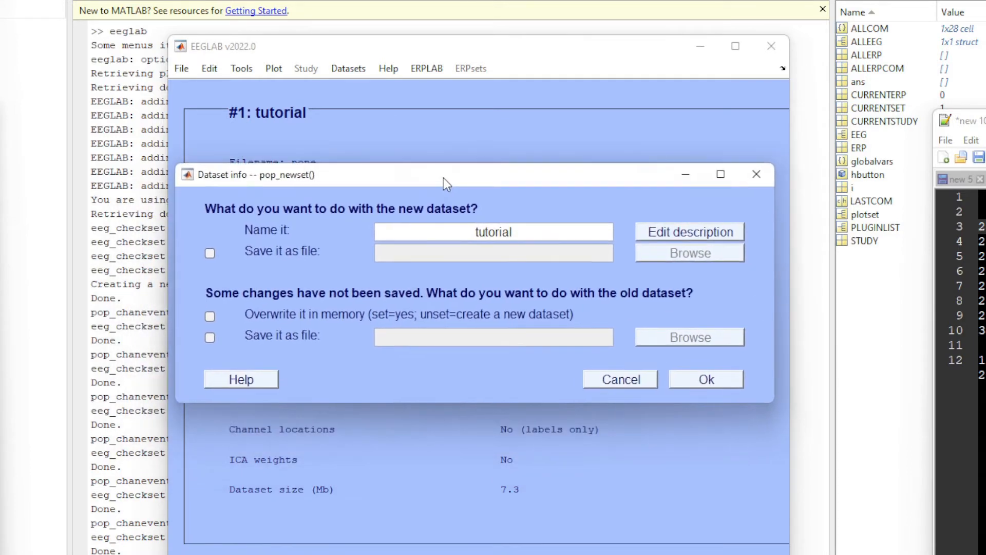
pyautogui.click(706, 378)
pyautogui.click(362, 74)
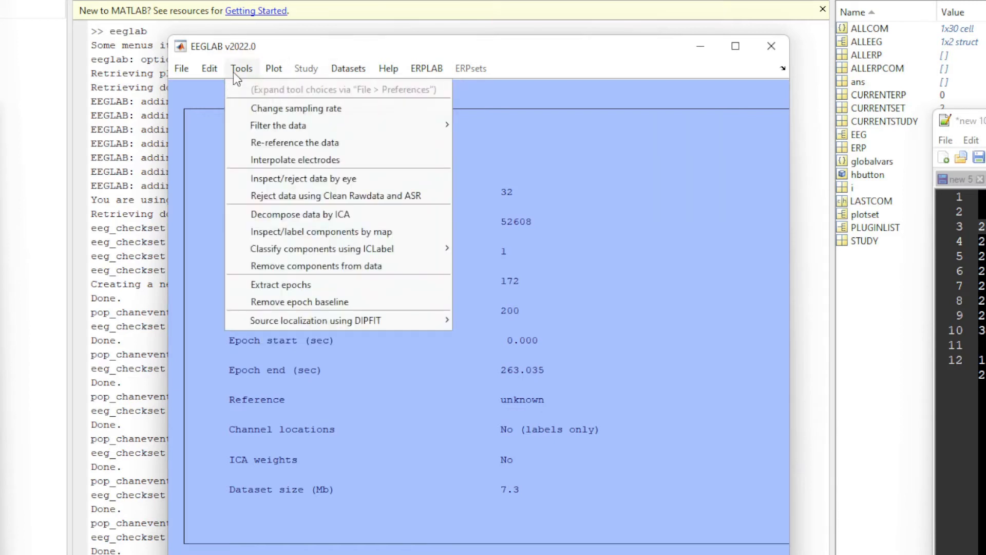
pyautogui.moveTo(212, 69)
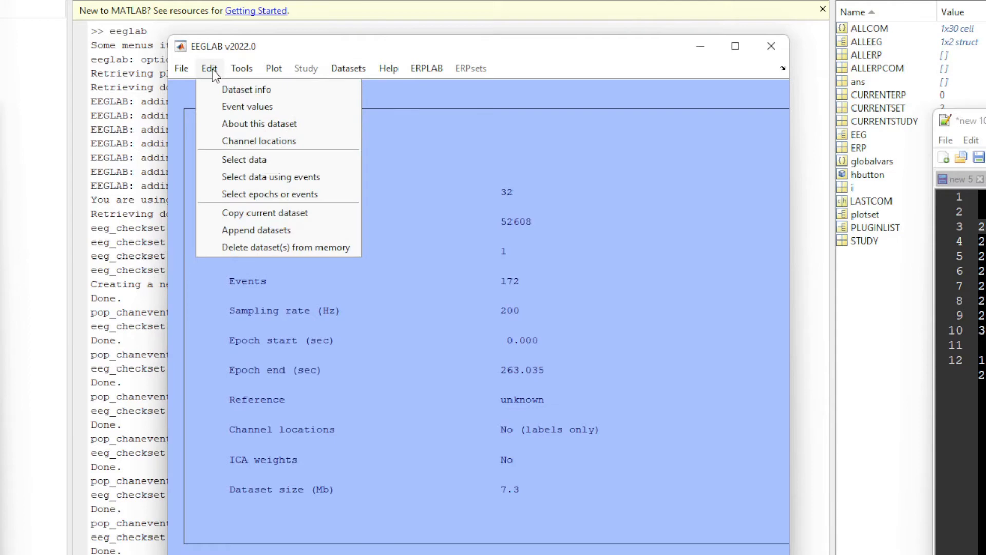
pyautogui.click(245, 193)
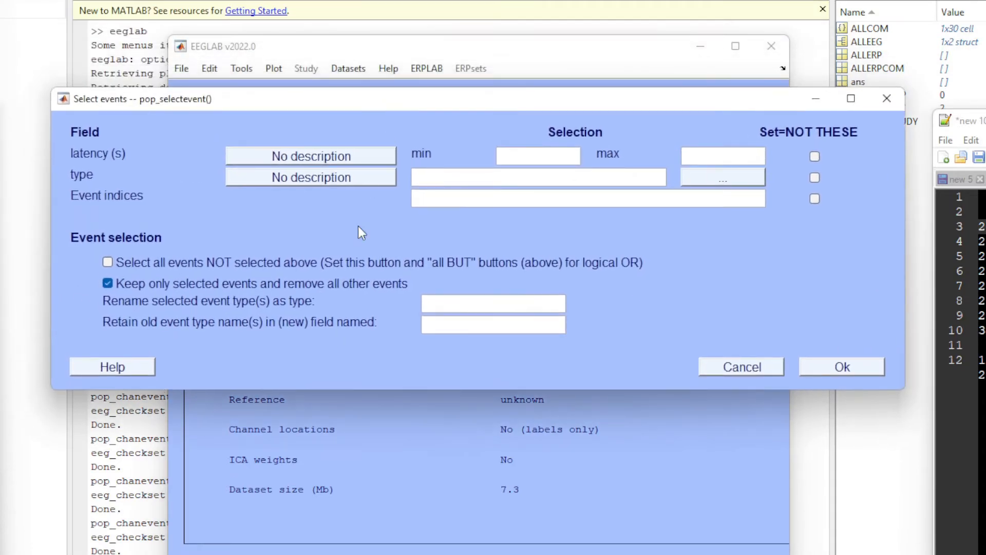
# Turn off keeping only selected events and choose chan21 as the event type.
pyautogui.click(311, 286)
pyautogui.click(720, 177)
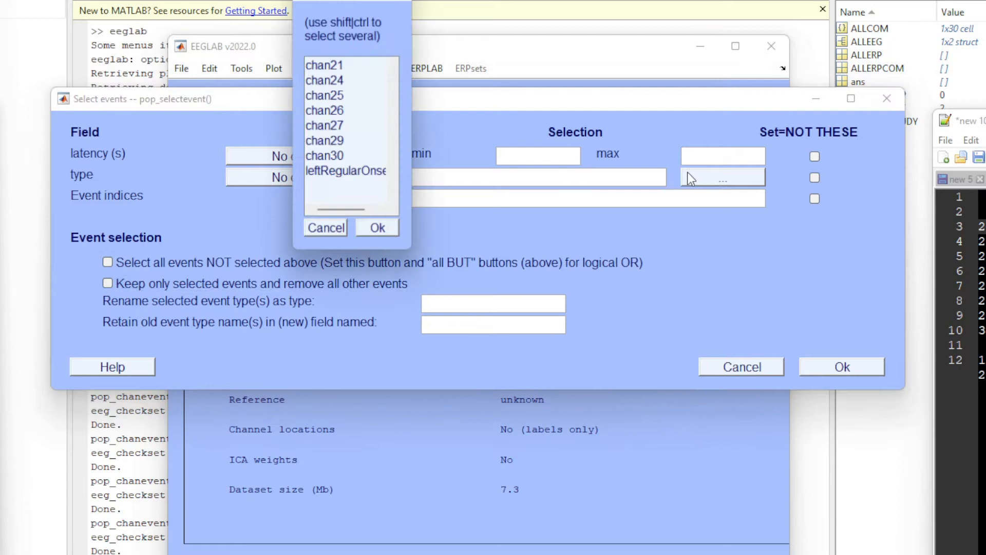
pyautogui.click(338, 80)
pyautogui.click(337, 64)
pyautogui.click(380, 232)
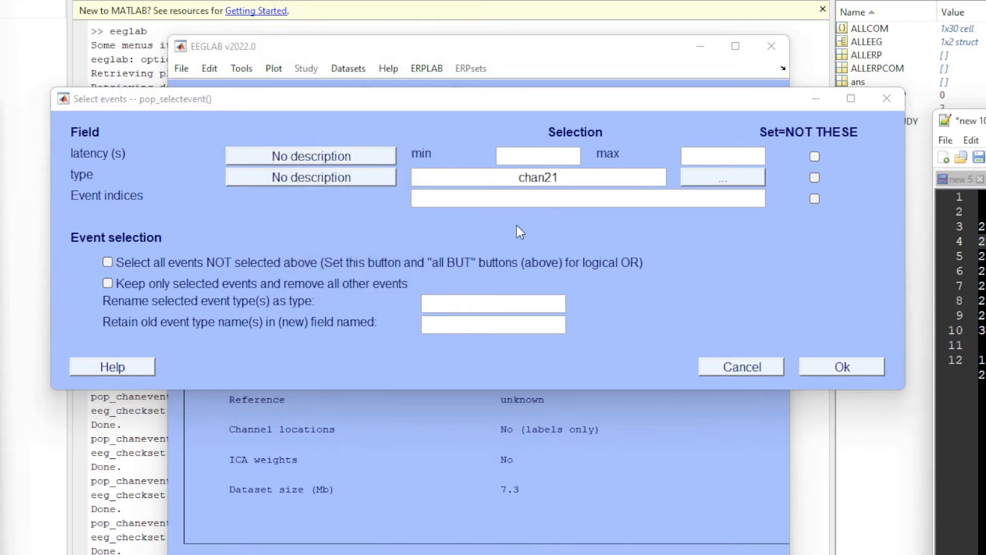
# Rename the selected chan21 events as rightRegularOnset2 and accept the resulting new dataset.
pyautogui.click(467, 298)
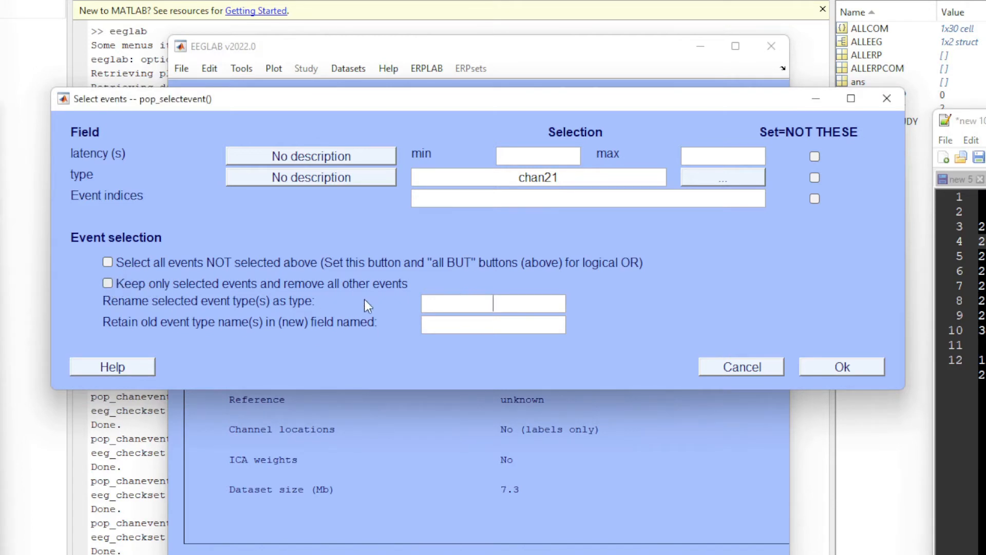
pyautogui.write('rightRegularOnset2')
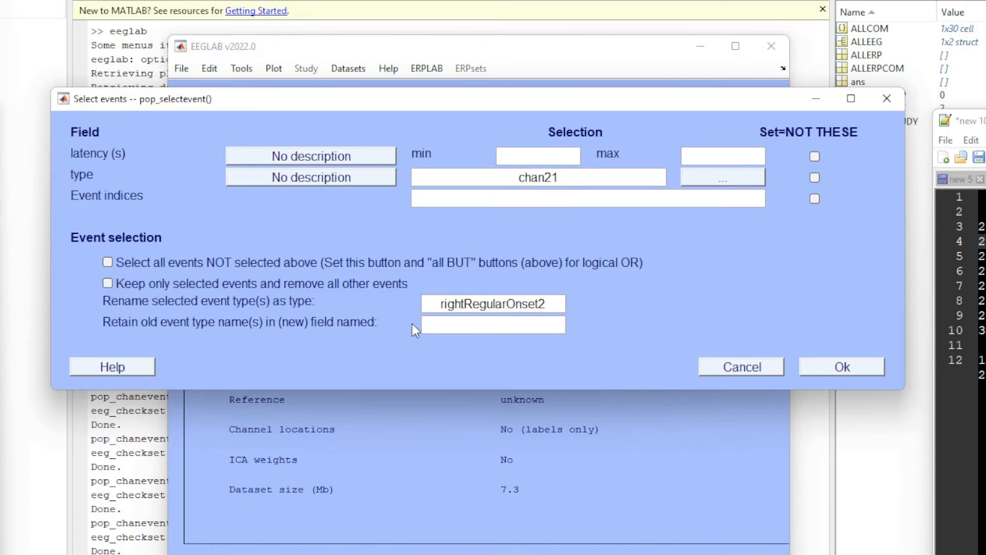
pyautogui.click(825, 365)
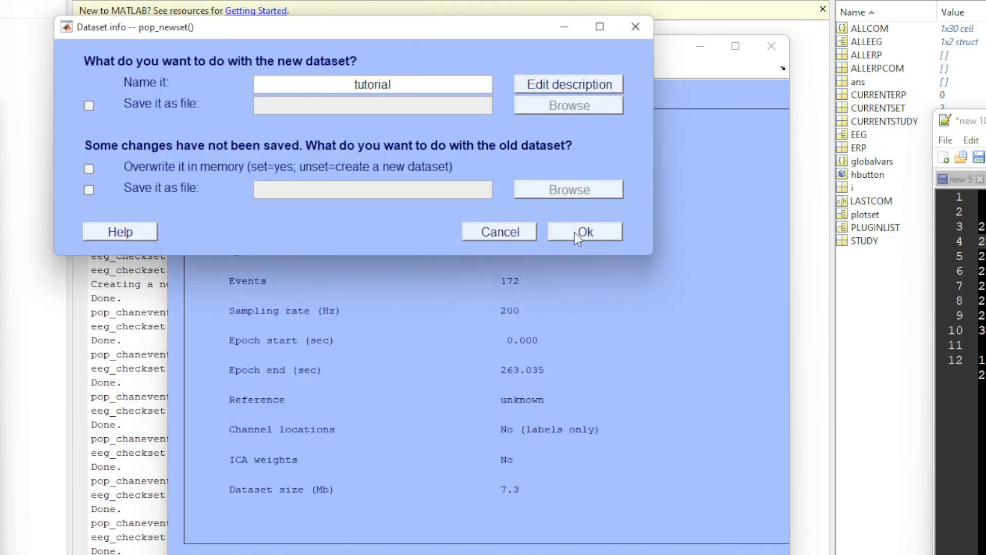
pyautogui.click(574, 232)
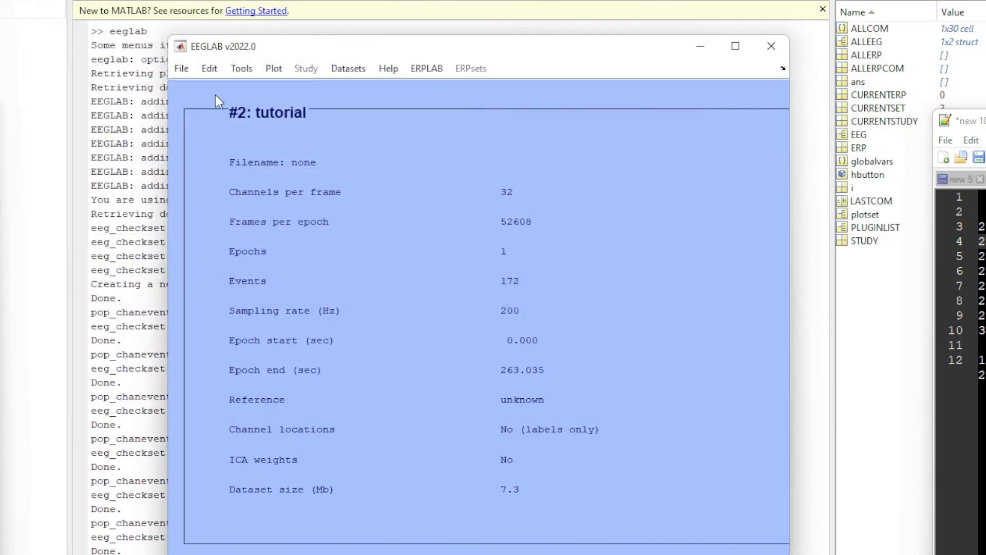
# Start another event selection and choose chan24 as the event type.
pyautogui.click(209, 69)
pyautogui.click(282, 197)
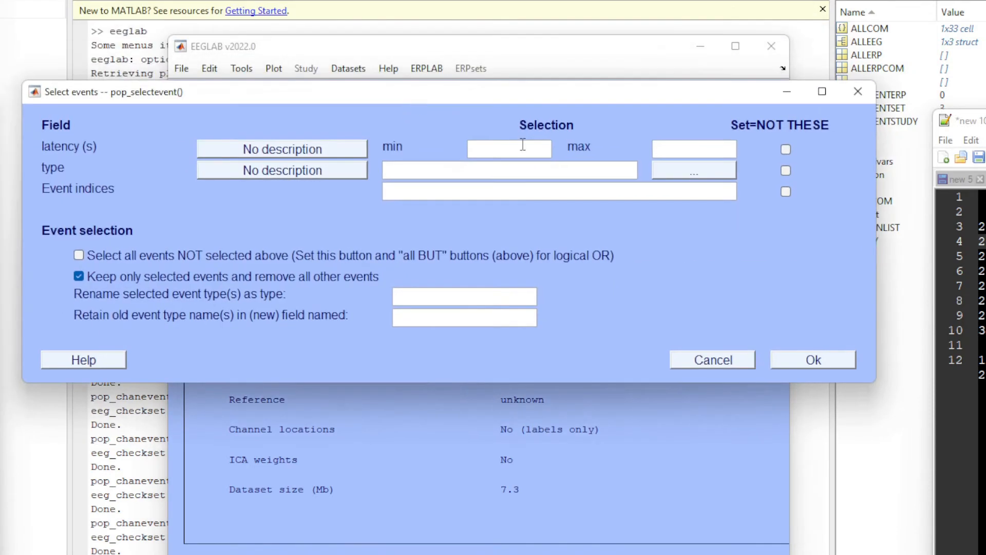
pyautogui.click(689, 169)
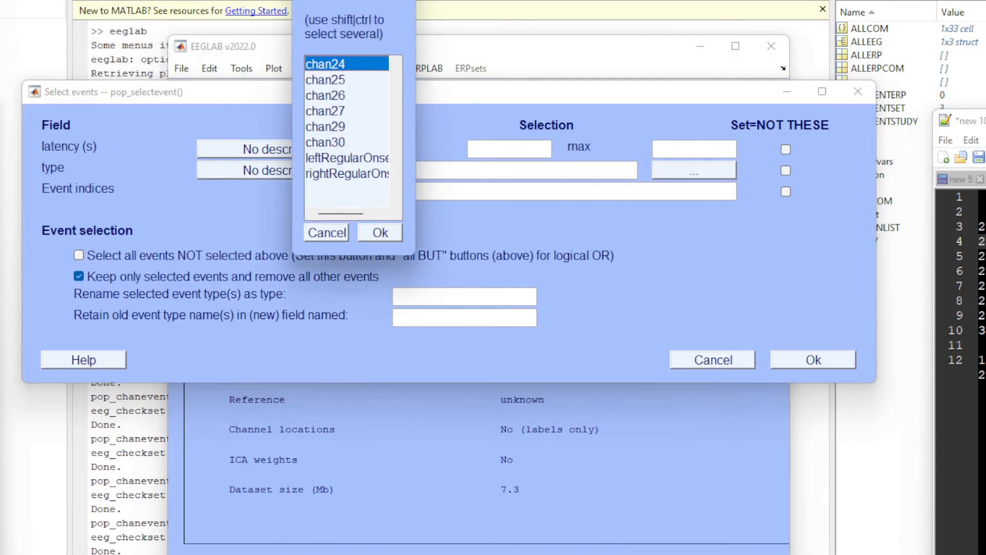
pyautogui.click(983, 256)
pyautogui.click(383, 233)
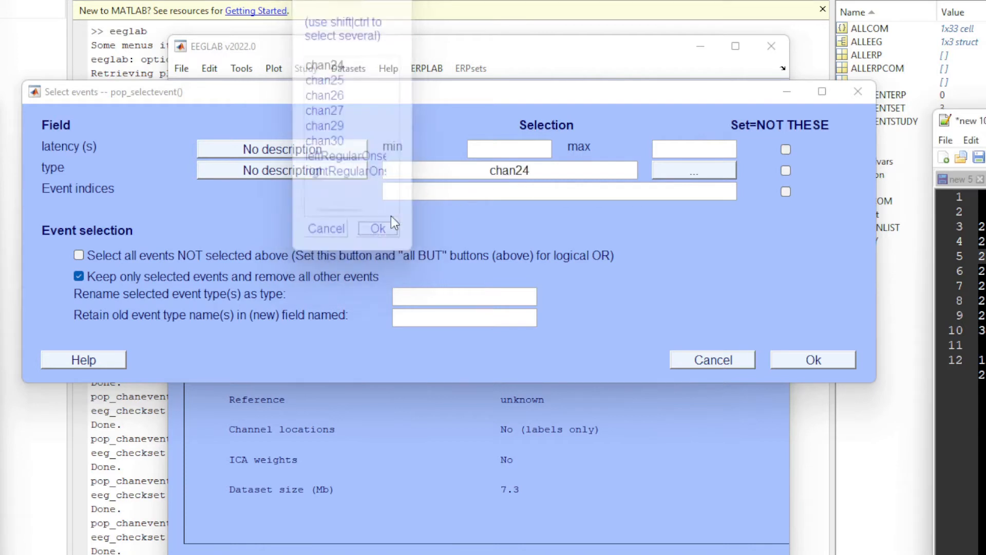
# Enter leftPrimeOnset3 as the new type name for the chan24 events and turn off keeping only selected events.
pyautogui.click(441, 296)
pyautogui.write('leftPrimeOnset3')
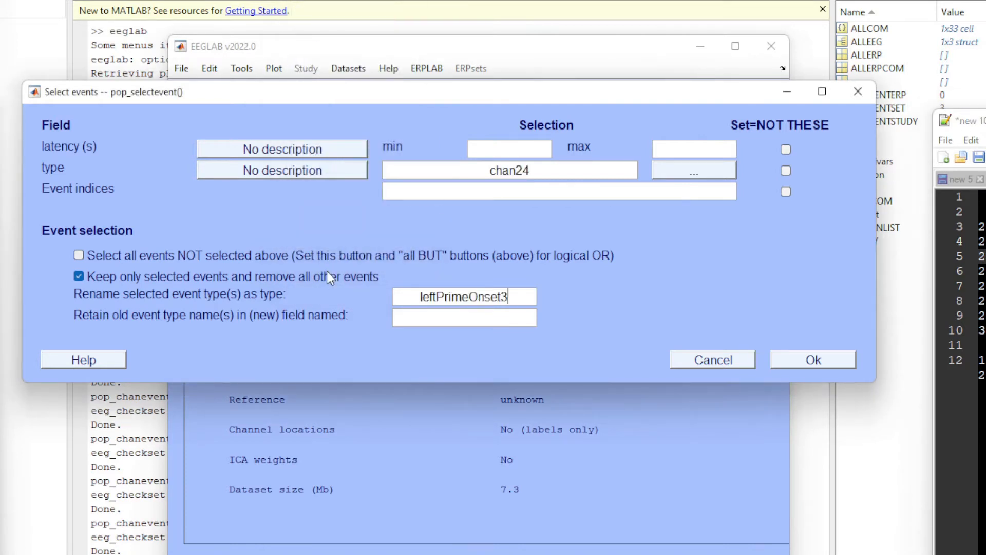
pyautogui.click(330, 276)
pyautogui.click(510, 299)
pyautogui.moveTo(510, 300)
pyautogui.mouseDown()
pyautogui.moveTo(479, 300)
pyautogui.moveTo(533, 303)
pyautogui.moveTo(397, 291)
pyautogui.moveTo(529, 299)
pyautogui.mouseUp()
pyautogui.moveTo(468, 96); pyautogui.dragTo(504, 183)
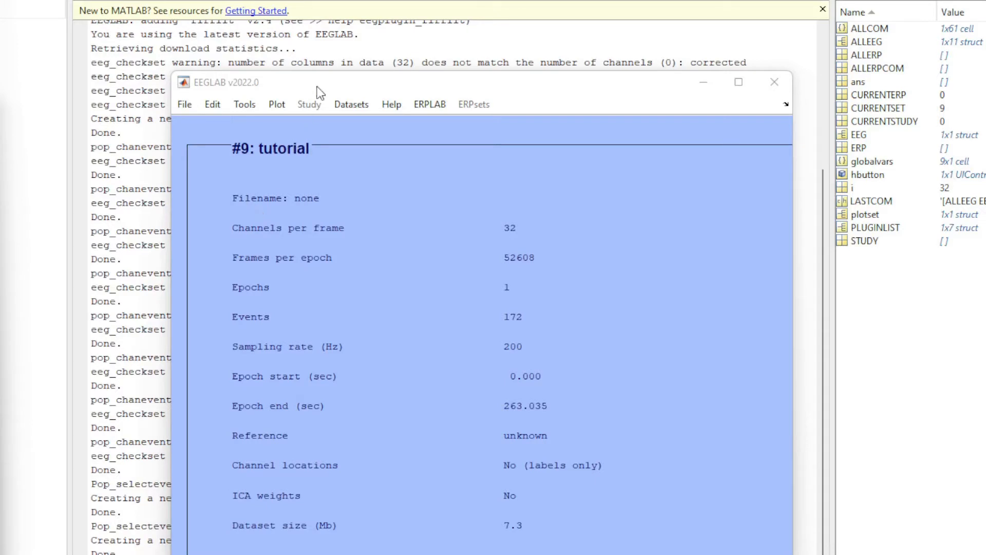
# Open the Select data dialog for the current dataset and bring it fully into view.
pyautogui.moveTo(317, 84); pyautogui.dragTo(306, 115)
pyautogui.click(215, 134)
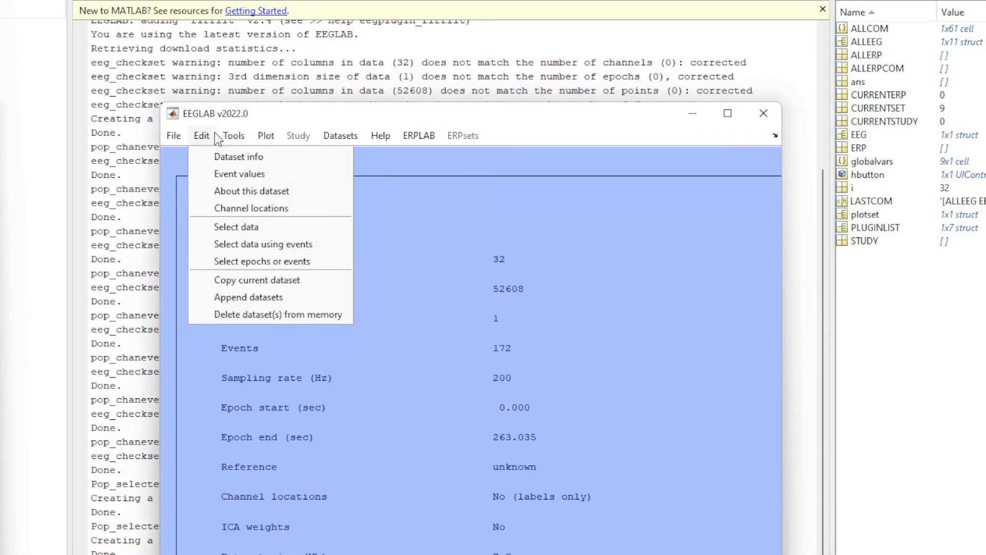
pyautogui.click(215, 134)
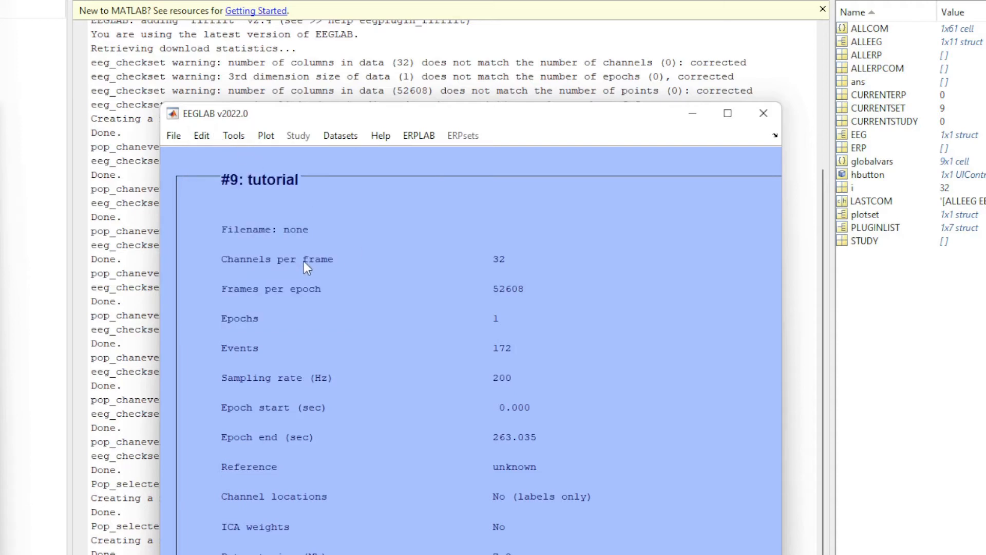
pyautogui.click(206, 136)
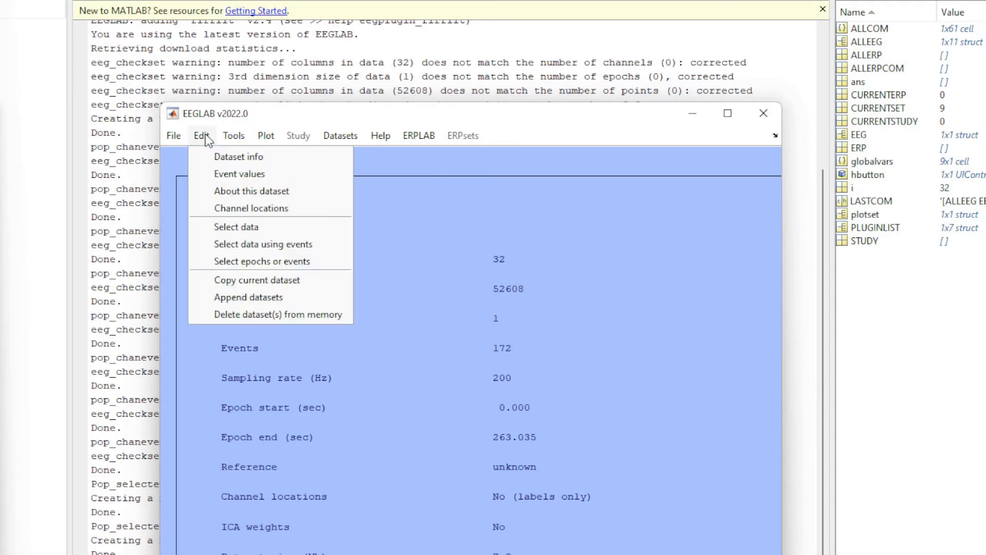
pyautogui.click(274, 231)
pyautogui.moveTo(305, 26); pyautogui.dragTo(330, 132)
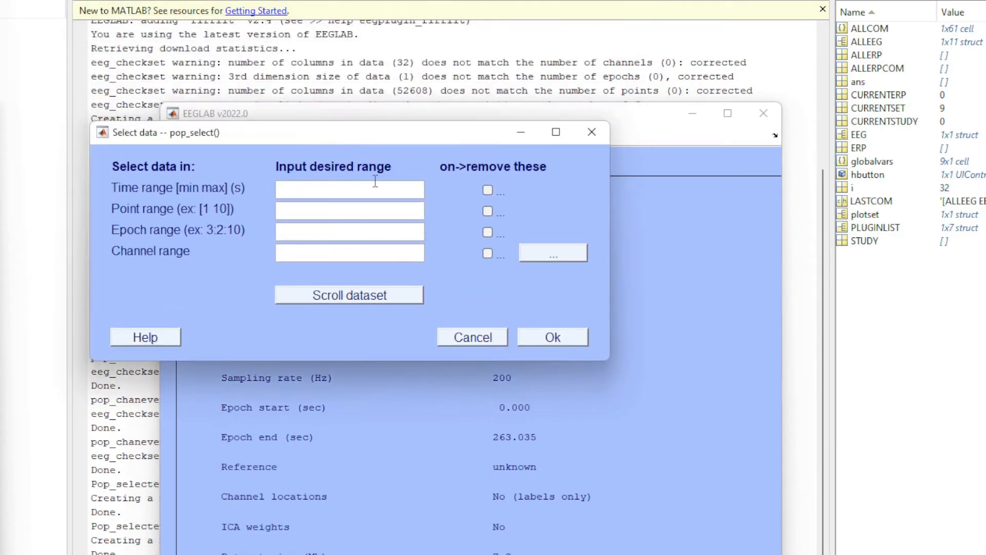
# Open the channel list, highlight channels 3 to 10 (Fz to F4), and enlarge the list beside the Select data dialog.
pyautogui.click(541, 255)
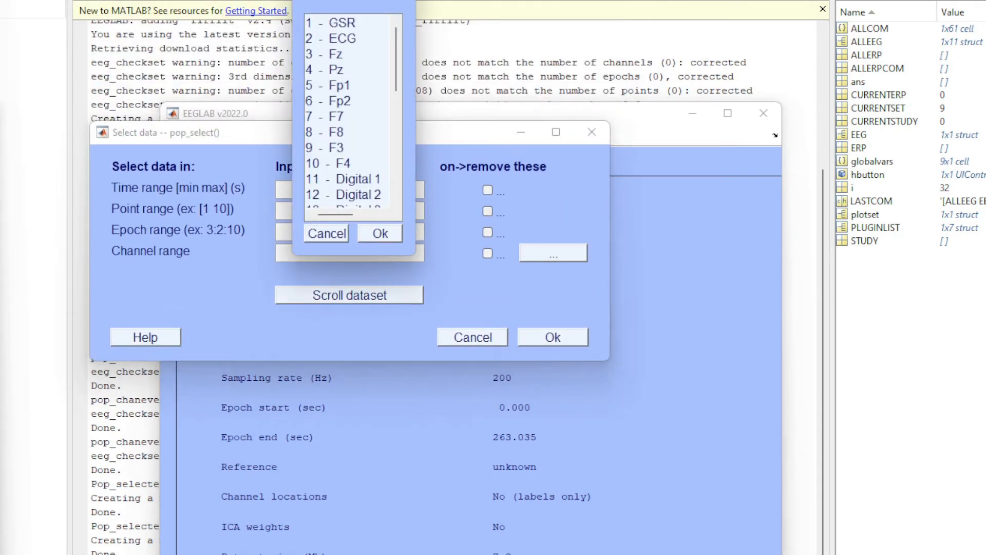
pyautogui.hotkey('alt', 'space')
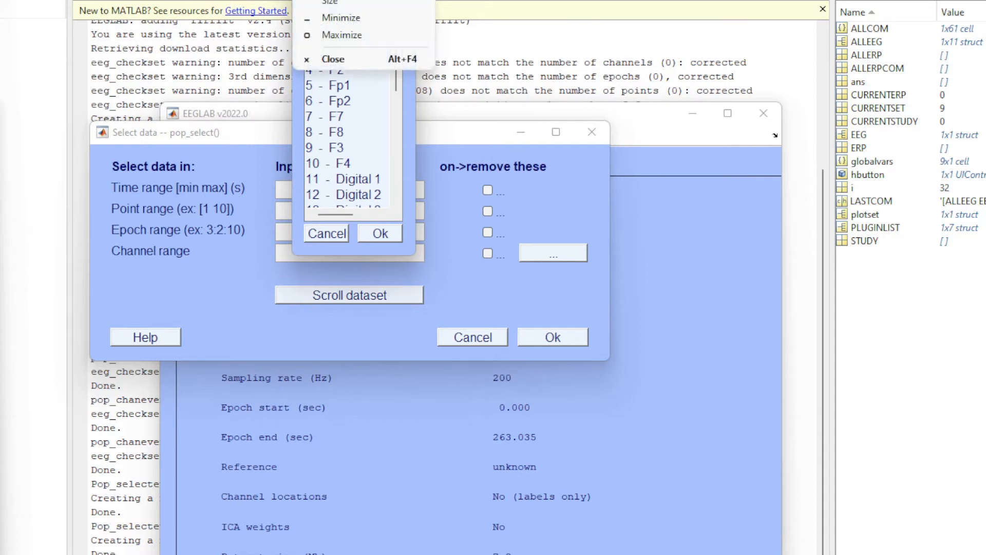
pyautogui.press('Escape')
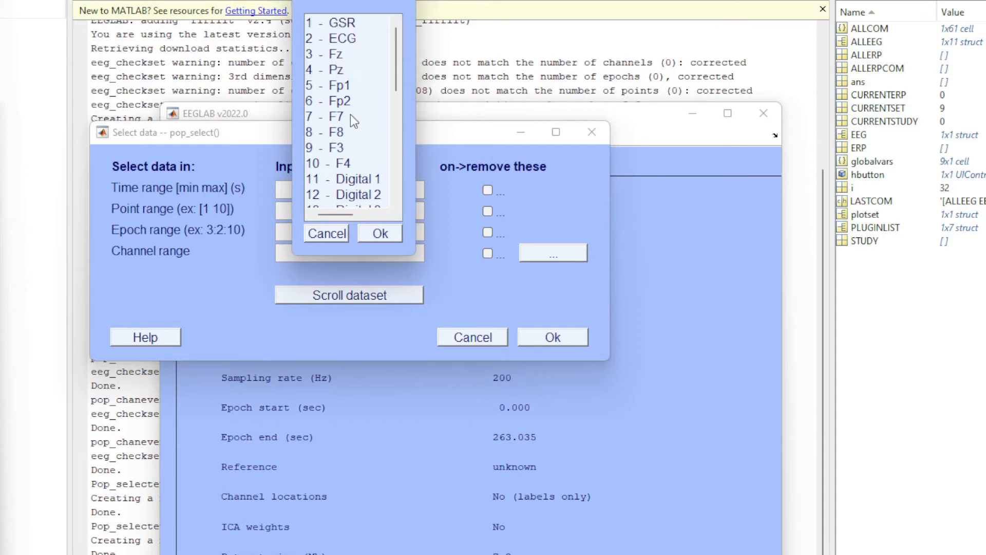
pyautogui.click(351, 55)
pyautogui.moveTo(353, 56); pyautogui.dragTo(351, 165)
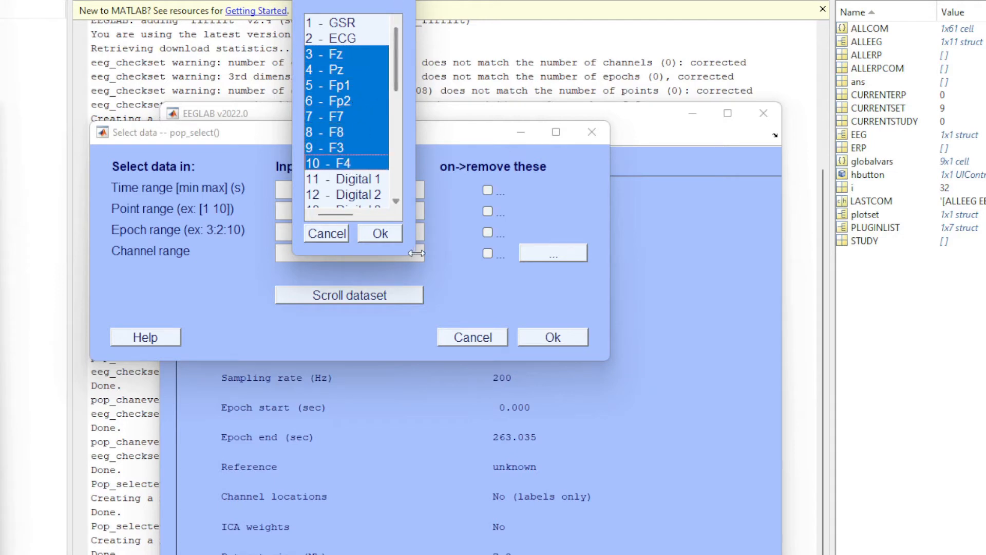
pyautogui.moveTo(414, 254); pyautogui.dragTo(760, 554)
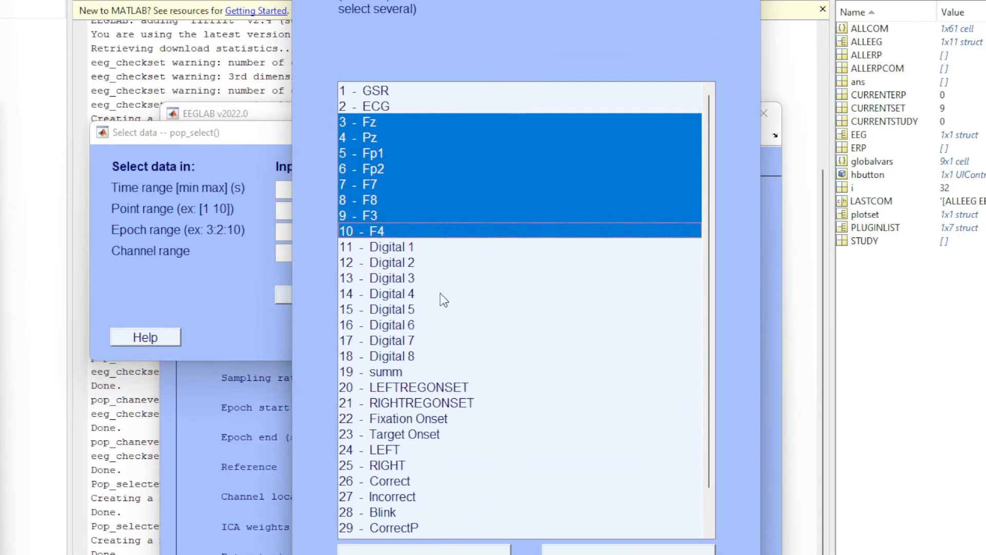
pyautogui.moveTo(407, 0); pyautogui.dragTo(709, 20)
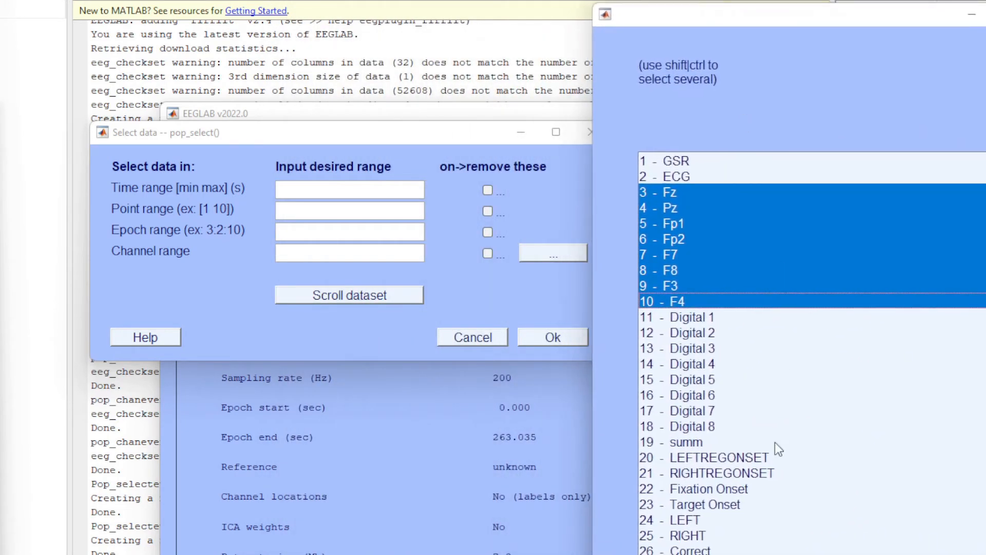
# Set the channel range to 3:10 and store the selected data as a new dataset named tutorial.
pyautogui.click(357, 252)
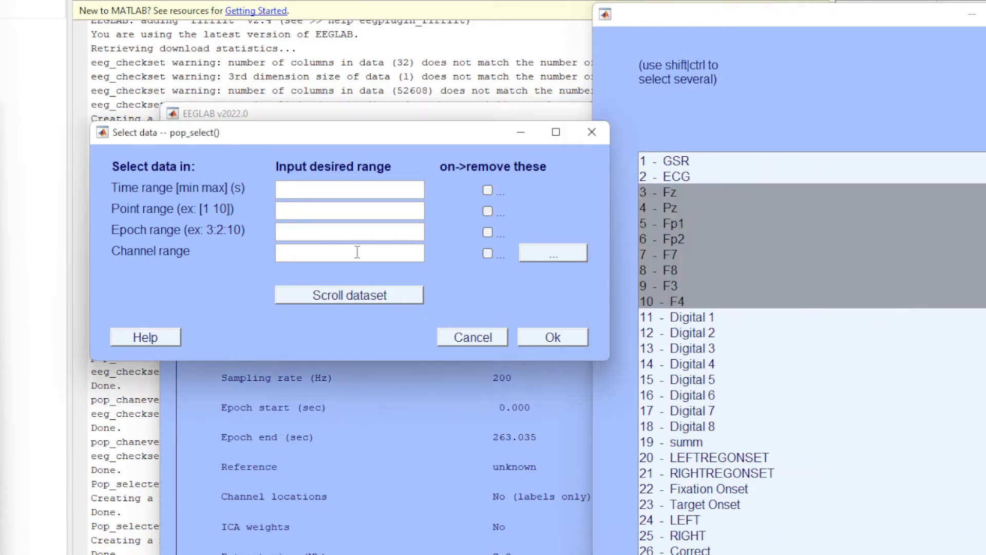
pyautogui.write('3:10')
pyautogui.moveTo(446, 137); pyautogui.dragTo(418, 153)
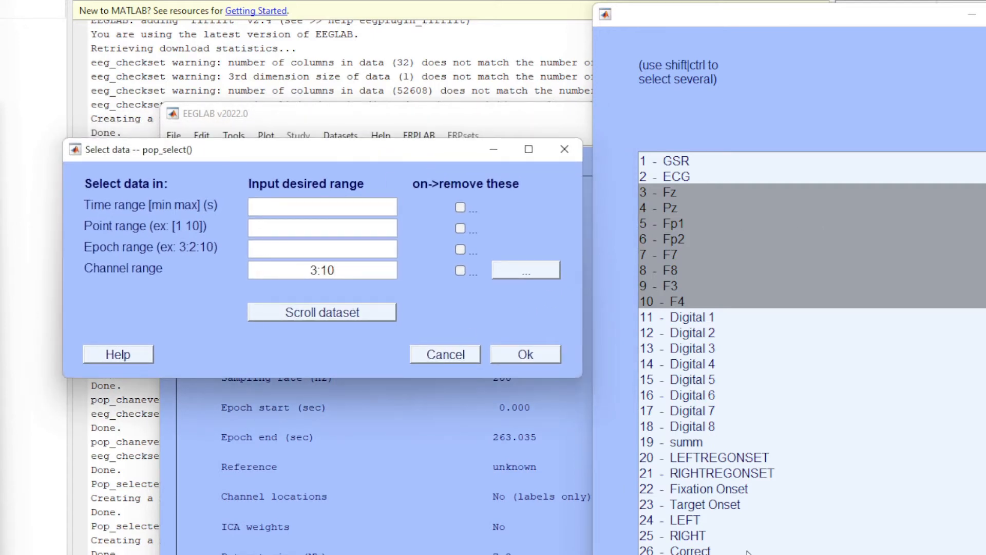
pyautogui.click(533, 356)
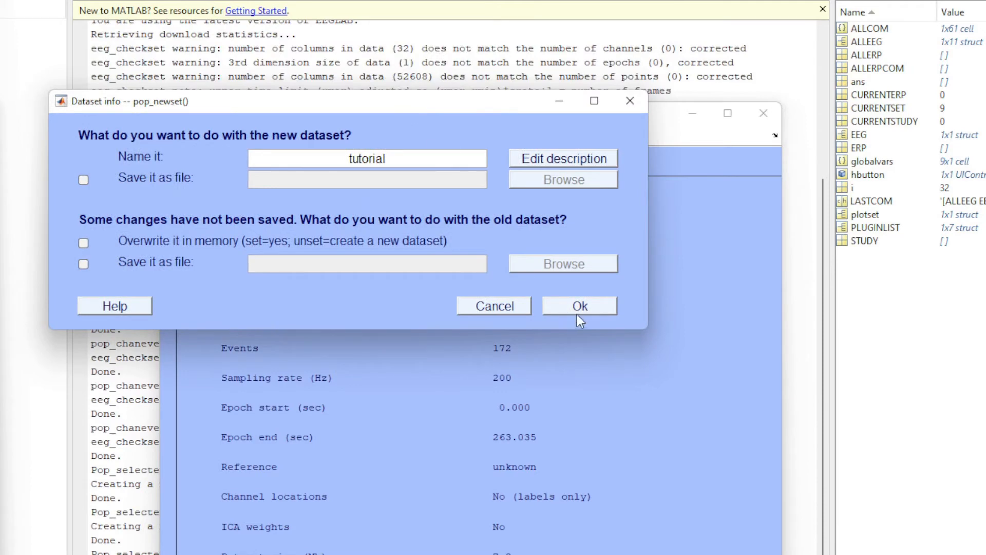
pyautogui.click(584, 310)
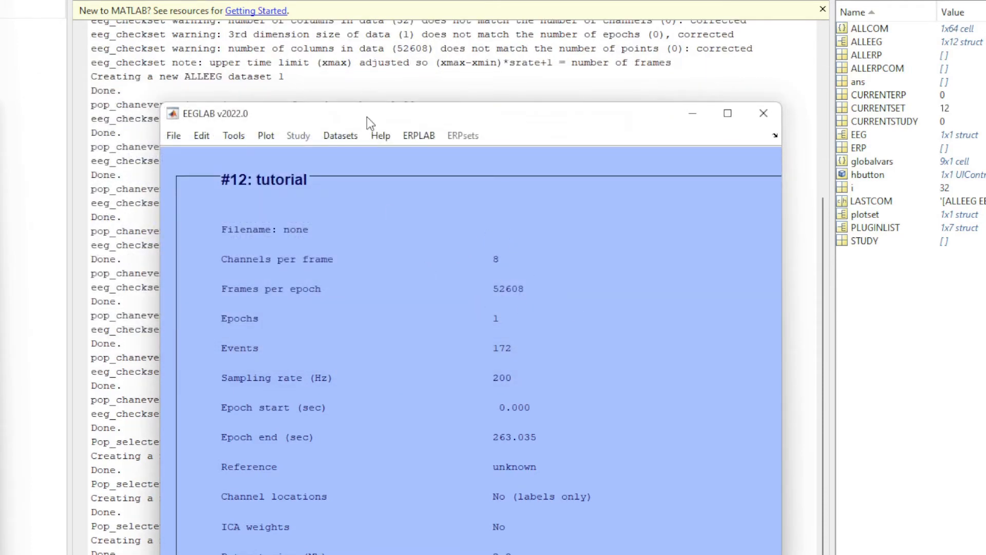
# Look up the channel locations with the MNI coordinate file for BEM dipfit model and enlarge the channel editor.
pyautogui.moveTo(367, 115); pyautogui.dragTo(285, 15)
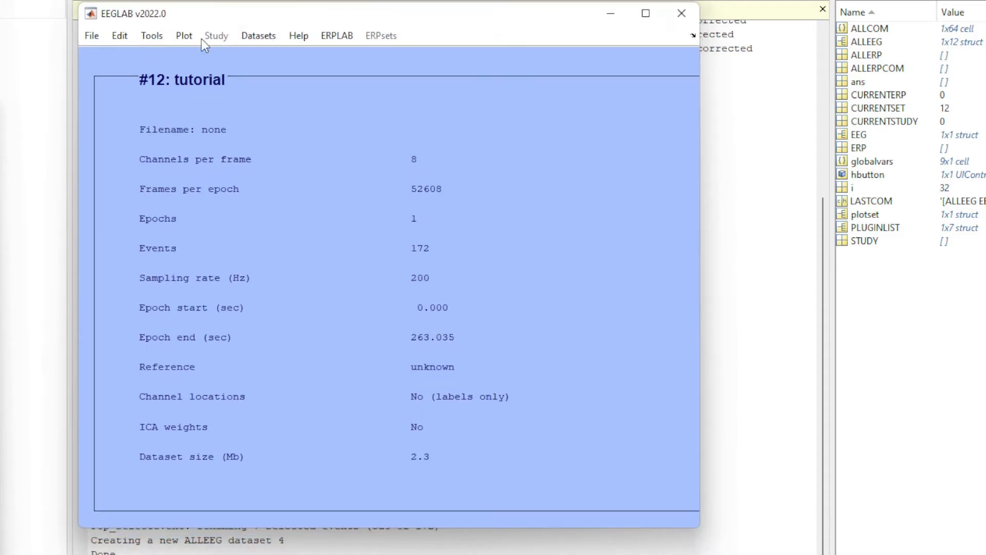
pyautogui.click(126, 40)
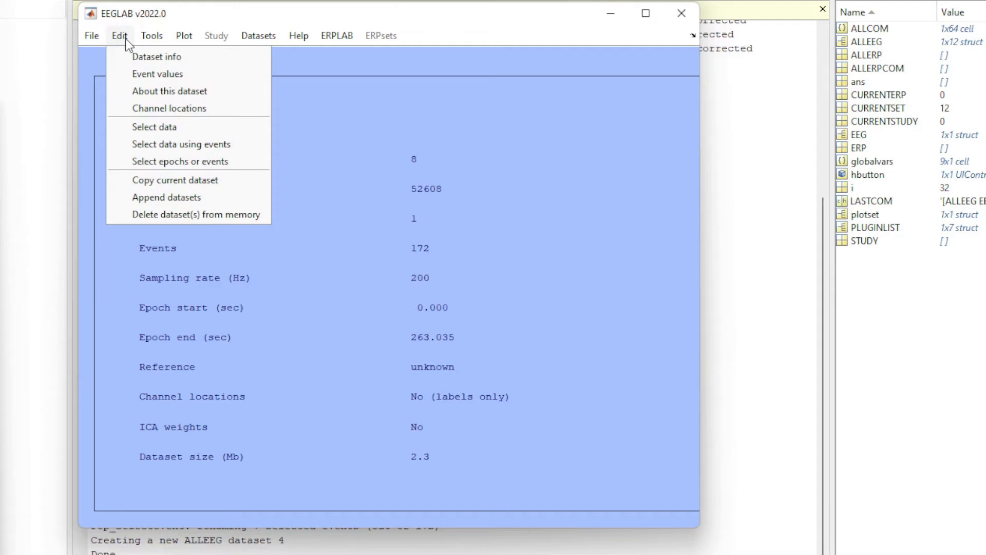
pyautogui.click(161, 102)
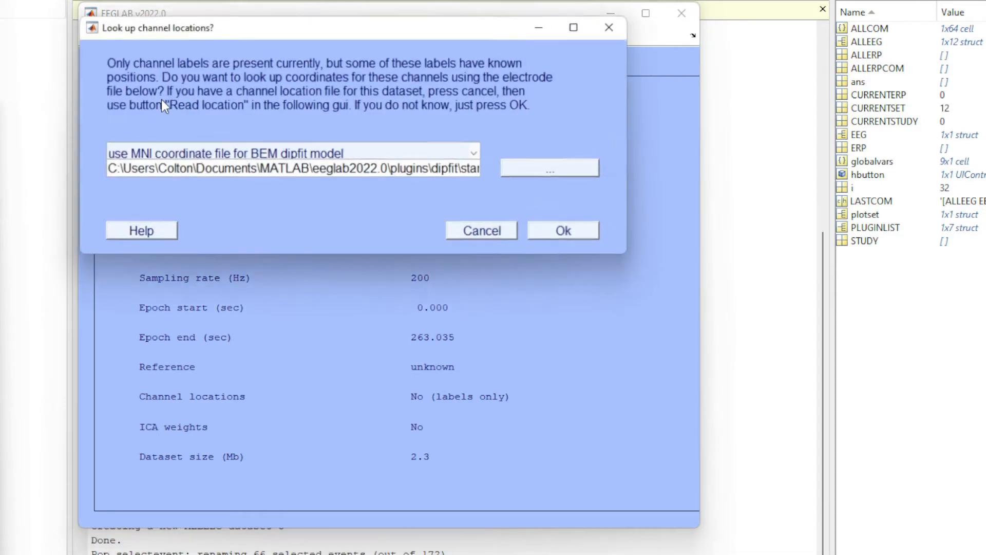
pyautogui.click(253, 153)
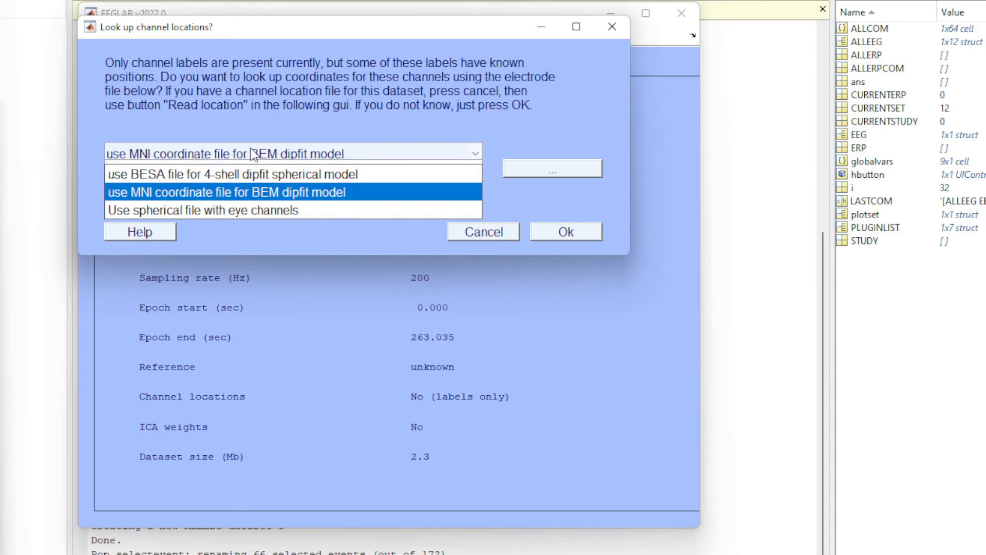
pyautogui.click(251, 192)
pyautogui.click(553, 226)
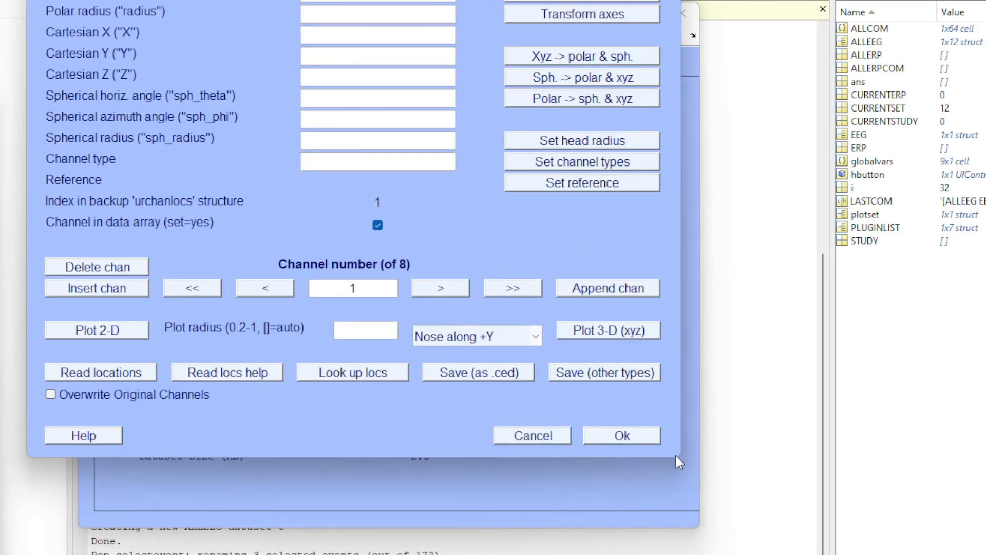
pyautogui.moveTo(680, 460); pyautogui.dragTo(786, 552)
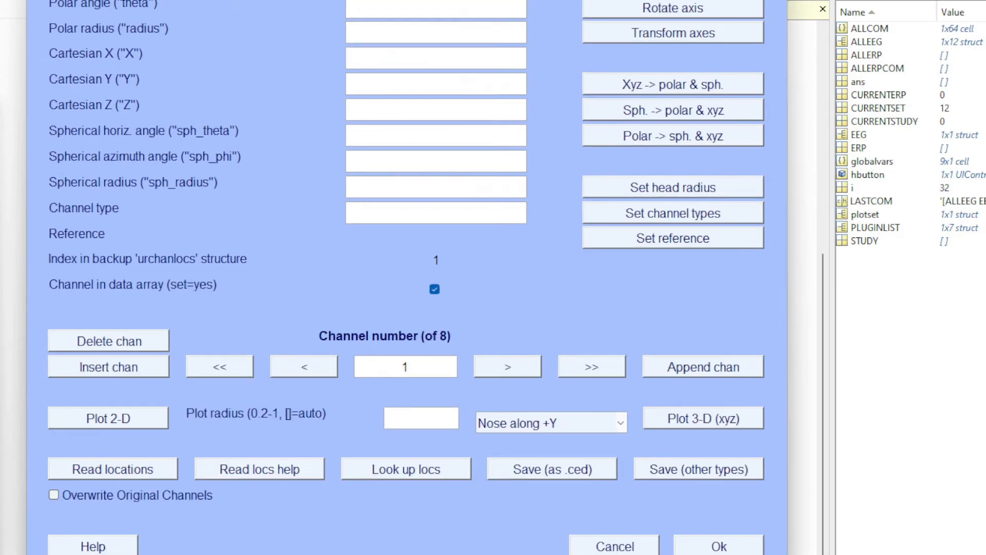
# Fit the channel editor within the screen and try to look up the channel locations again.
pyautogui.moveTo(399, 0); pyautogui.dragTo(412, 0)
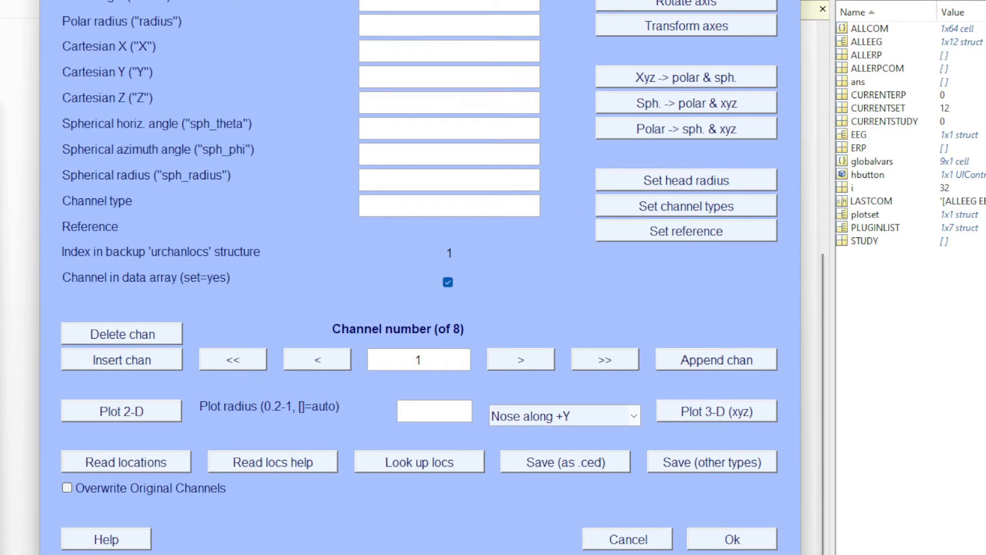
pyautogui.moveTo(801, 554); pyautogui.dragTo(640, 457)
pyautogui.moveTo(343, 0); pyautogui.dragTo(378, 12)
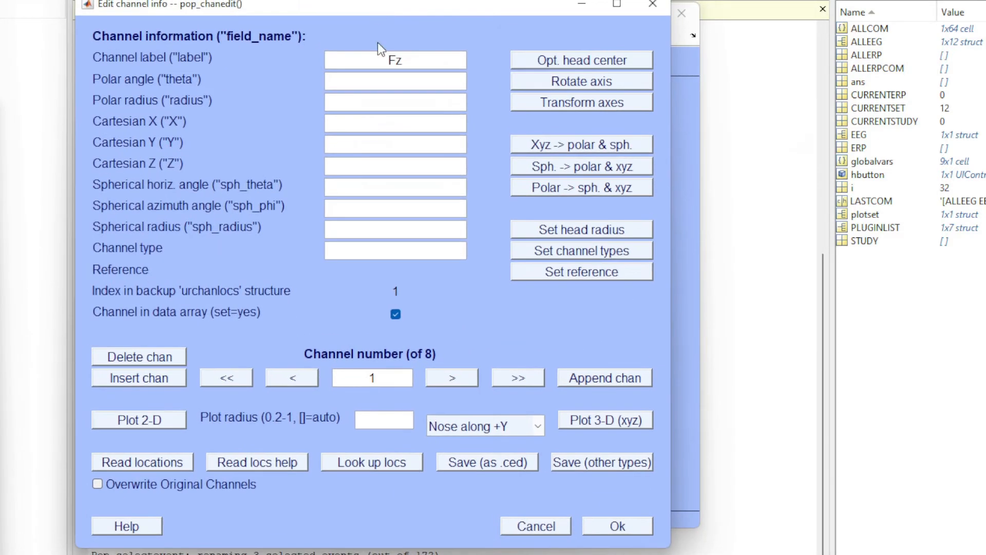
pyautogui.click(352, 469)
pyautogui.click(560, 229)
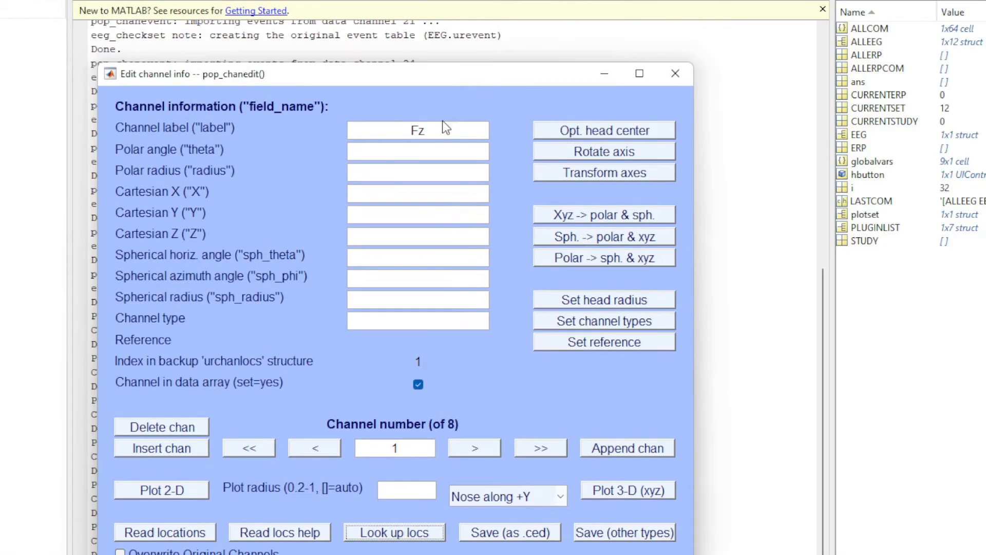
# Re-enter the labels of the first two channels as Fz for channel 1 and Pz for channel 2.
pyautogui.click(442, 133)
pyautogui.moveTo(441, 134); pyautogui.dragTo(351, 121)
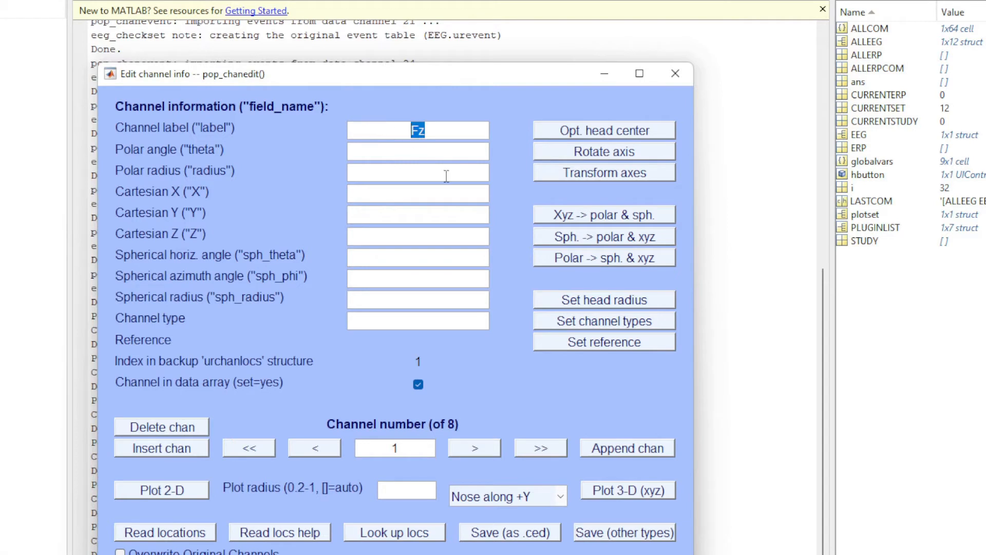
pyautogui.press('BackSpace')
pyautogui.write('Fz')
pyautogui.click(465, 450)
pyautogui.doubleClick(451, 133)
pyautogui.press('BackSpace')
pyautogui.write('Pz')
pyautogui.click(465, 449)
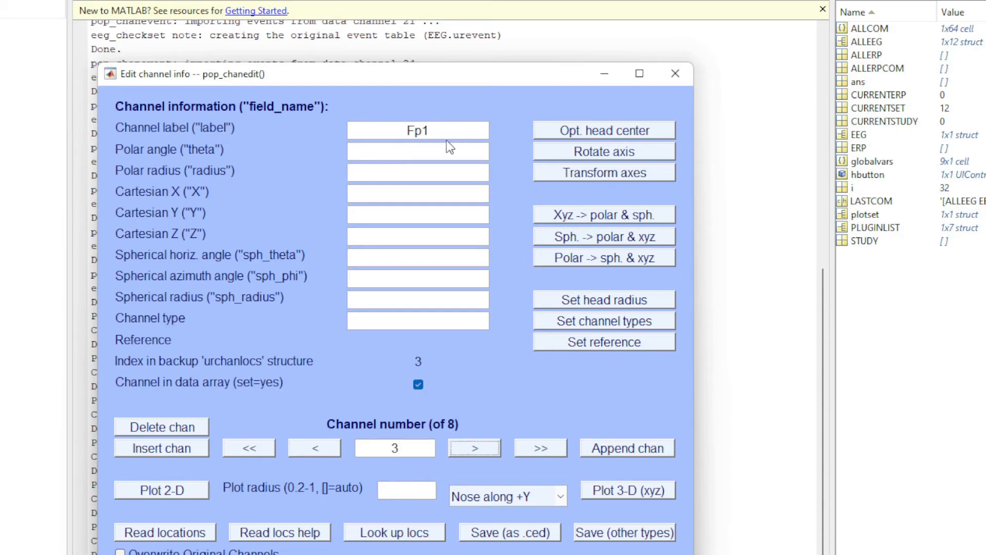
# Label channel 3 as FP1 and channel 4 as FP2.
pyautogui.doubleClick(448, 134)
pyautogui.write('FP1')
pyautogui.click(476, 449)
pyautogui.doubleClick(442, 137)
pyautogui.write('FP2')
pyautogui.click(471, 452)
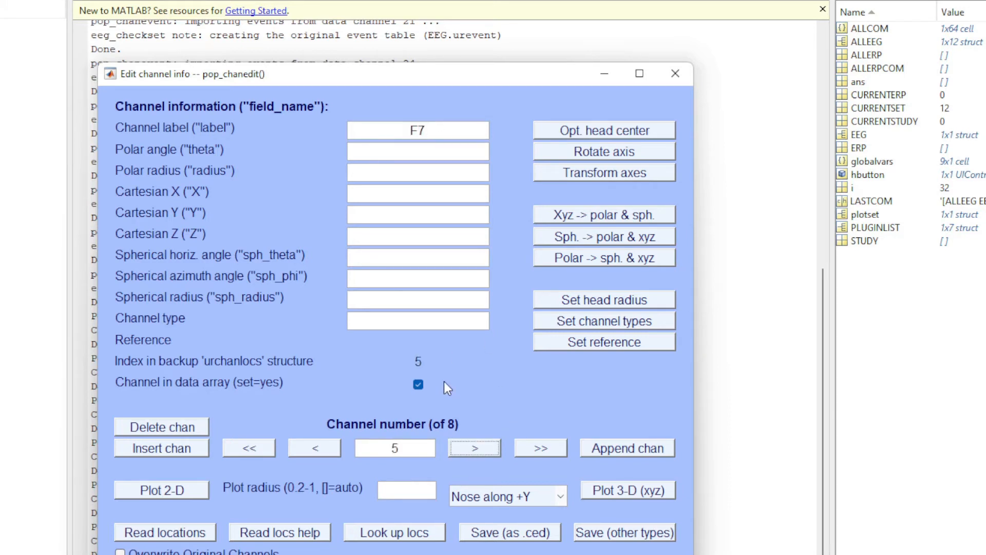
# Label channel 5 as C3 and channel 6 as C4, and check the labels of the neighbouring channels.
pyautogui.doubleClick(433, 135)
pyautogui.write('c')
pyautogui.press('BackSpace')
pyautogui.write('C3')
pyautogui.click(476, 448)
pyautogui.doubleClick(444, 128)
pyautogui.write('C4')
pyautogui.click(338, 451)
pyautogui.click(466, 450)
pyautogui.click(468, 450)
pyautogui.click(455, 452)
pyautogui.click(326, 451)
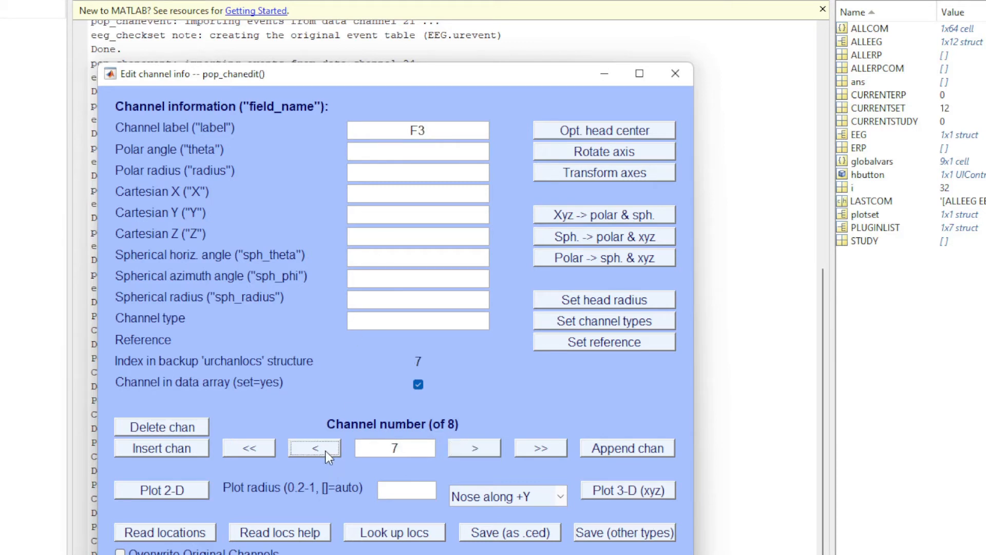
# Label channel 7 as T3 and channel 8 as T4.
pyautogui.click(451, 132)
pyautogui.press('BackSpace')
pyautogui.press('BackSpace')
pyautogui.write('t3')
pyautogui.doubleClick(445, 132)
pyautogui.write('T3')
pyautogui.click(473, 448)
pyautogui.click(430, 131)
pyautogui.press('BackSpace')
pyautogui.press('BackSpace')
pyautogui.write('T4')
pyautogui.click(407, 150)
# Return to channel 1 and look up the channel locations using the MNI coordinate file for BEM dipfit model.
pyautogui.click(317, 450)
pyautogui.click(315, 450)
pyautogui.click(315, 448)
pyautogui.click(315, 449)
pyautogui.click(314, 448)
pyautogui.click(314, 449)
pyautogui.click(315, 449)
pyautogui.click(388, 533)
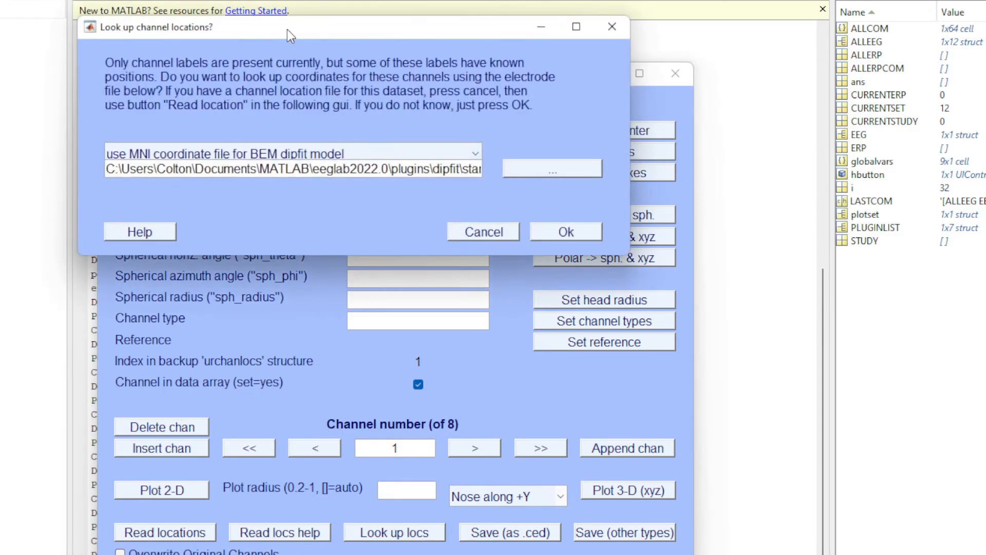
pyautogui.moveTo(288, 29); pyautogui.dragTo(279, 185)
pyautogui.click(540, 387)
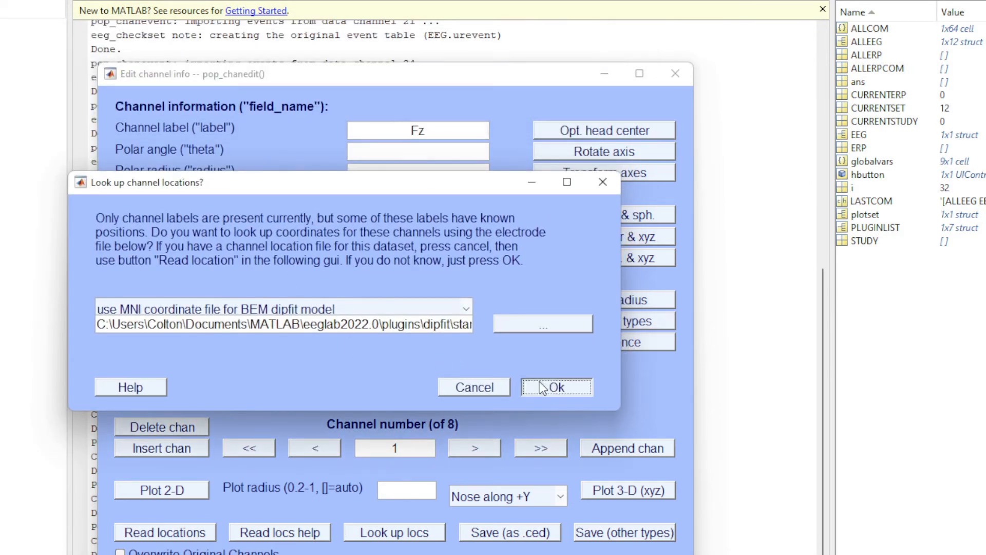
# Check the coordinates of each channel through channel 8 and apply the channel edits.
pyautogui.click(468, 448)
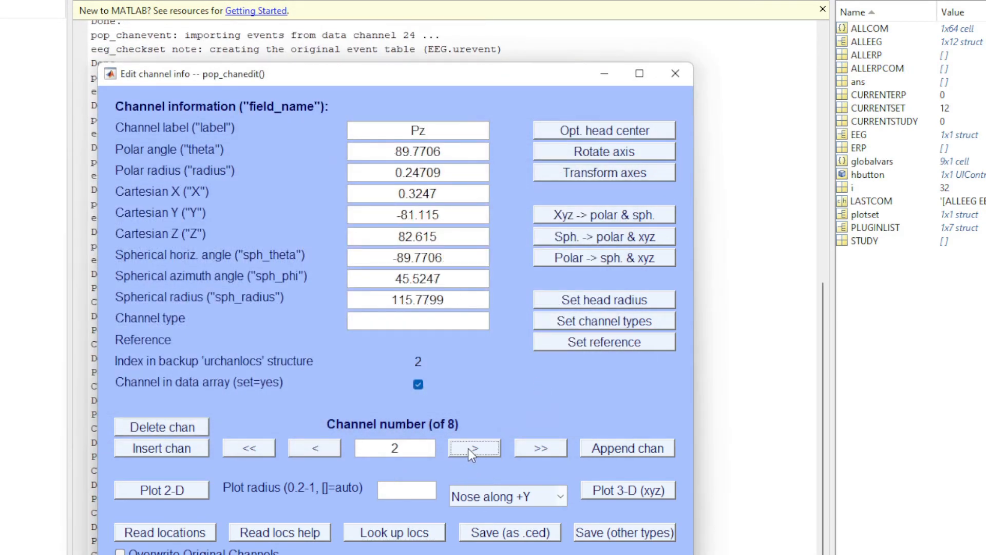
pyautogui.click(467, 448)
pyautogui.click(467, 448)
pyautogui.click(468, 449)
pyautogui.click(467, 449)
pyautogui.click(468, 448)
pyautogui.click(468, 449)
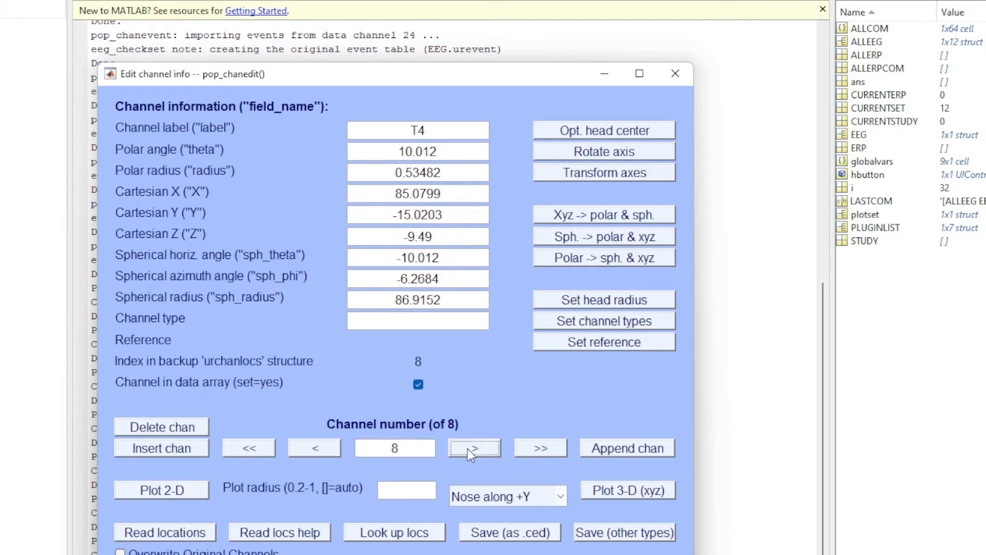
pyautogui.click(628, 554)
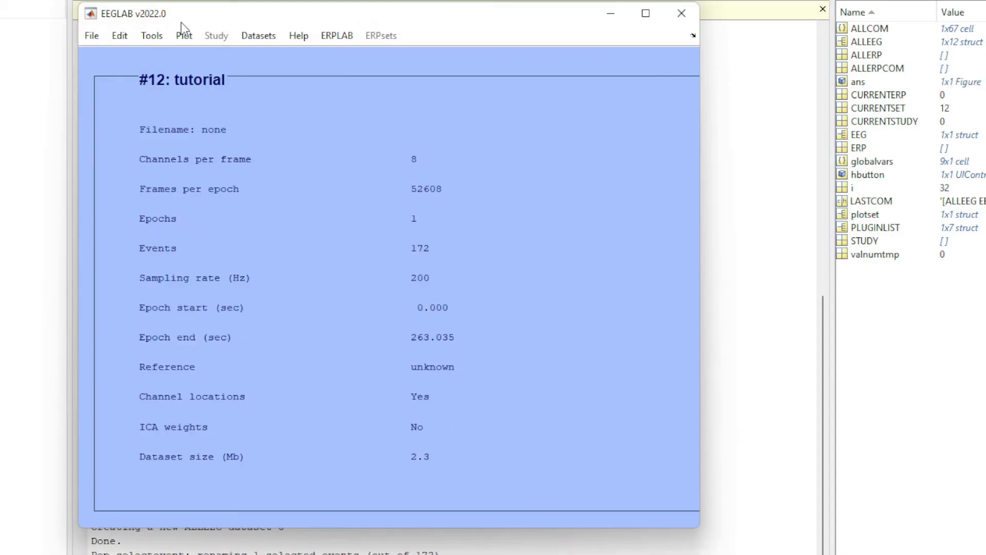
# Save the current dataset as TUTORIAL in the Chance EEG folder.
pyautogui.moveTo(181, 23); pyautogui.dragTo(218, 50)
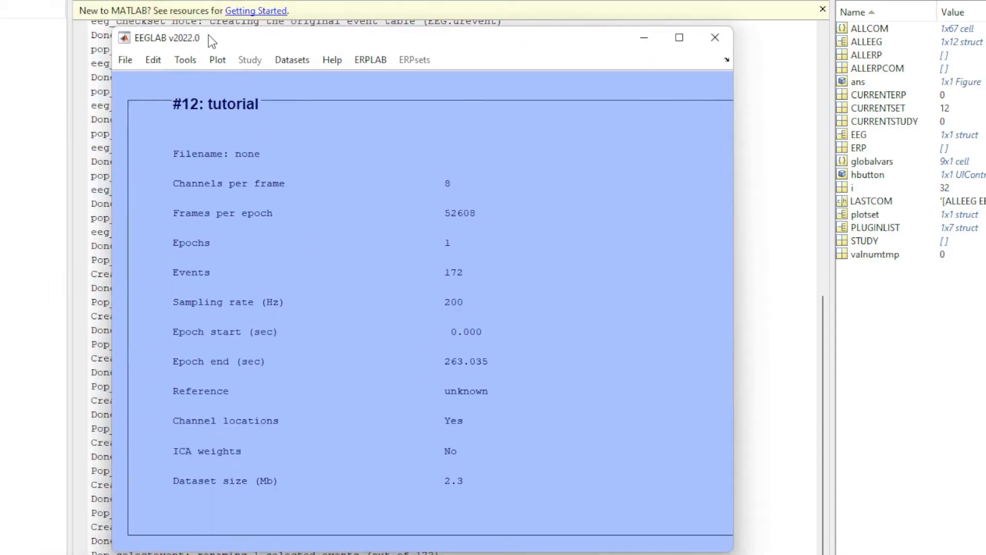
pyautogui.click(133, 64)
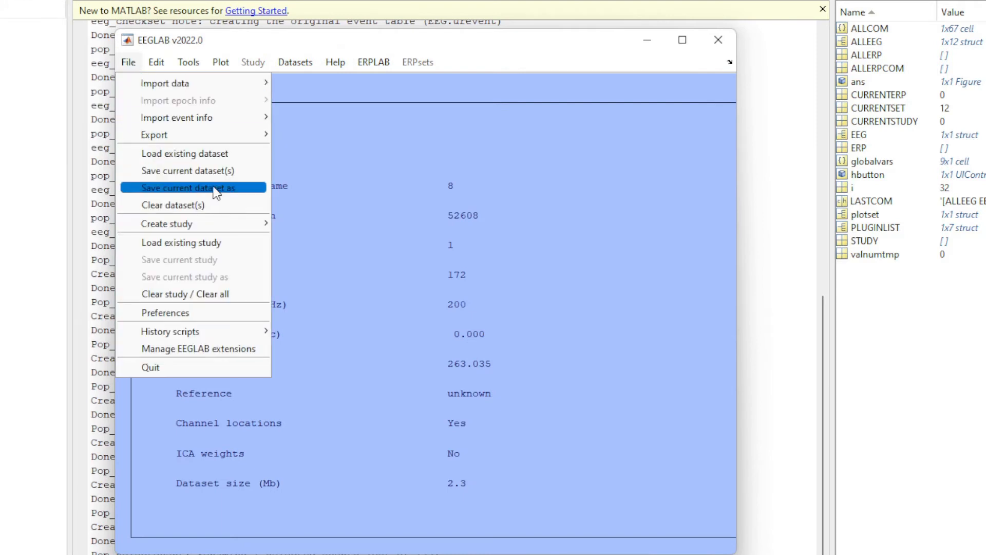
pyautogui.click(242, 174)
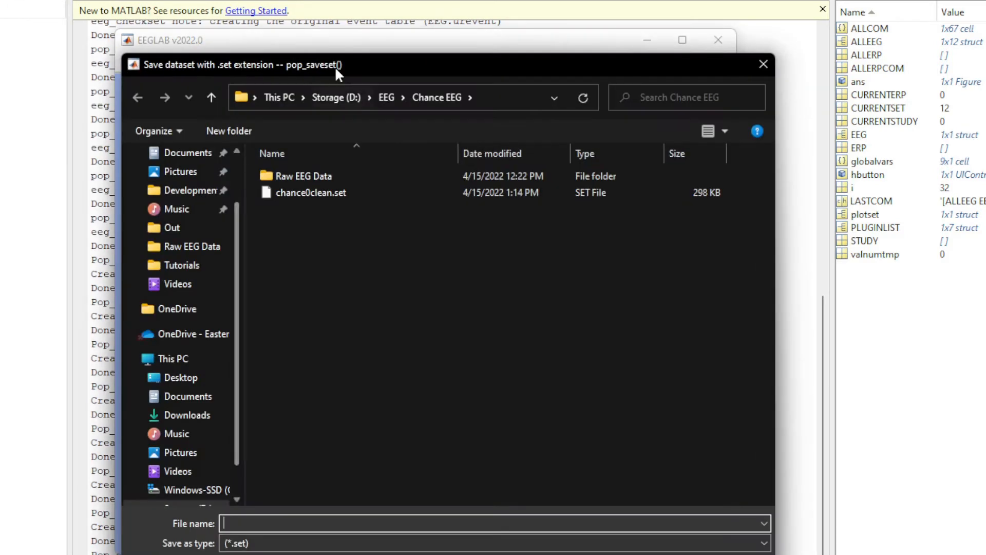
pyautogui.write('TUTORIAL')
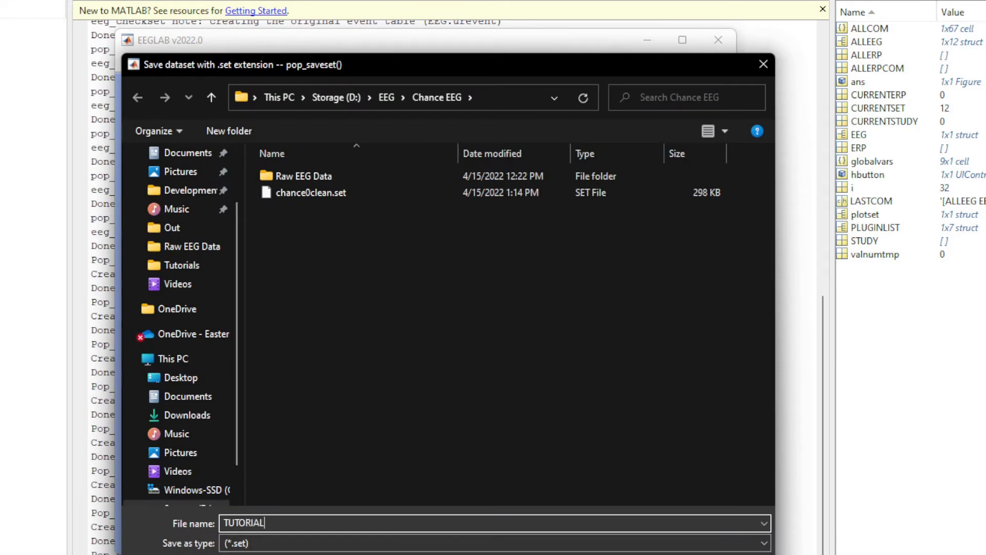
pyautogui.press('Return')
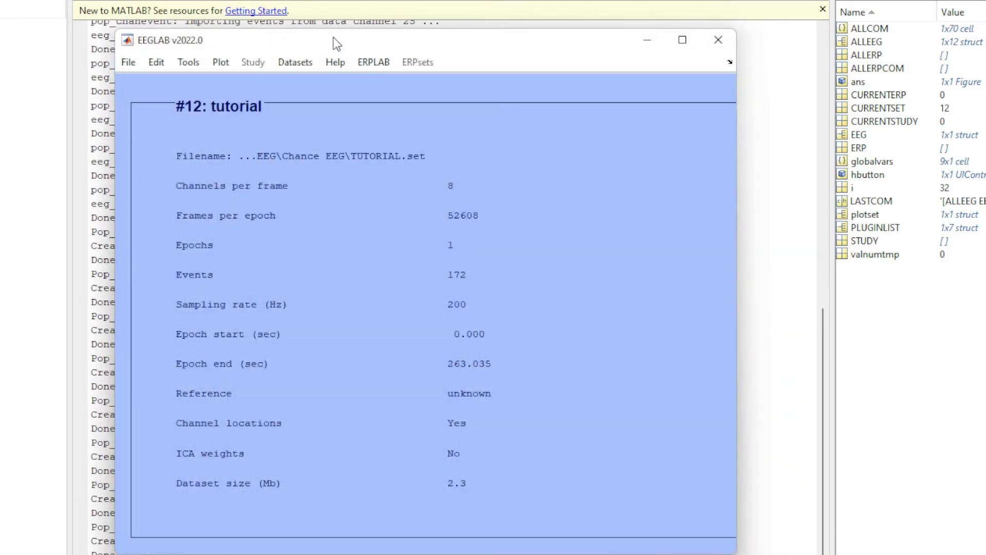
pyautogui.moveTo(337, 43); pyautogui.dragTo(293, 28)
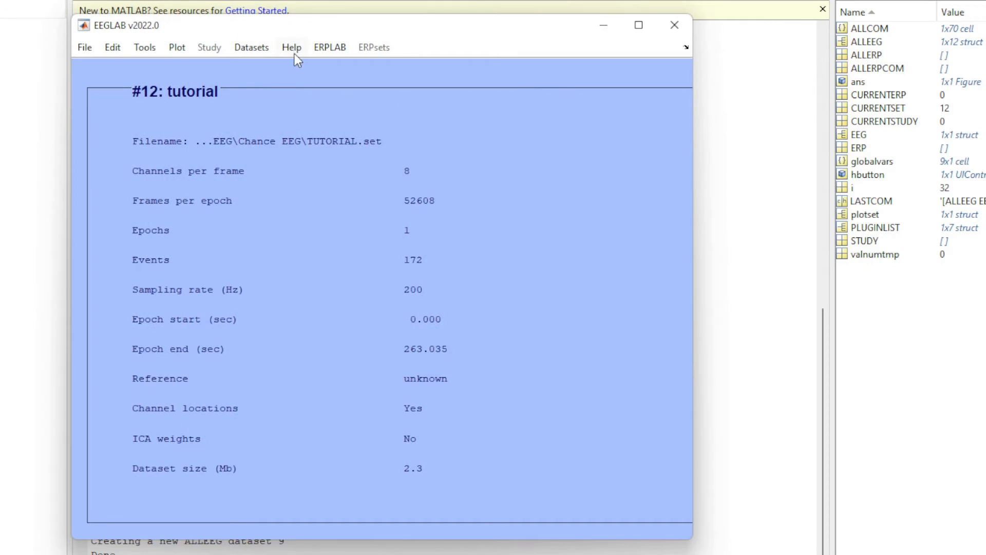
pyautogui.click(1, 205)
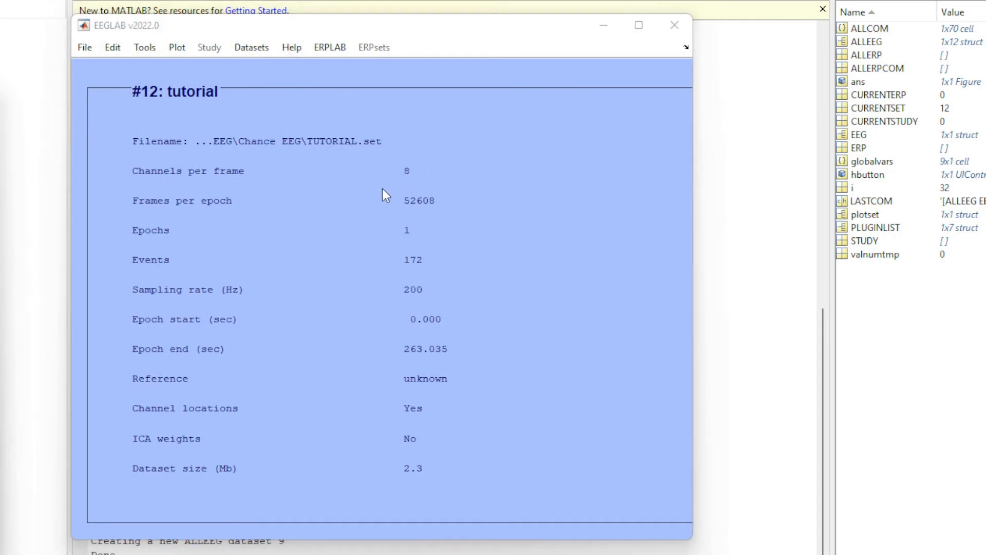
pyautogui.click(418, 182)
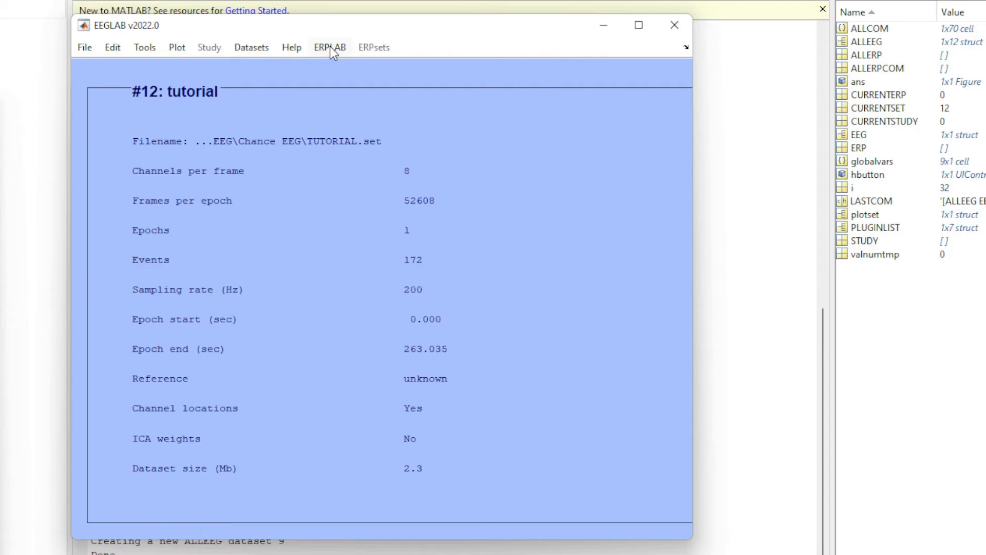
pyautogui.moveTo(334, 28); pyautogui.dragTo(334, 40)
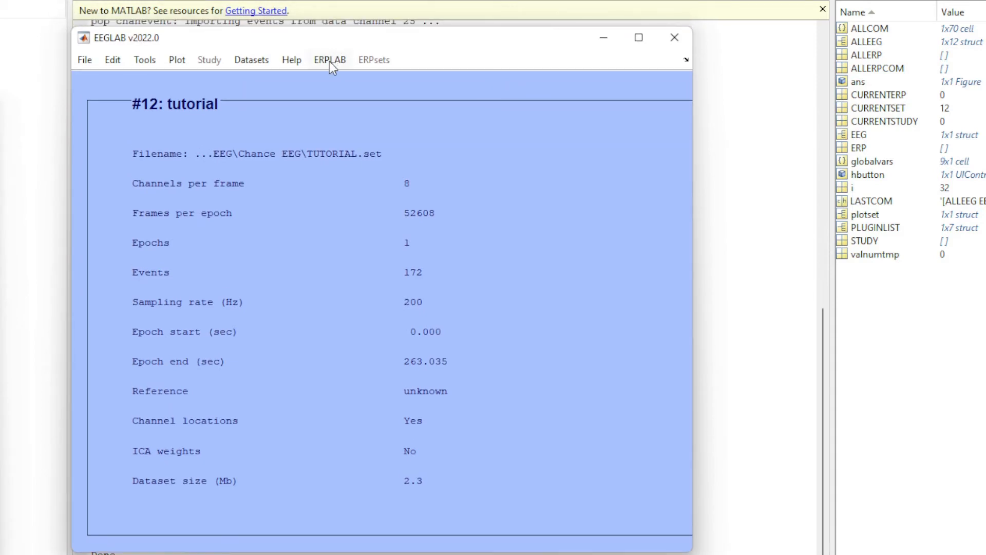
pyautogui.click(82, 60)
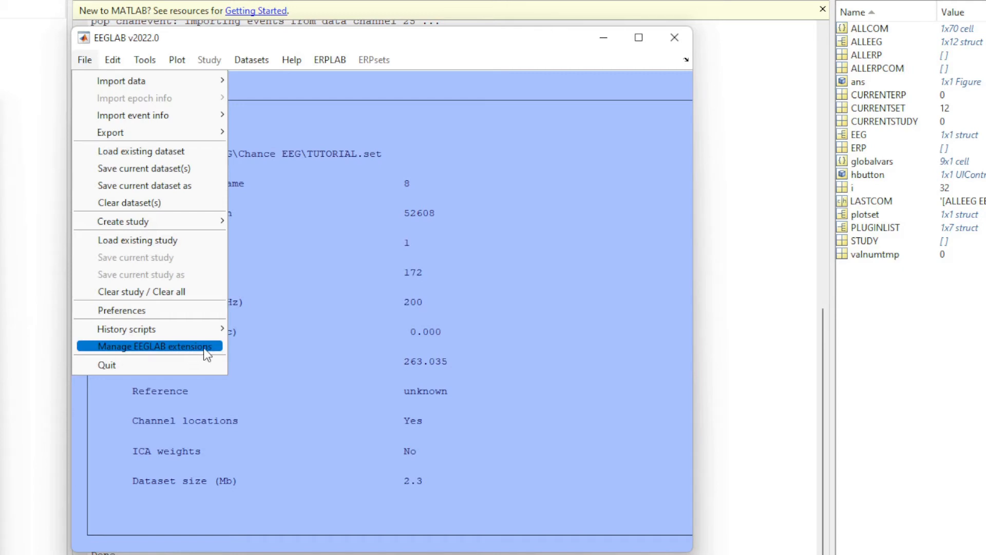
pyautogui.click(271, 189)
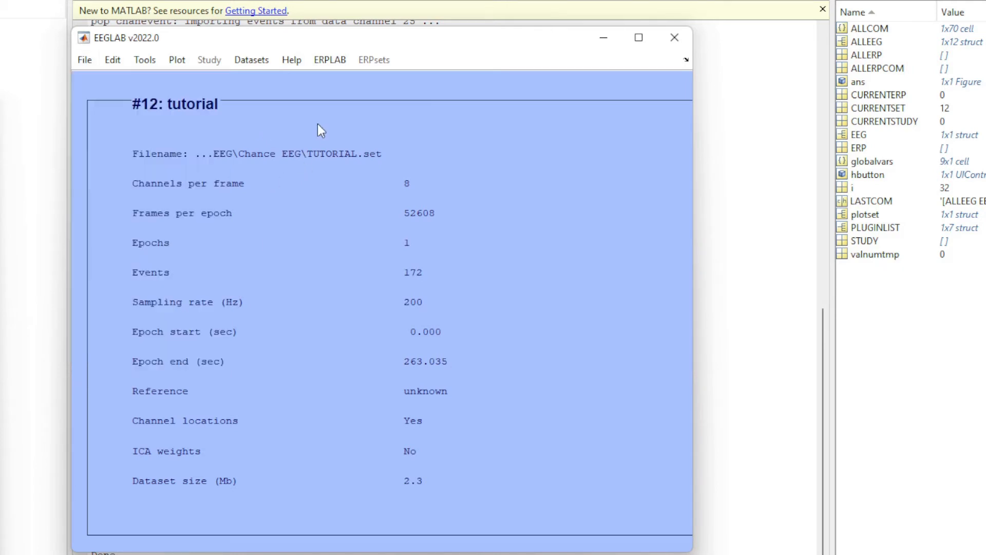
# Start creating an ERPLAB EEG EVENTLIST for the dataset, continue past the text-label warning, and bring the dialog into view.
pyautogui.click(333, 61)
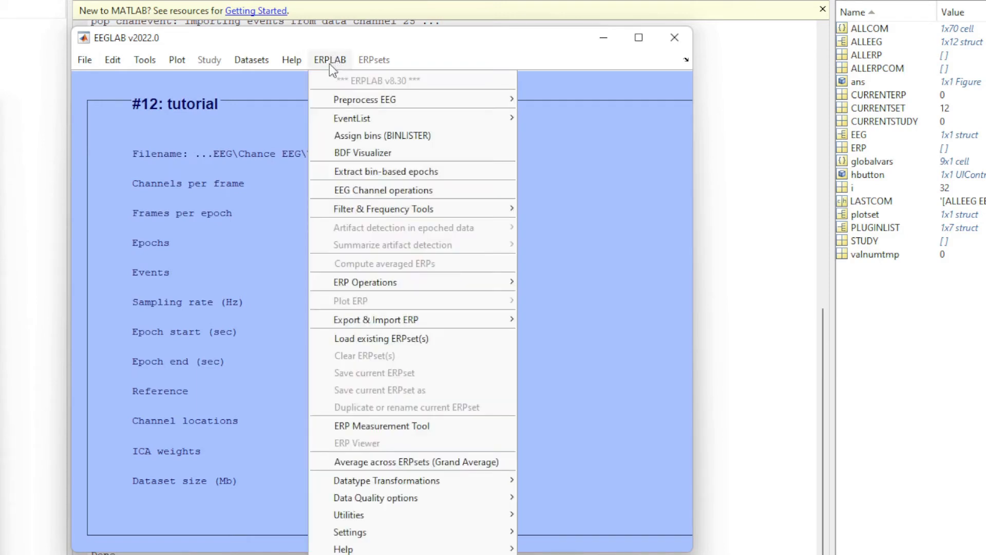
pyautogui.moveTo(465, 122)
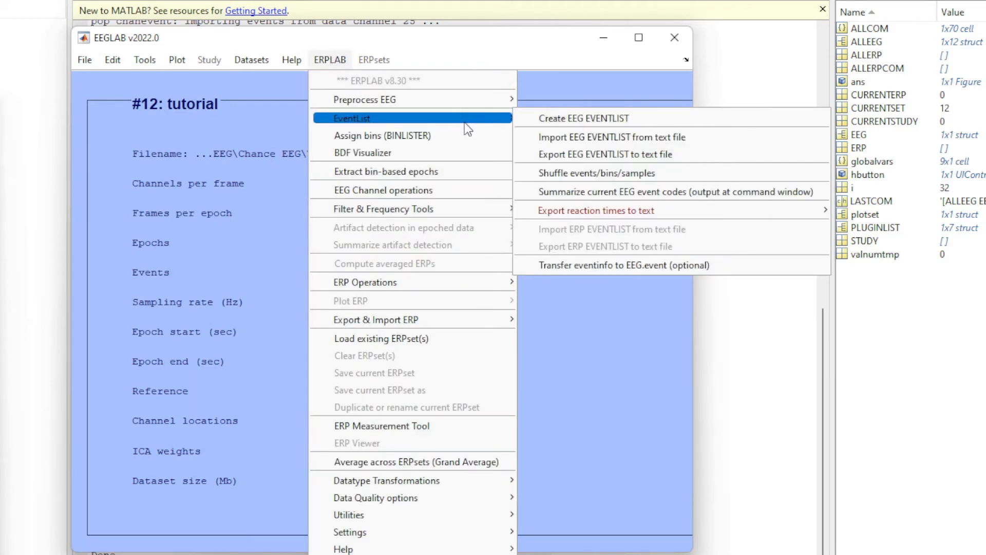
pyautogui.click(627, 121)
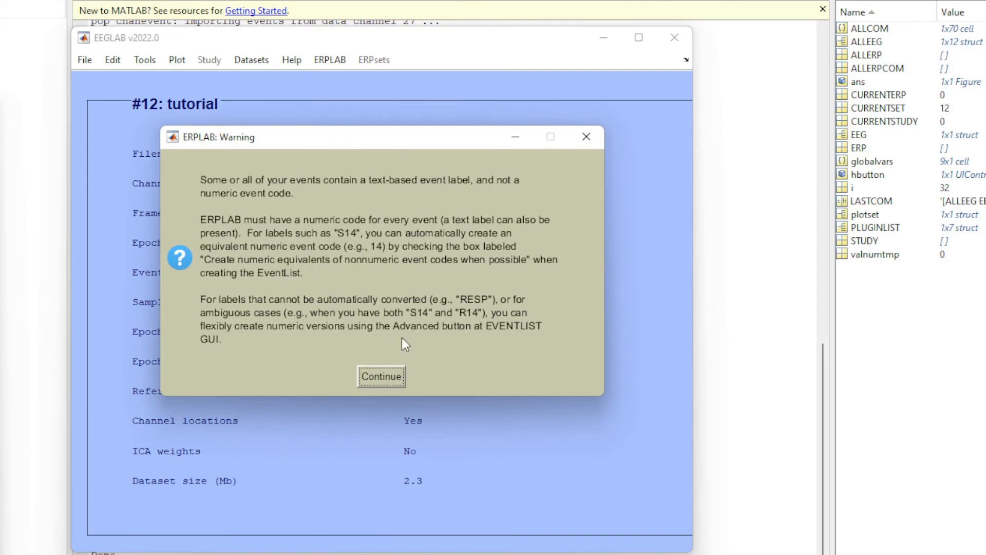
pyautogui.click(372, 375)
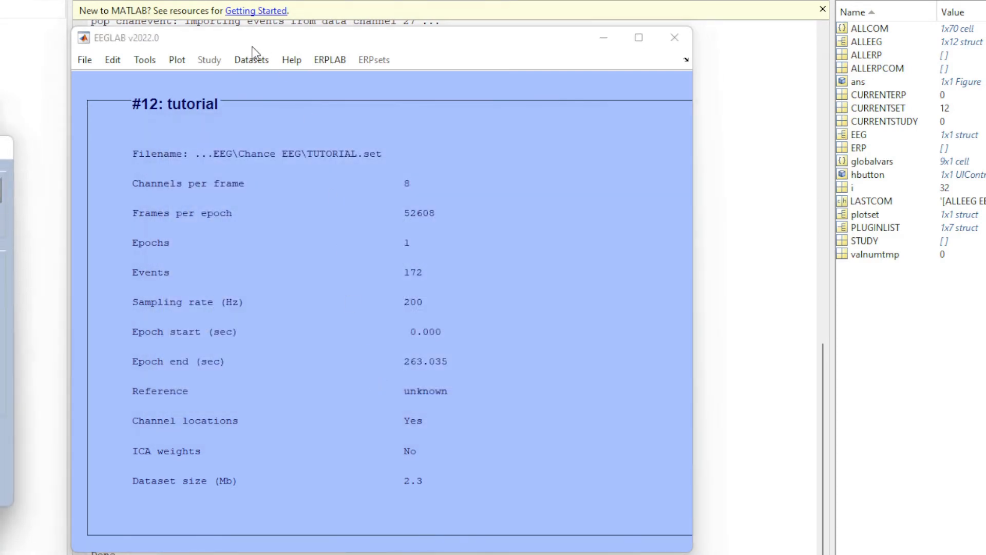
pyautogui.moveTo(483, 98); pyautogui.dragTo(471, 115)
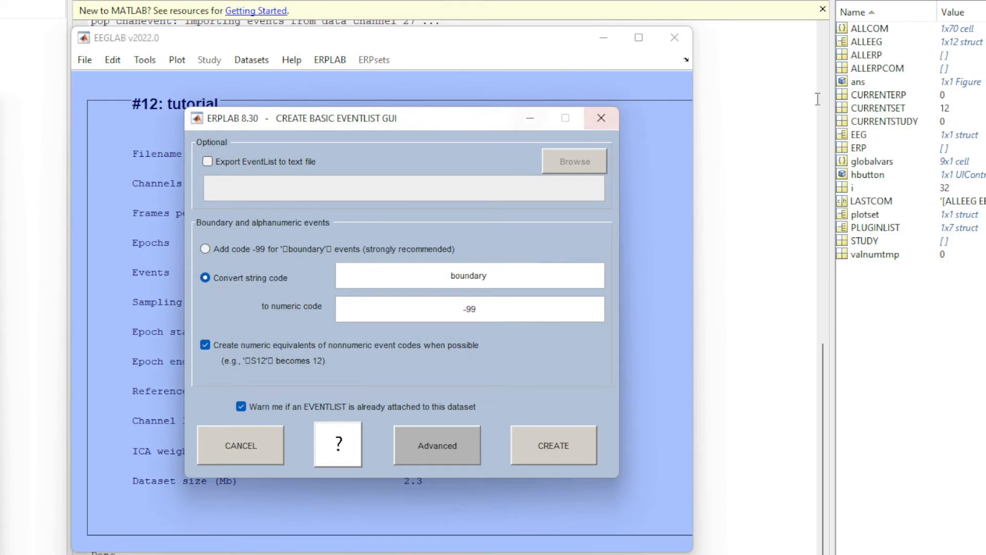
# Examine the event labels and their ending numbers in the Notepad++ notes, from leftRegularOnset1 to primeIncorrect8.
pyautogui.moveTo(985, 67); pyautogui.dragTo(385, 69)
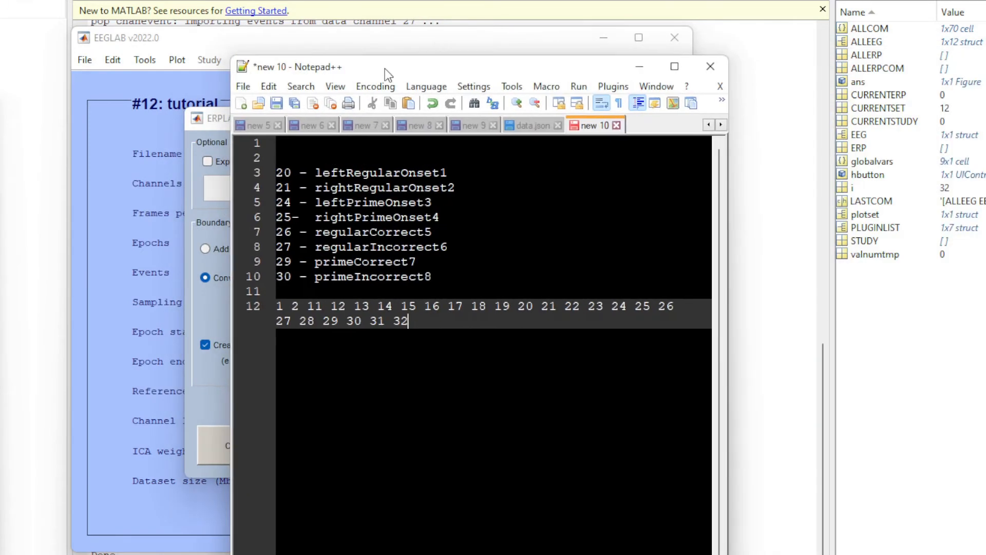
pyautogui.moveTo(440, 172); pyautogui.dragTo(319, 170)
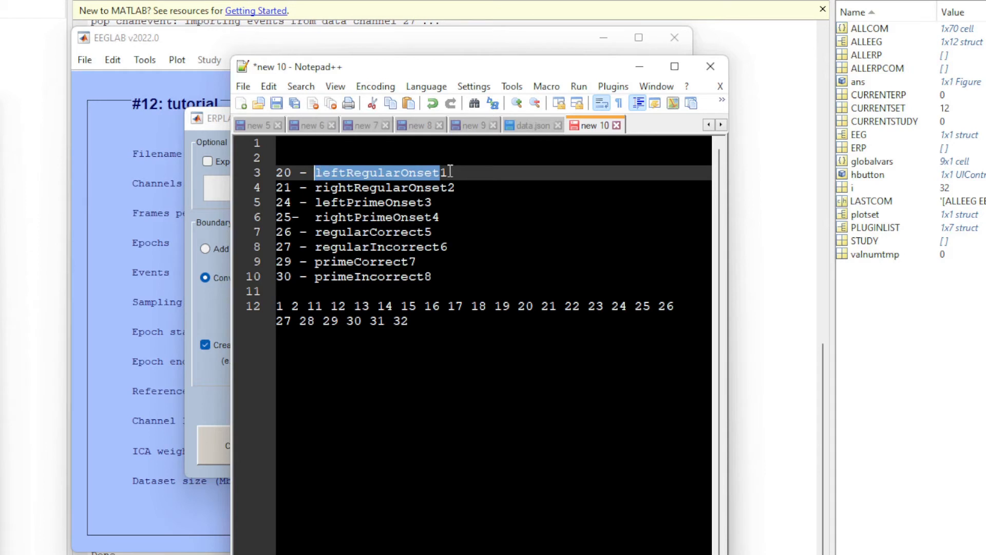
pyautogui.moveTo(450, 173); pyautogui.dragTo(423, 277)
pyautogui.click(431, 201)
pyautogui.click(439, 216)
pyautogui.click(452, 247)
pyautogui.click(425, 262)
pyautogui.click(436, 276)
pyautogui.click(472, 215)
pyautogui.moveTo(316, 169); pyautogui.dragTo(439, 166)
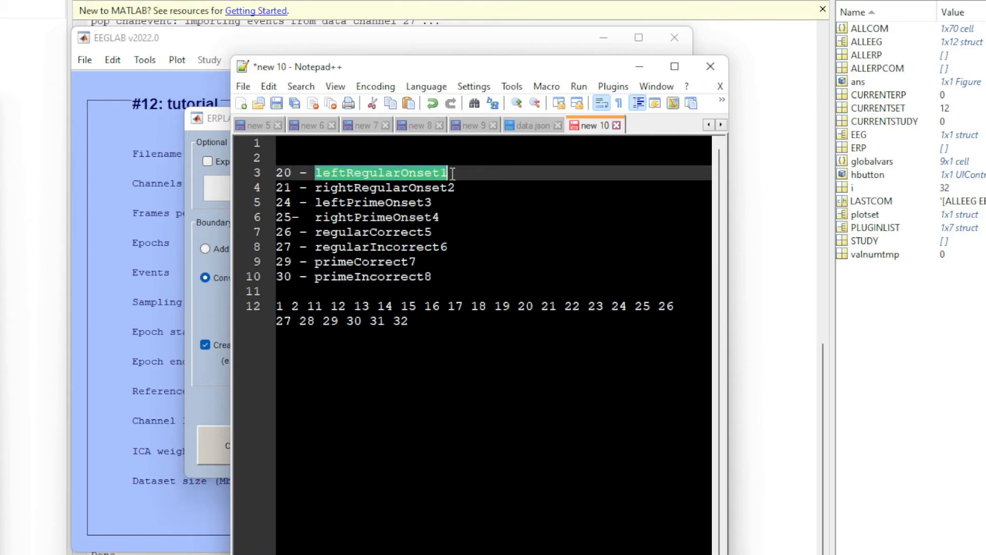
pyautogui.click(455, 278)
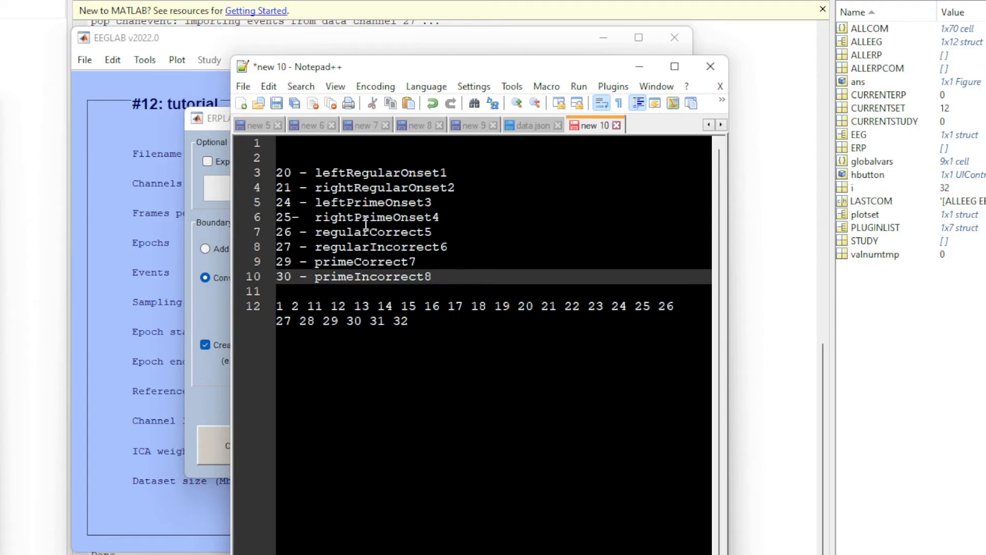
pyautogui.moveTo(395, 65); pyautogui.dragTo(972, 100)
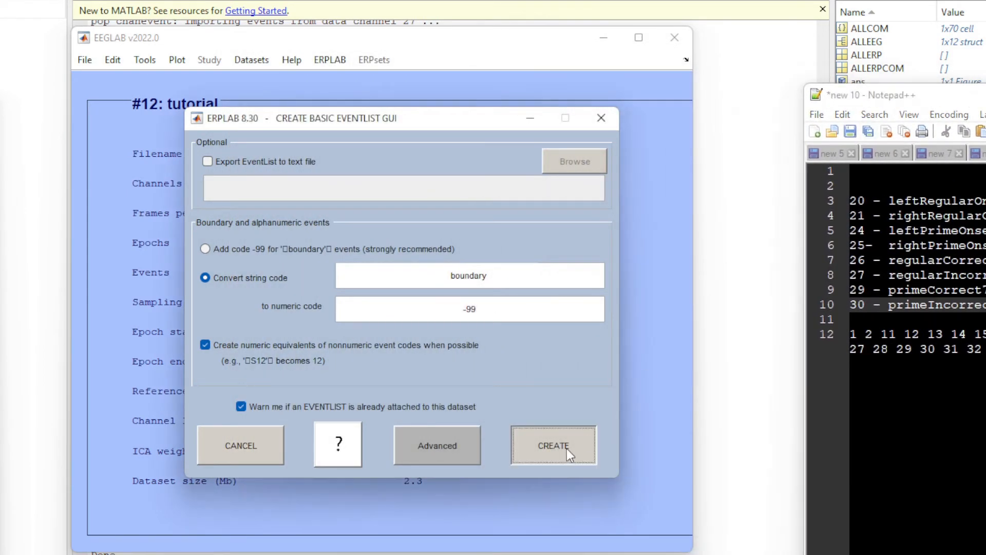
# Create the event list with boundary converted to -99 and numeric code equivalents, and store it as new dataset tutorial_elist.
pyautogui.click(566, 449)
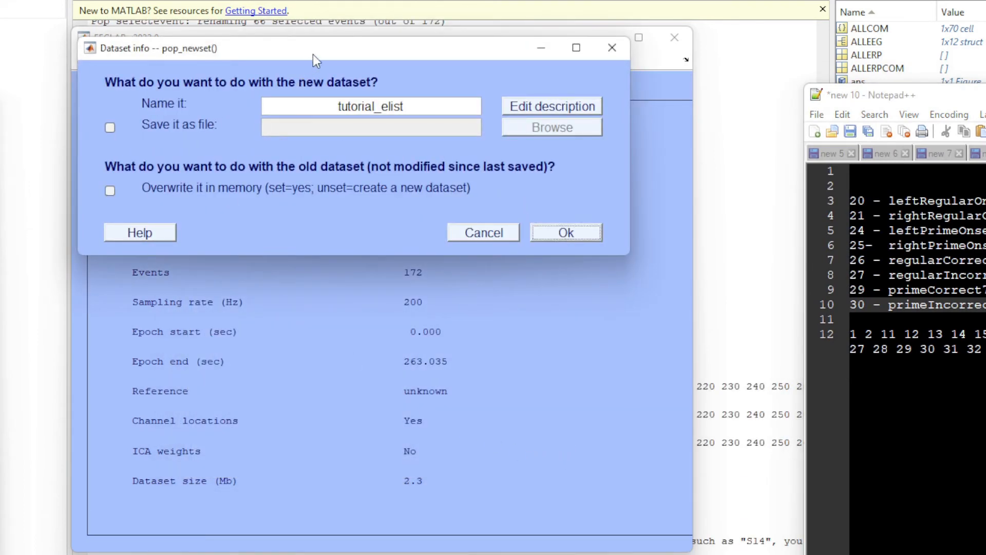
pyautogui.moveTo(313, 54); pyautogui.dragTo(296, 104)
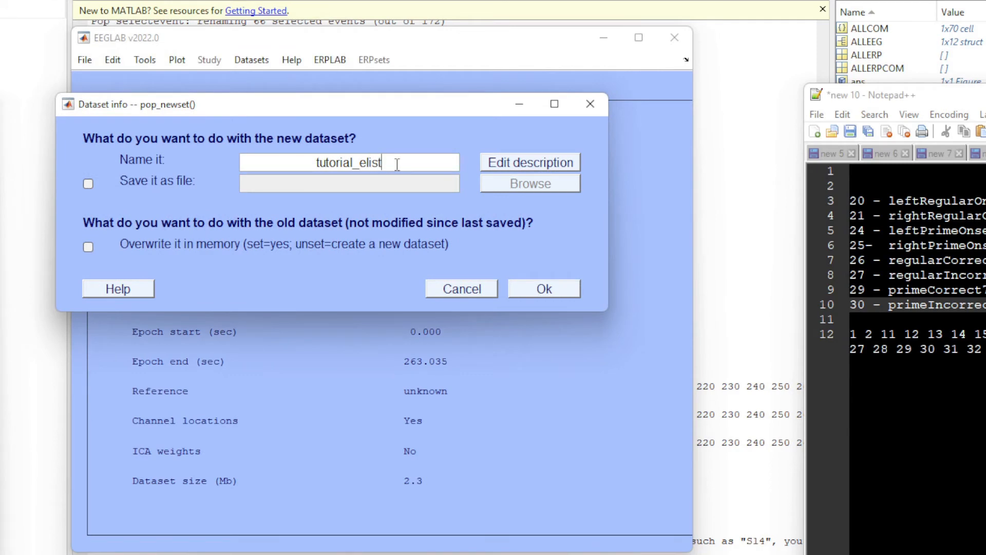
pyautogui.click(524, 288)
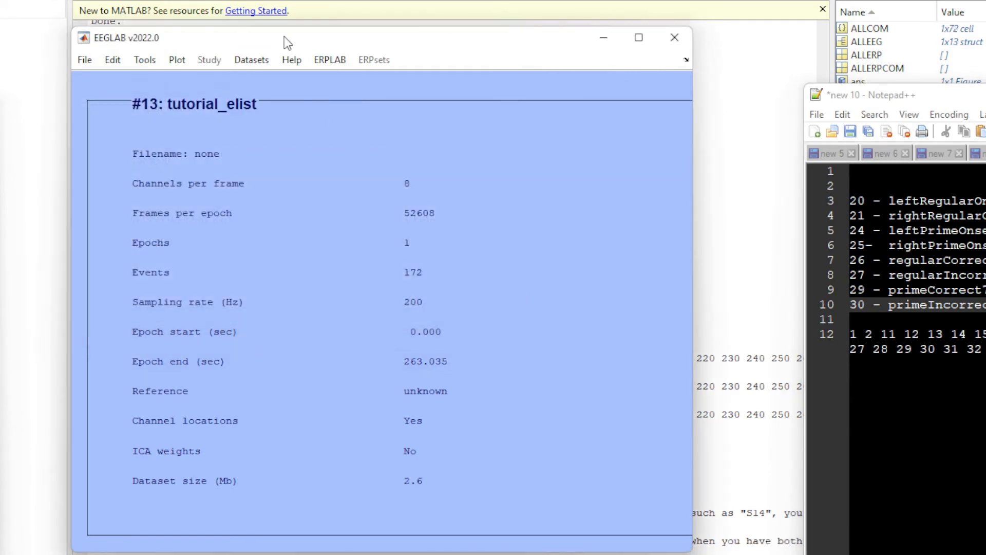
# Move the EEGLAB window aside and clear the MATLAB Command Window.
pyautogui.click(322, 63)
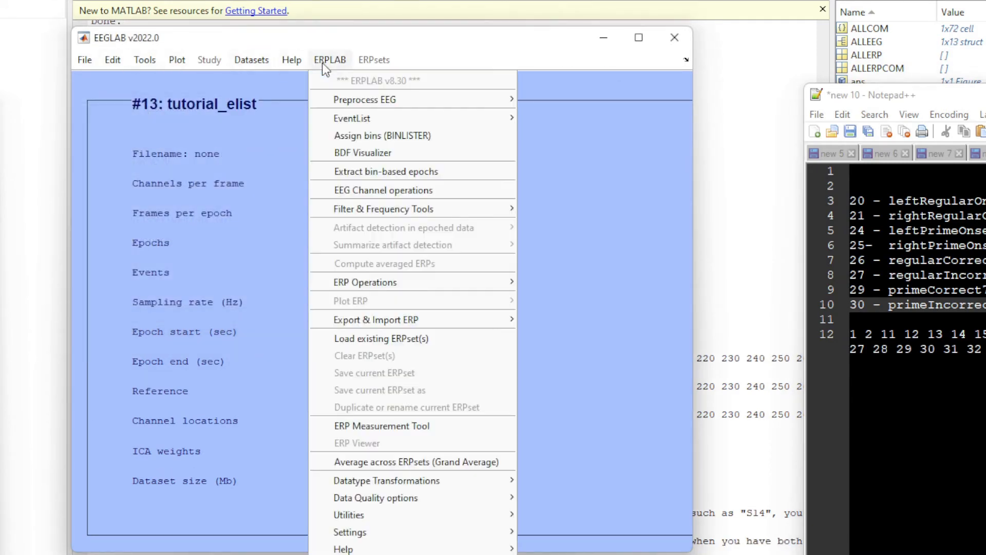
pyautogui.moveTo(381, 118)
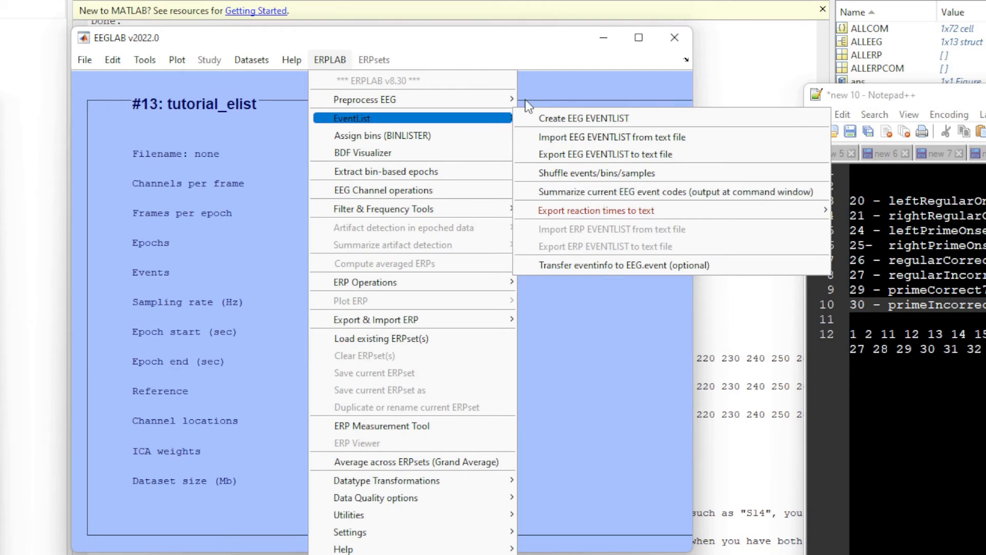
pyautogui.click(484, 40)
pyautogui.moveTo(539, 36); pyautogui.dragTo(985, 88)
pyautogui.rightClick(405, 174)
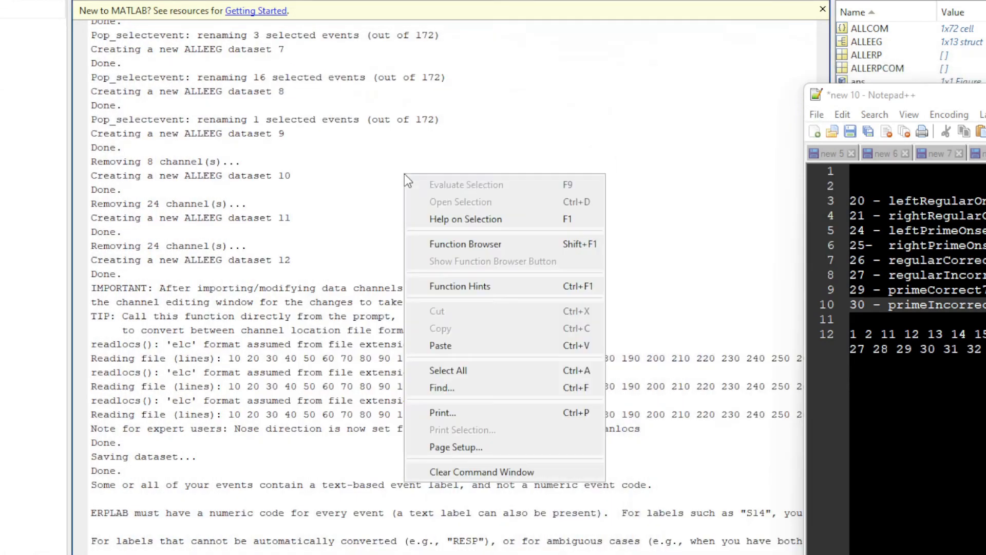
pyautogui.click(482, 472)
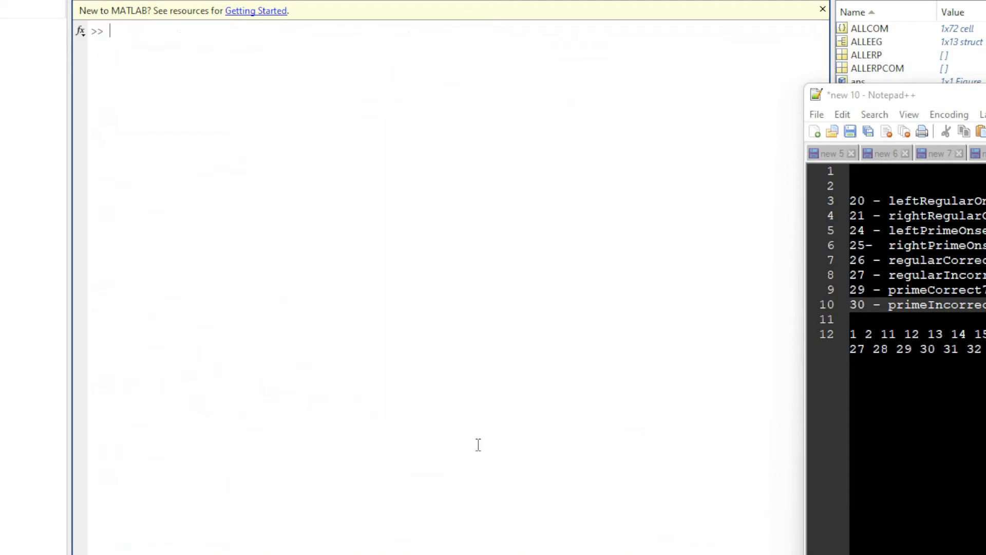
# Summarize the current EEG event codes of tutorial_elist in the command window and compare the event types with the Notepad++ labels.
pyautogui.moveTo(926, 97); pyautogui.dragTo(584, 240)
pyautogui.moveTo(985, 89); pyautogui.dragTo(549, 56)
pyautogui.moveTo(354, 52); pyautogui.dragTo(280, 68)
pyautogui.click(282, 90)
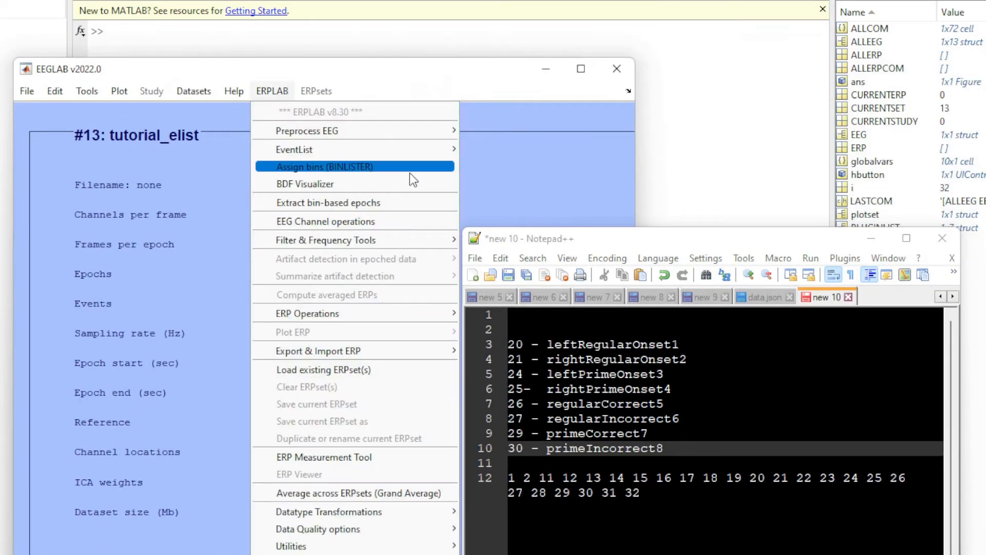
pyautogui.moveTo(428, 155)
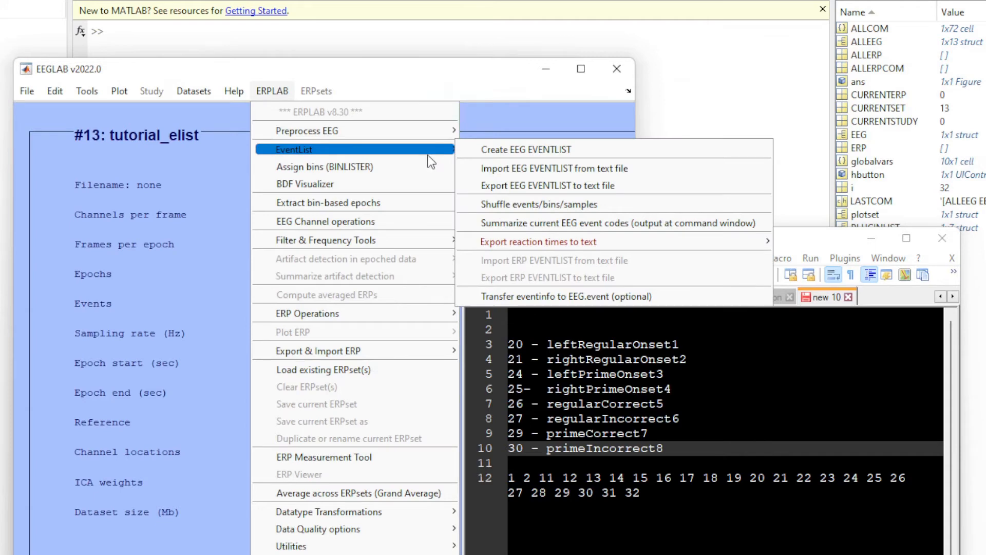
pyautogui.click(533, 228)
pyautogui.moveTo(293, 80); pyautogui.dragTo(270, 350)
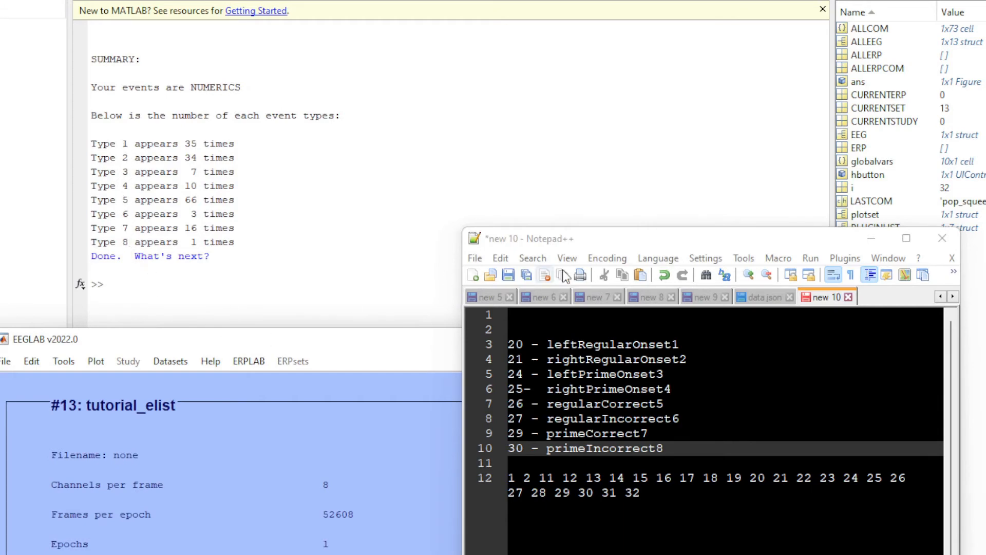
pyautogui.moveTo(580, 242); pyautogui.dragTo(391, 57)
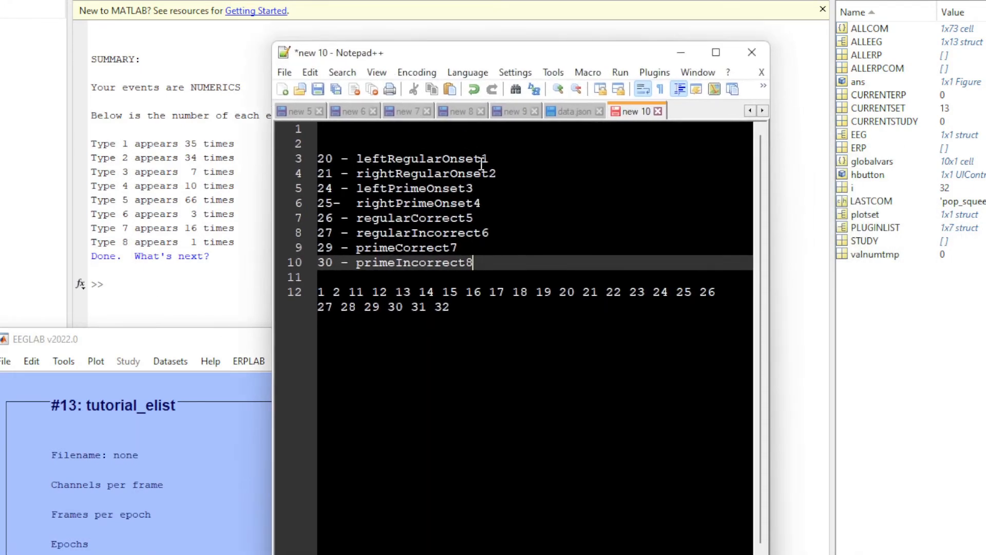
pyautogui.moveTo(482, 161); pyautogui.dragTo(351, 151)
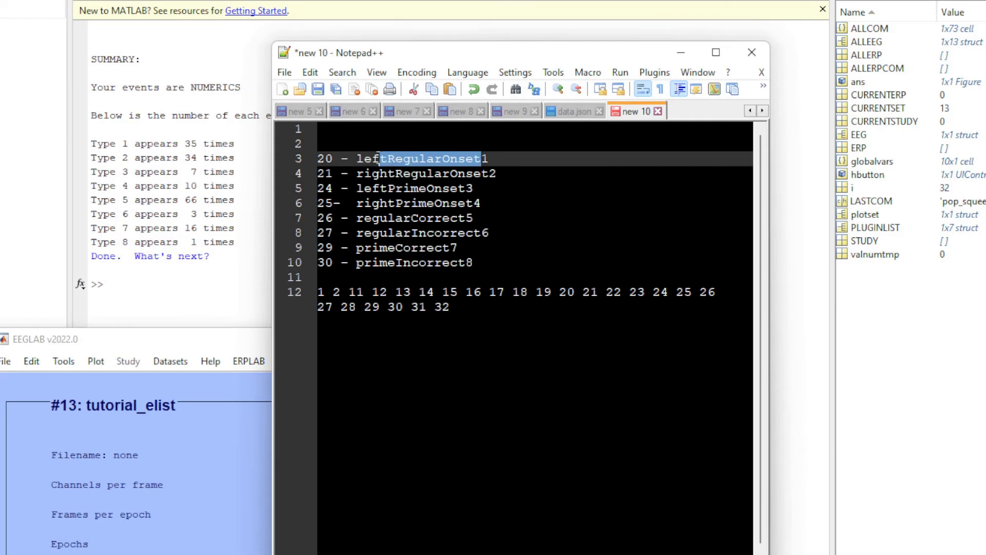
pyautogui.doubleClick(360, 157)
pyautogui.moveTo(415, 57); pyautogui.dragTo(951, 90)
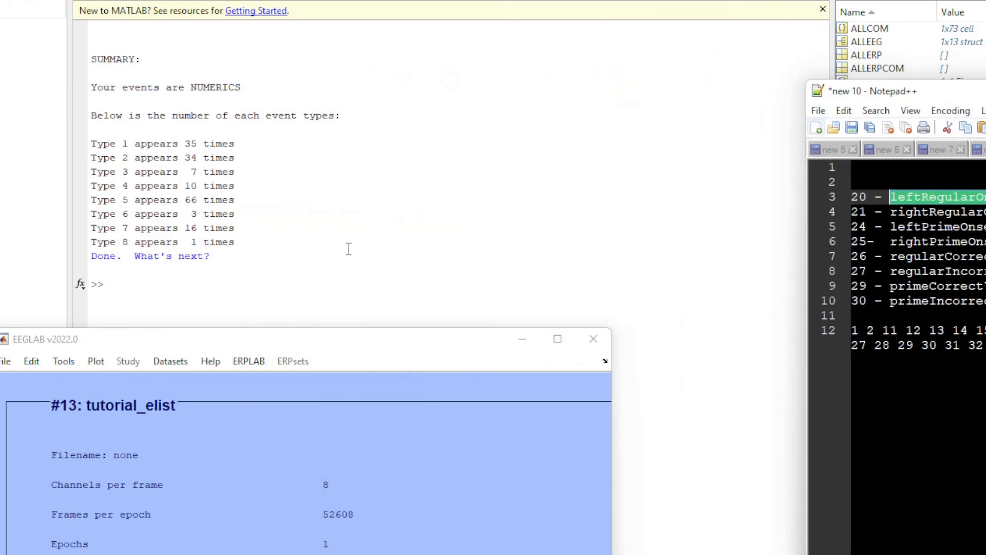
# Open ERPLAB's Assign bins (BINLISTER) dialog for tutorial_elist, bring it fully into view, and check the bin descriptor file path.
pyautogui.moveTo(278, 343); pyautogui.dragTo(412, 46)
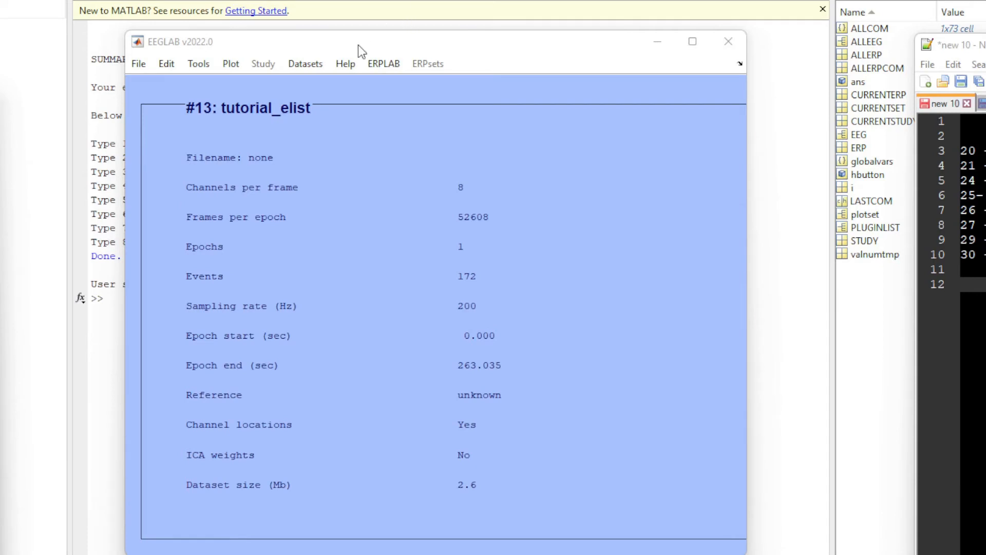
pyautogui.moveTo(359, 45); pyautogui.dragTo(332, 25)
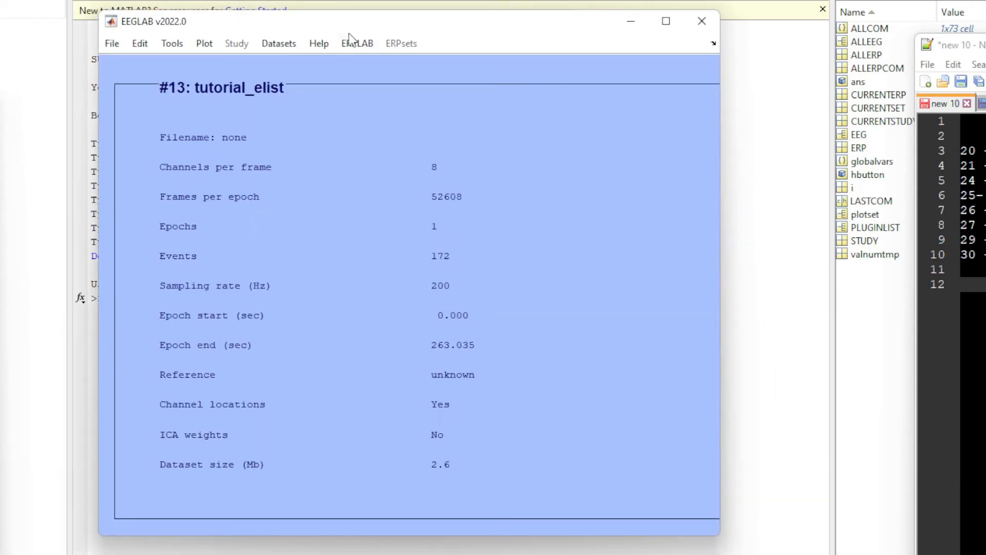
pyautogui.click(358, 46)
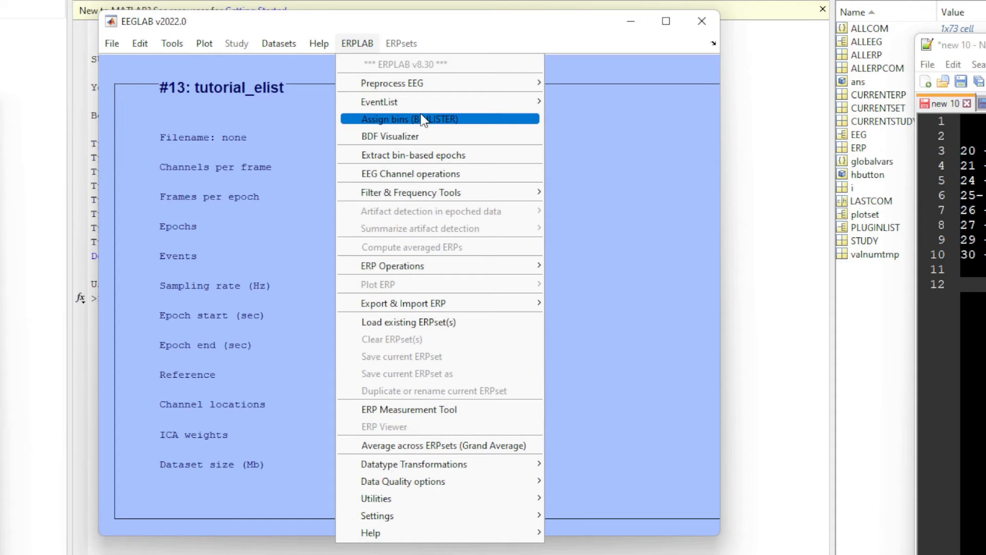
pyautogui.moveTo(985, 47); pyautogui.dragTo(824, 49)
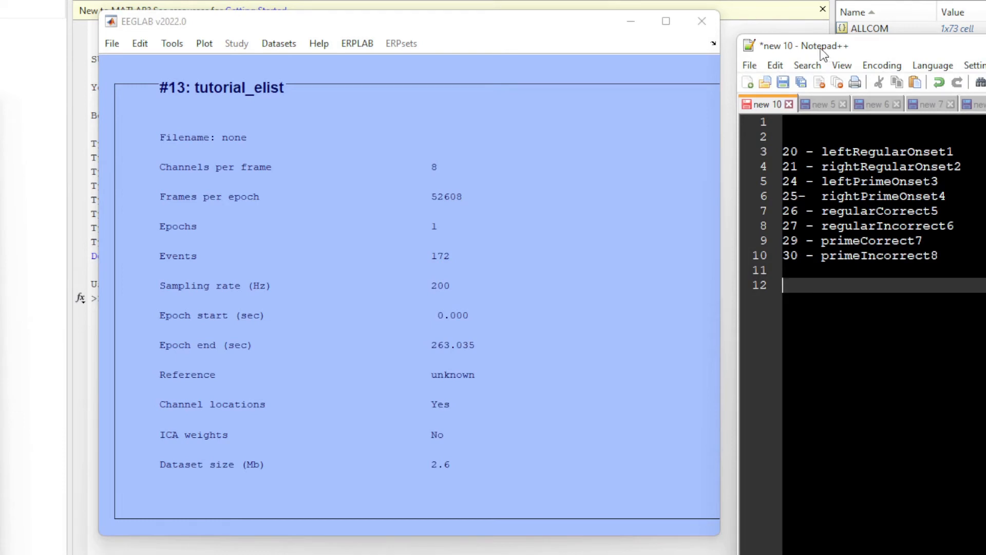
pyautogui.click(360, 44)
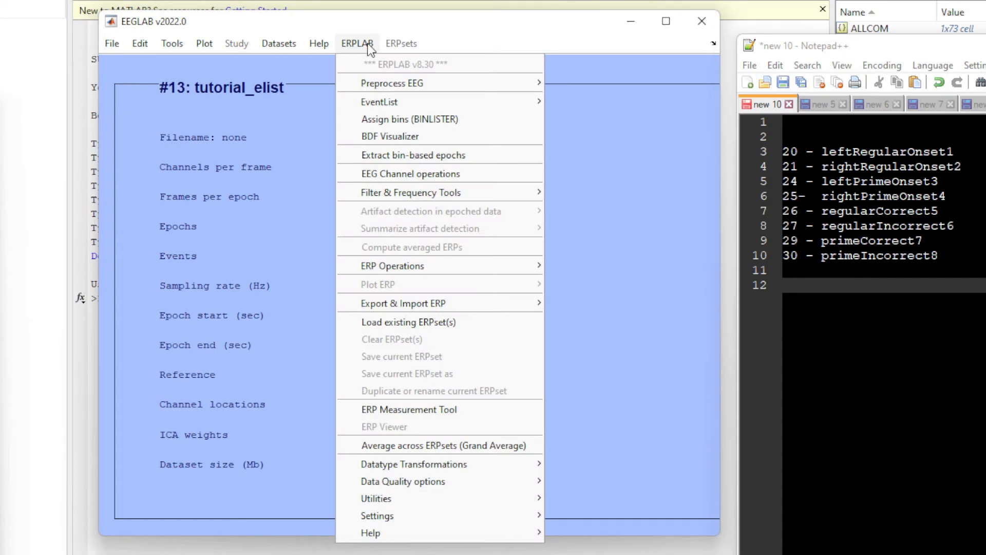
pyautogui.click(411, 120)
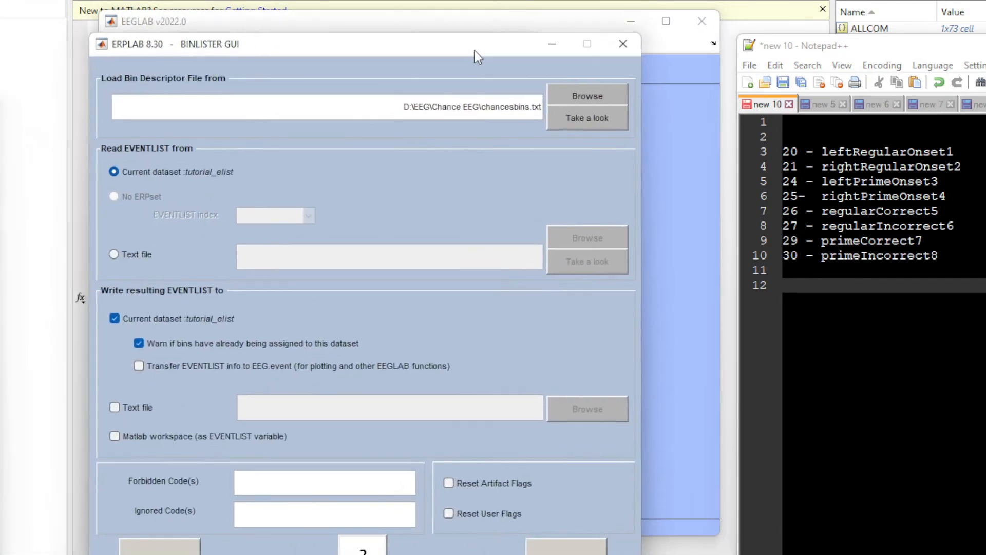
pyautogui.moveTo(474, 50); pyautogui.dragTo(510, 4)
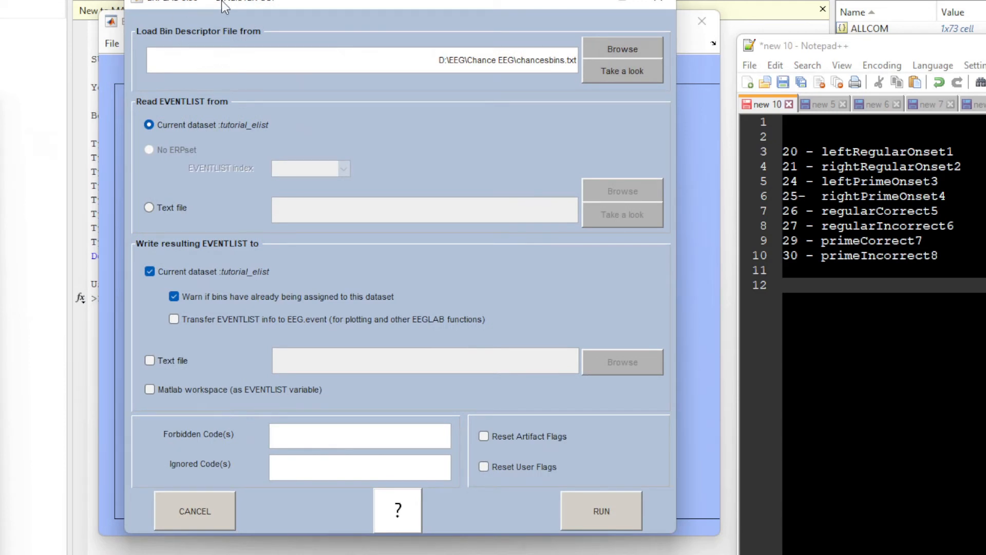
pyautogui.moveTo(263, 1); pyautogui.dragTo(263, 12)
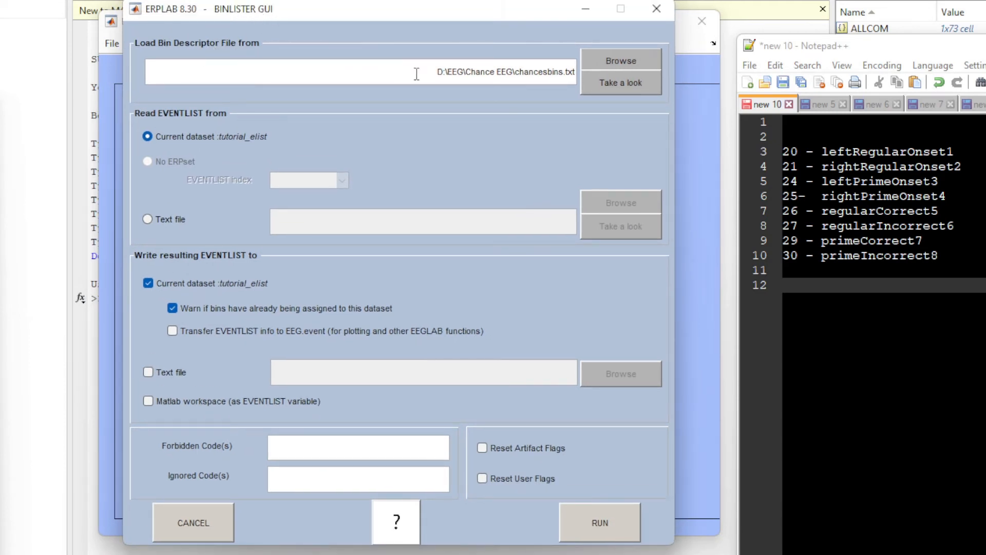
pyautogui.moveTo(438, 73); pyautogui.dragTo(583, 72)
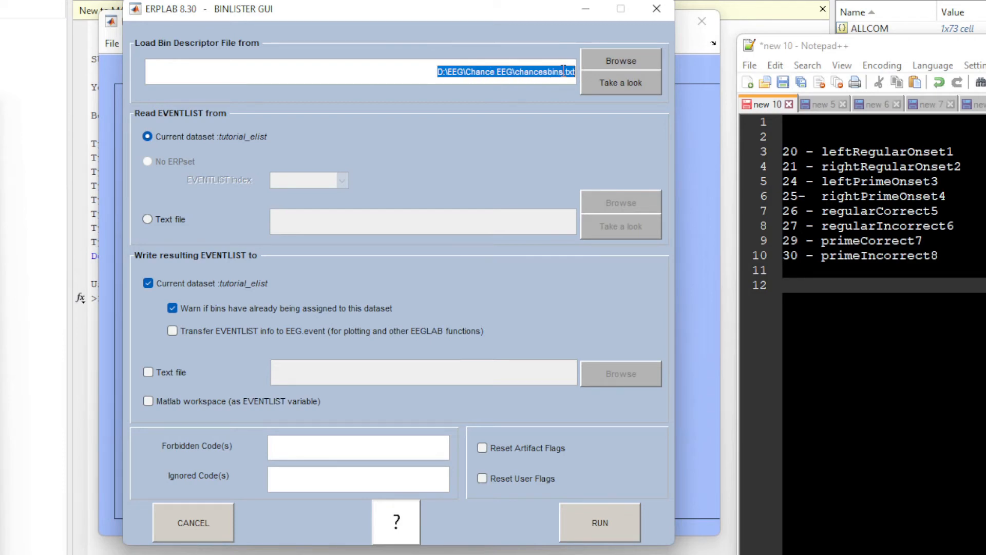
pyautogui.click(565, 72)
# Switch to Notepad++ and examine the bin definitions in chancesbins.txt, especially the two bracketed code groups of the RightRegular bin.
pyautogui.moveTo(854, 53); pyautogui.dragTo(285, 0)
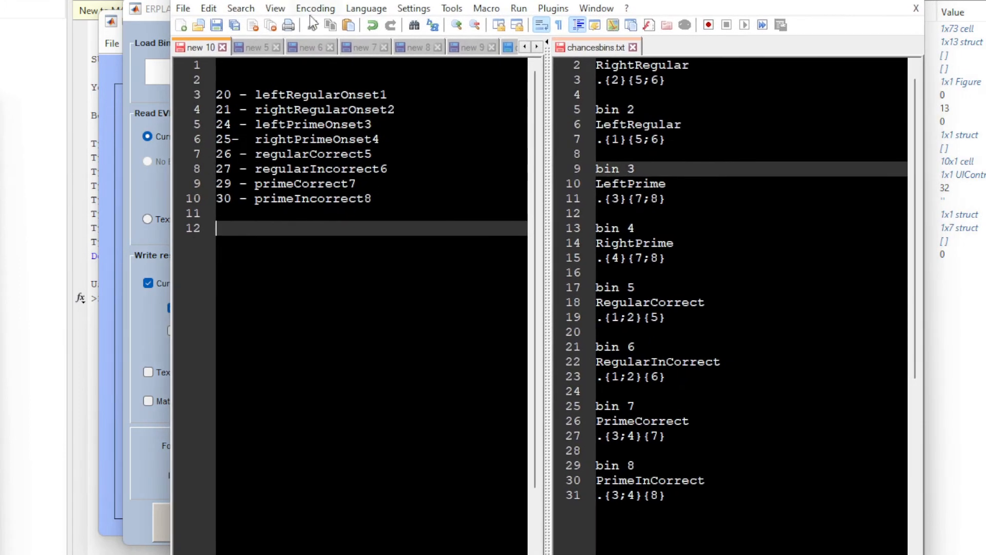
pyautogui.moveTo(697, 494); pyautogui.dragTo(574, 74)
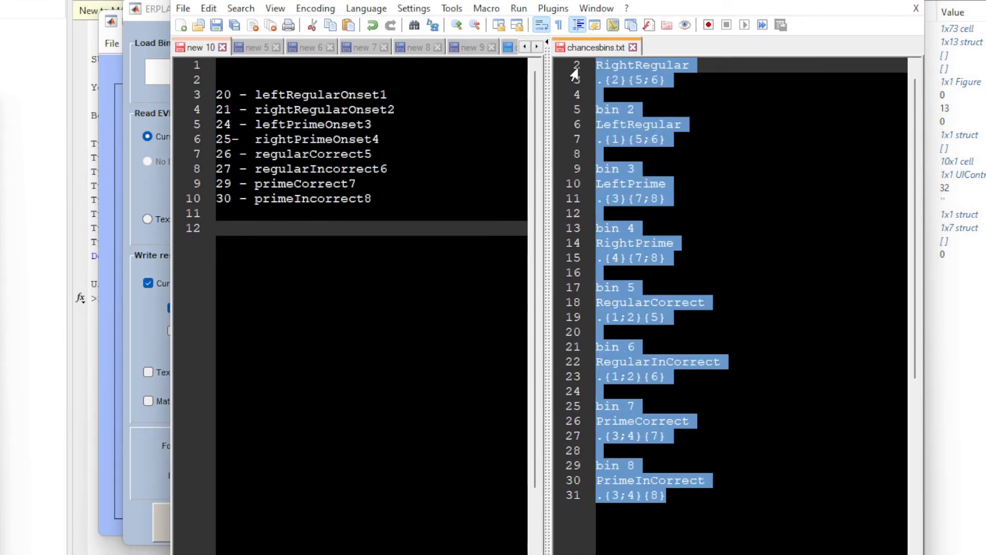
pyautogui.click(738, 154)
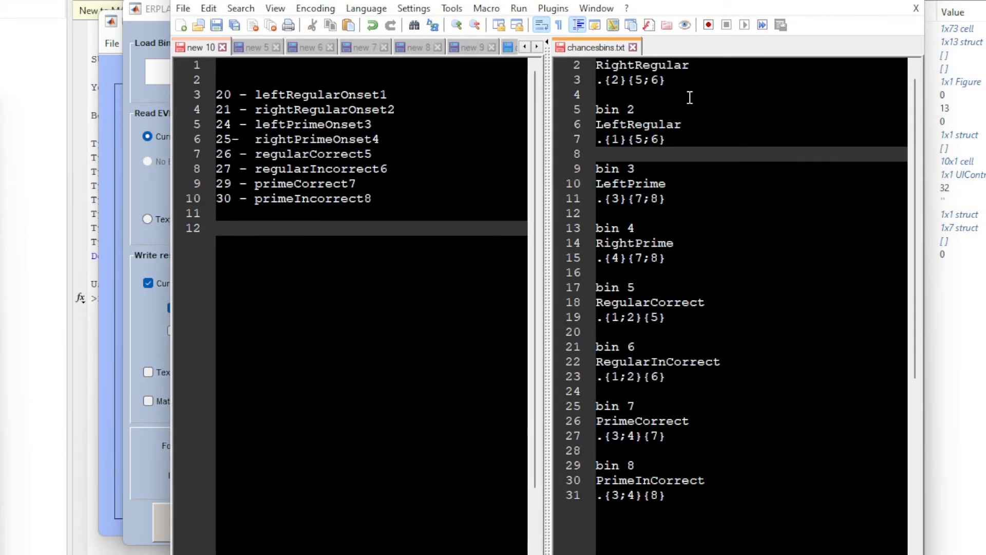
pyautogui.click(690, 95)
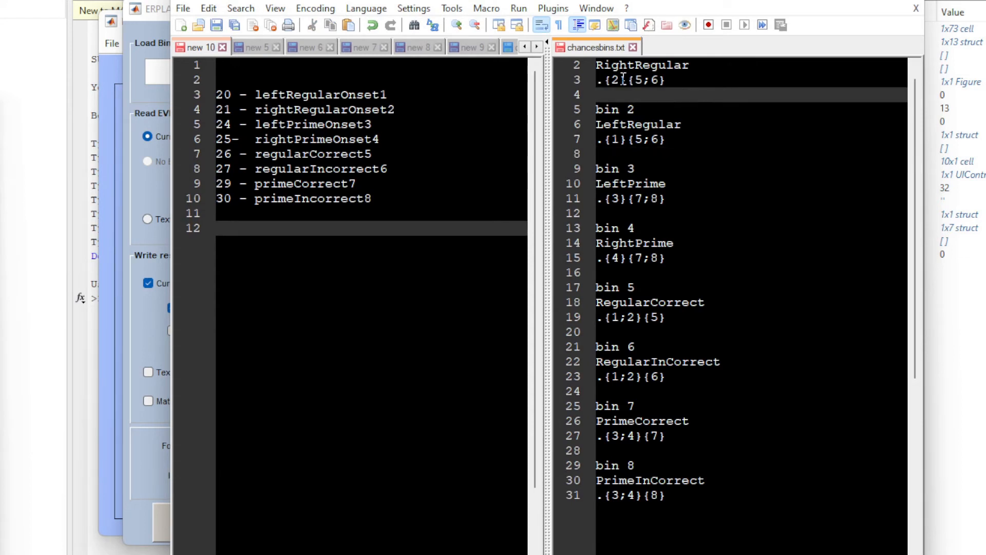
pyautogui.moveTo(612, 79); pyautogui.dragTo(605, 79)
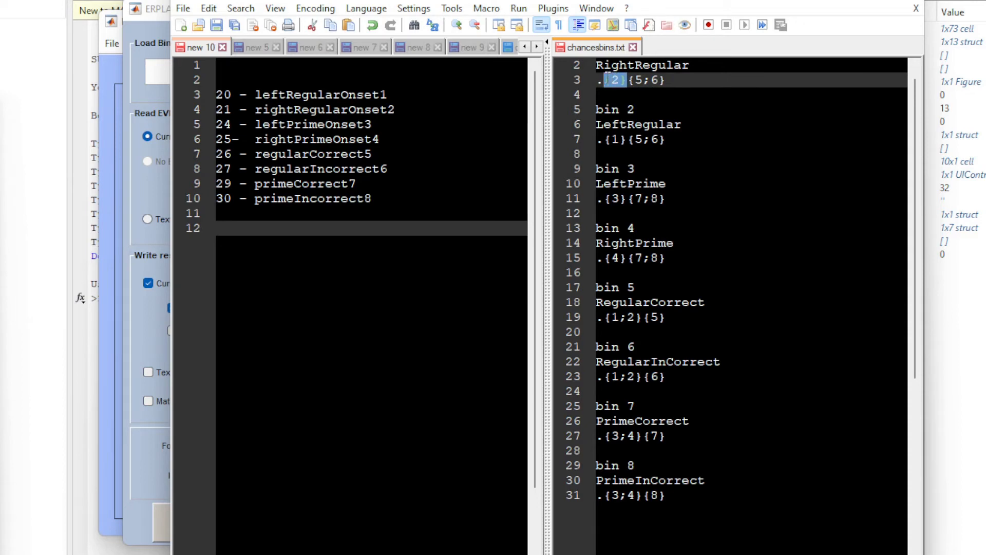
pyautogui.moveTo(667, 80); pyautogui.dragTo(631, 82)
pyautogui.click(683, 93)
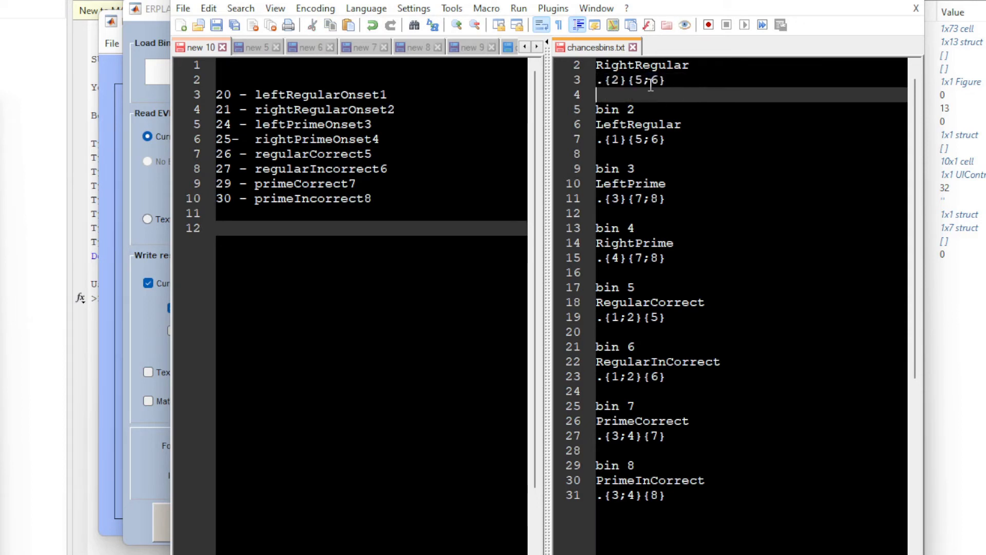
pyautogui.click(643, 81)
# Go through the ending numbers of the event labels in the notes, from leftRegularOnset1 to primeIncorrect8.
pyautogui.moveTo(393, 95); pyautogui.dragTo(384, 93)
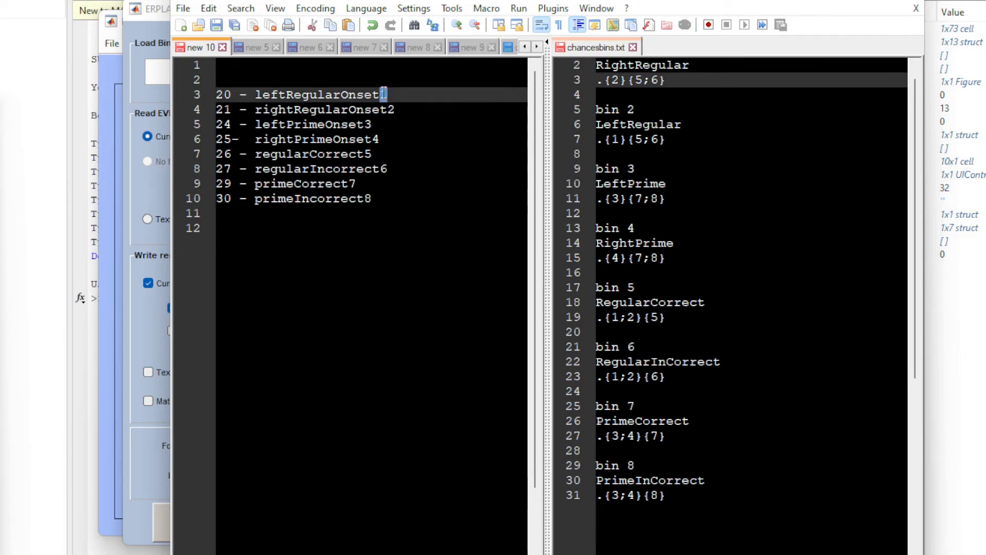
pyautogui.click(408, 110)
pyautogui.click(397, 124)
pyautogui.click(398, 139)
pyautogui.click(398, 154)
pyautogui.click(394, 169)
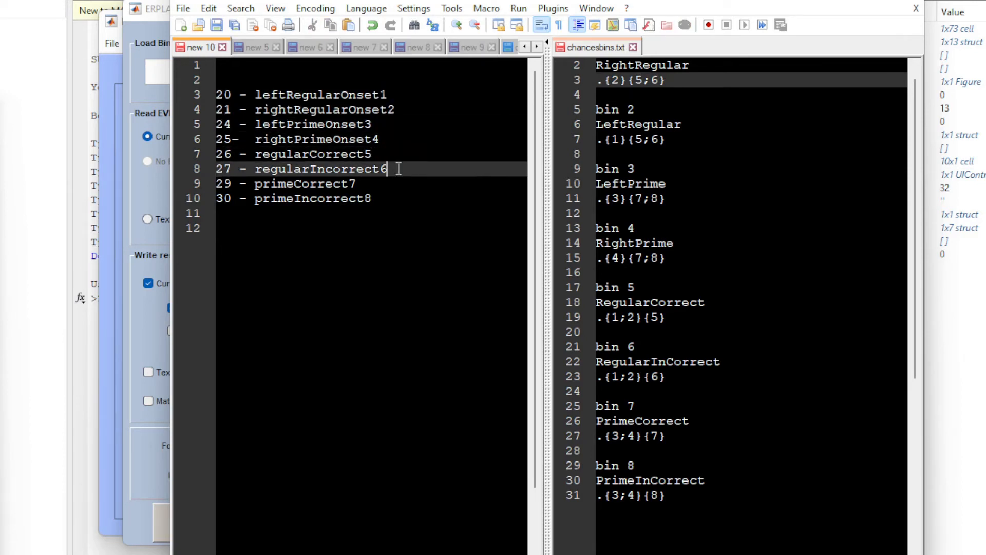
pyautogui.click(392, 184)
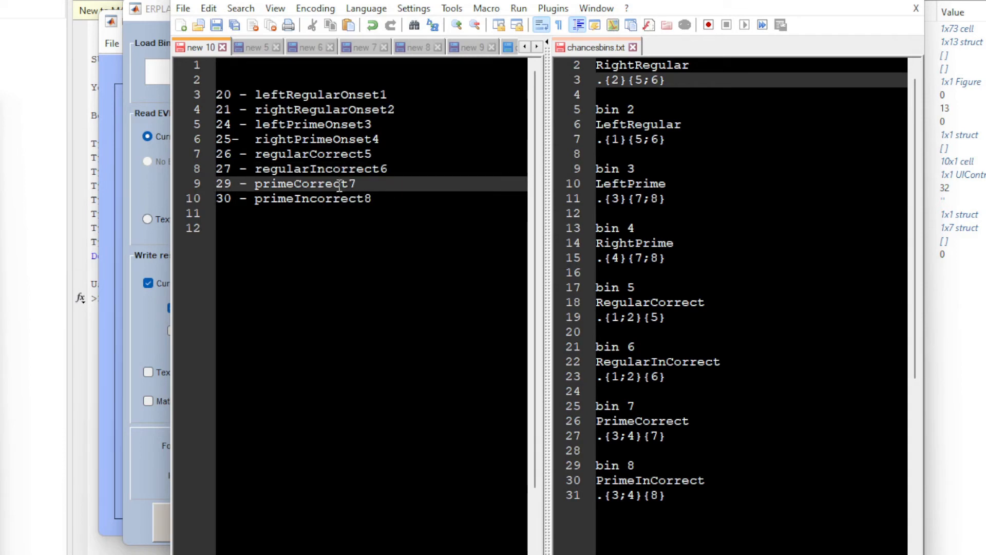
pyautogui.click(392, 198)
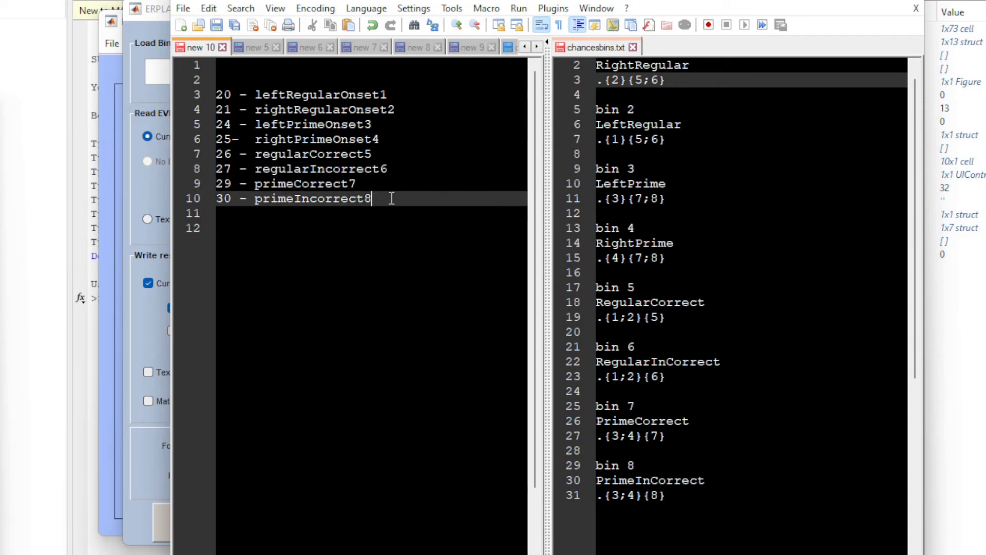
# Compare the RightRegular bin definition .{2}{5;6} in chancesbins.txt with the event labels in the notes.
pyautogui.moveTo(610, 0); pyautogui.dragTo(601, 2)
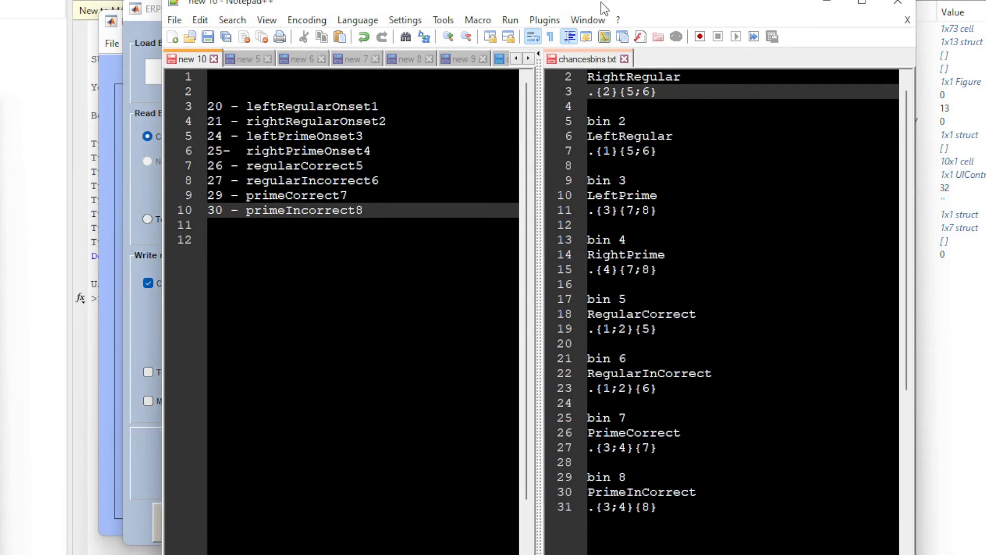
pyautogui.doubleClick(607, 92)
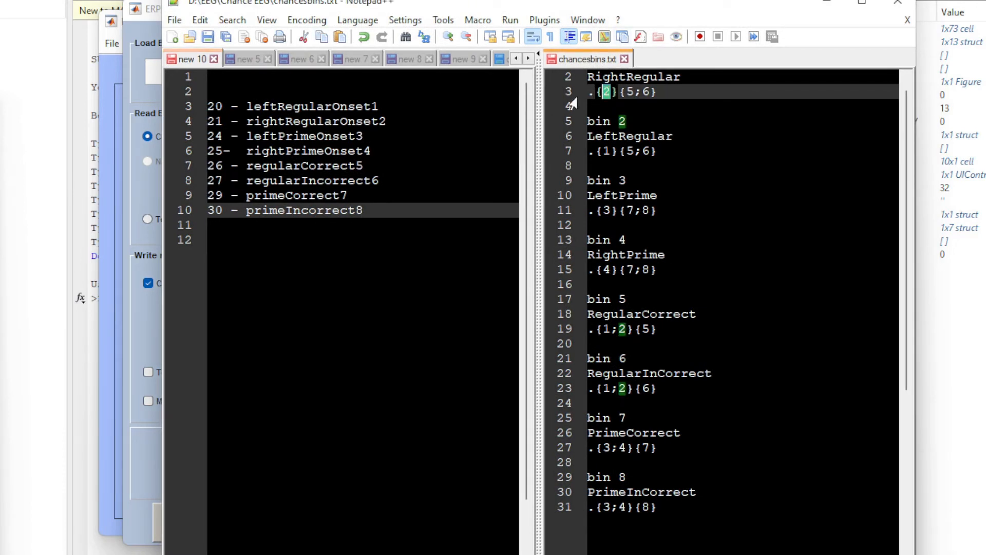
pyautogui.doubleClick(679, 76)
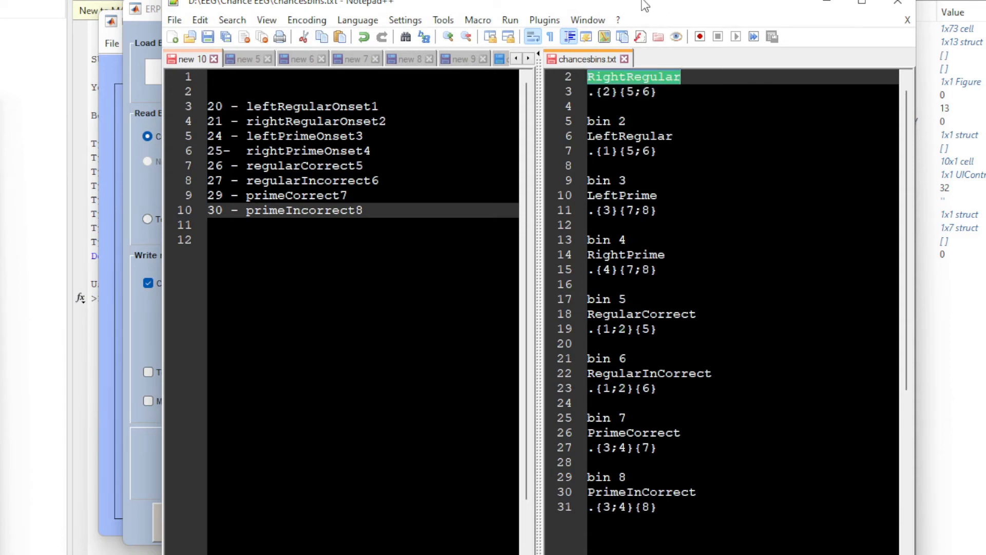
pyautogui.moveTo(646, 9); pyautogui.dragTo(625, 0)
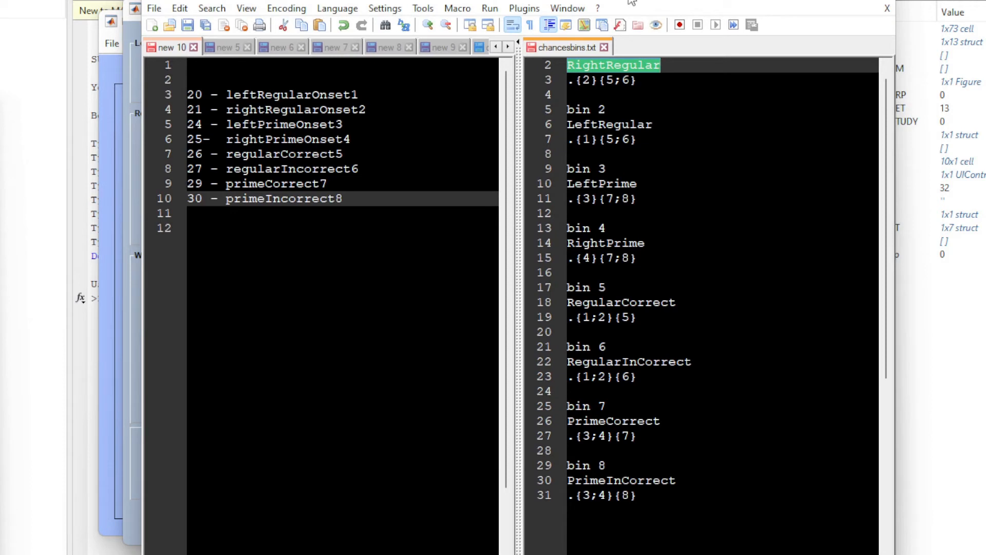
pyautogui.moveTo(632, 1); pyautogui.dragTo(642, 3)
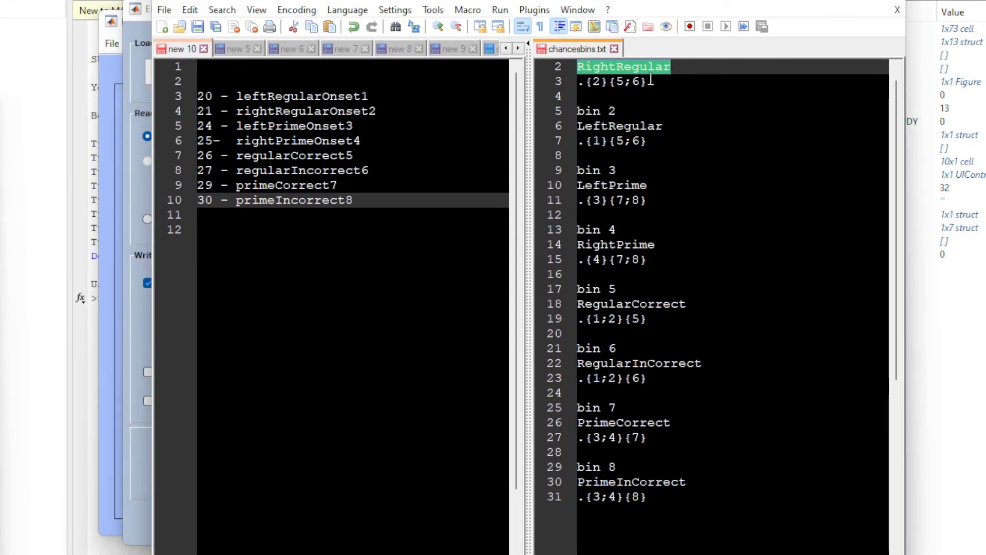
pyautogui.click(681, 82)
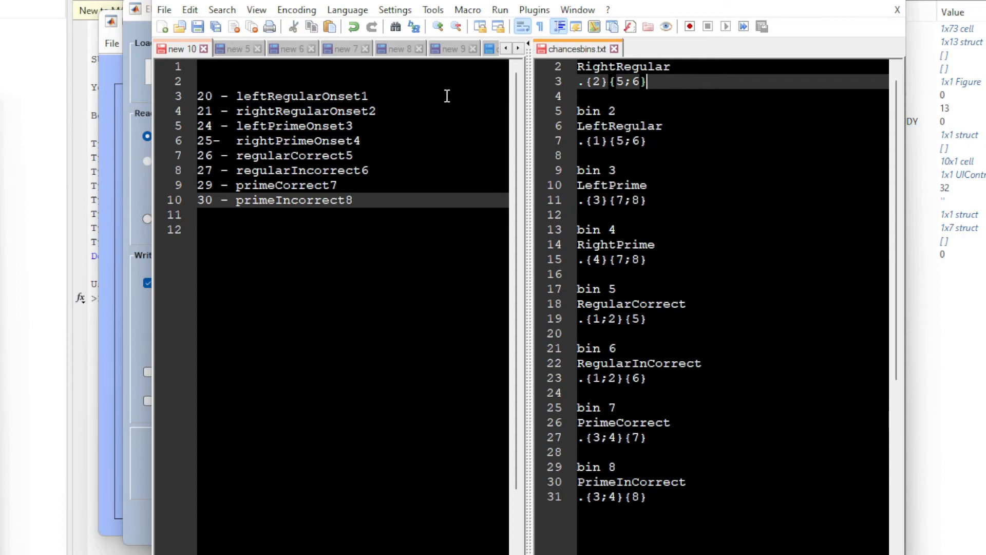
# Match the RightRegular bin's code 2 to rightRegularOnset2 and its codes 5 and 6 to regularCorrect5 and regularIncorrect6 in the notes.
pyautogui.moveTo(377, 111); pyautogui.dragTo(369, 111)
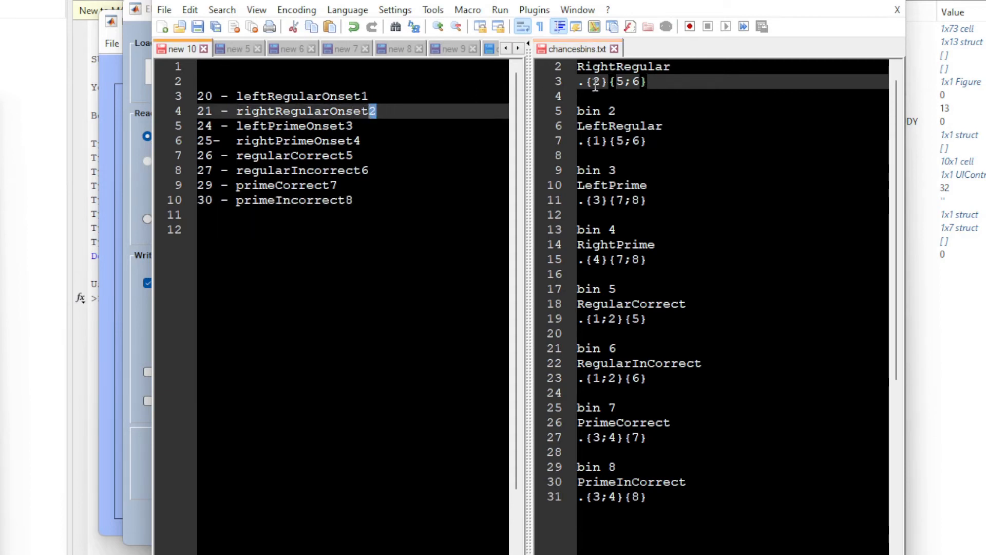
pyautogui.click(665, 84)
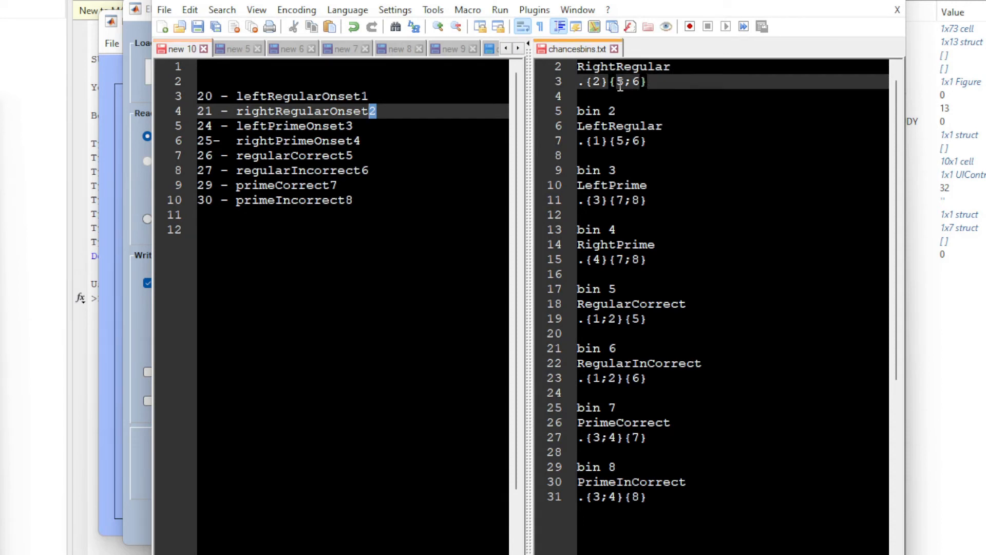
pyautogui.click(356, 155)
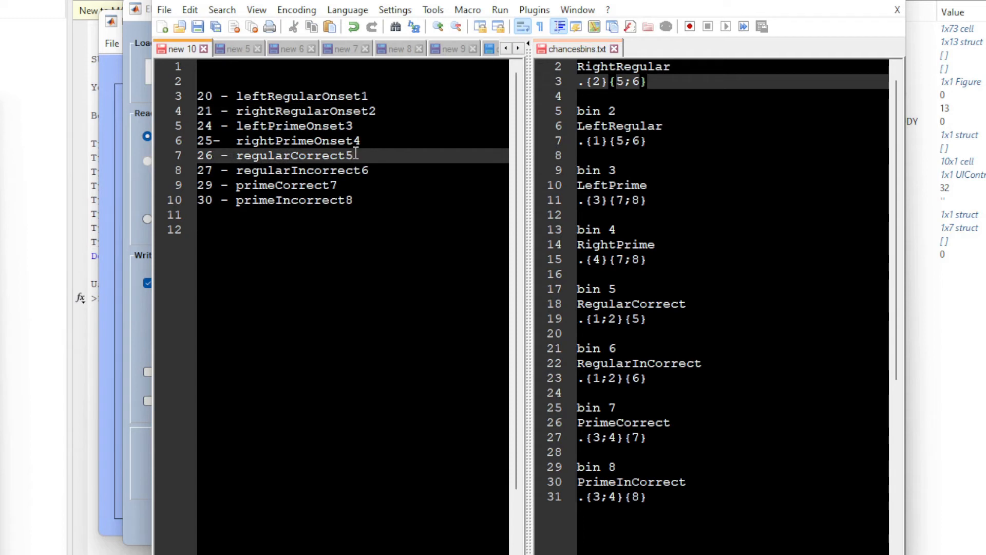
pyautogui.click(378, 170)
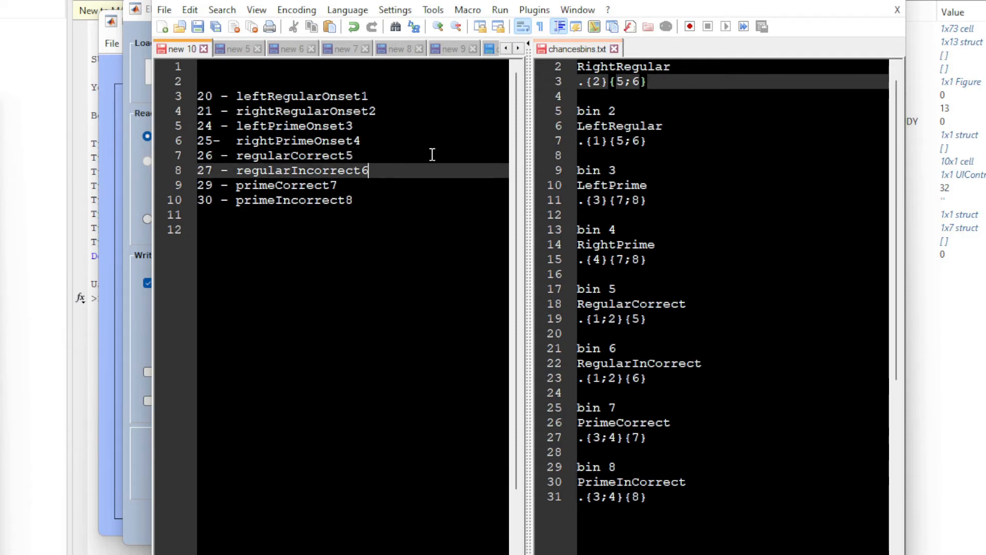
pyautogui.click(663, 81)
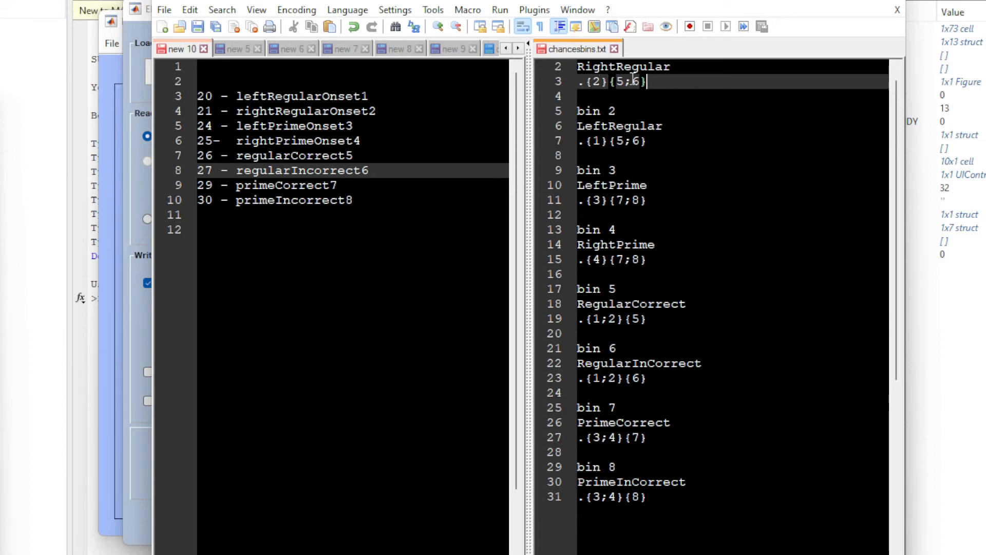
pyautogui.click(650, 95)
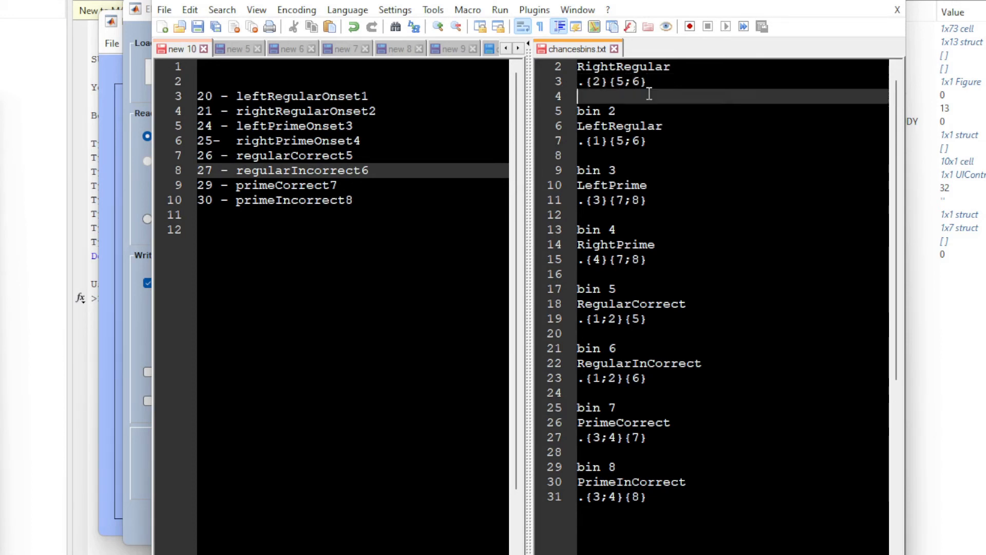
# Examine how chancesbins.txt is laid out, looking at the bin 1 number line and the RightRegular and LeftPrime bin names.
pyautogui.scroll(1, 662, 83)
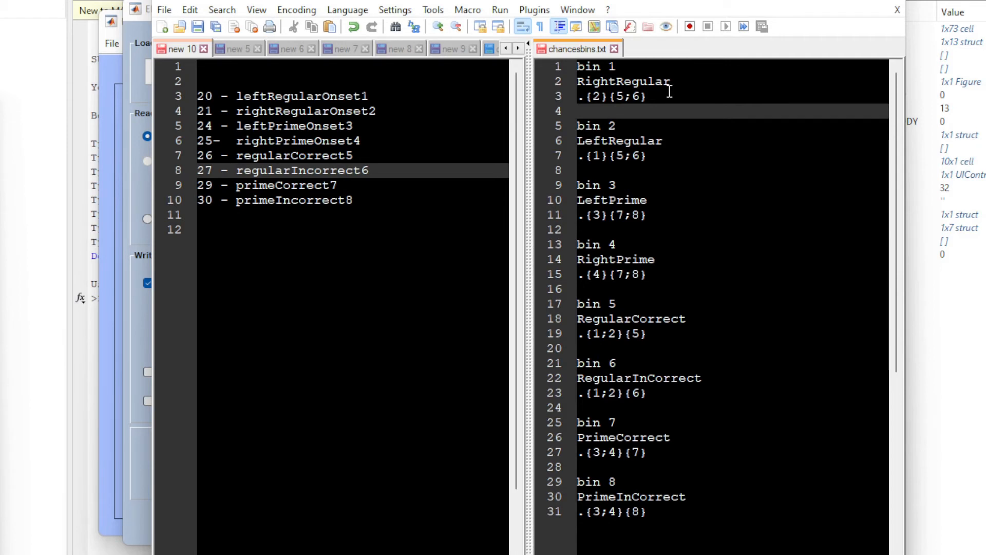
pyautogui.click(643, 64)
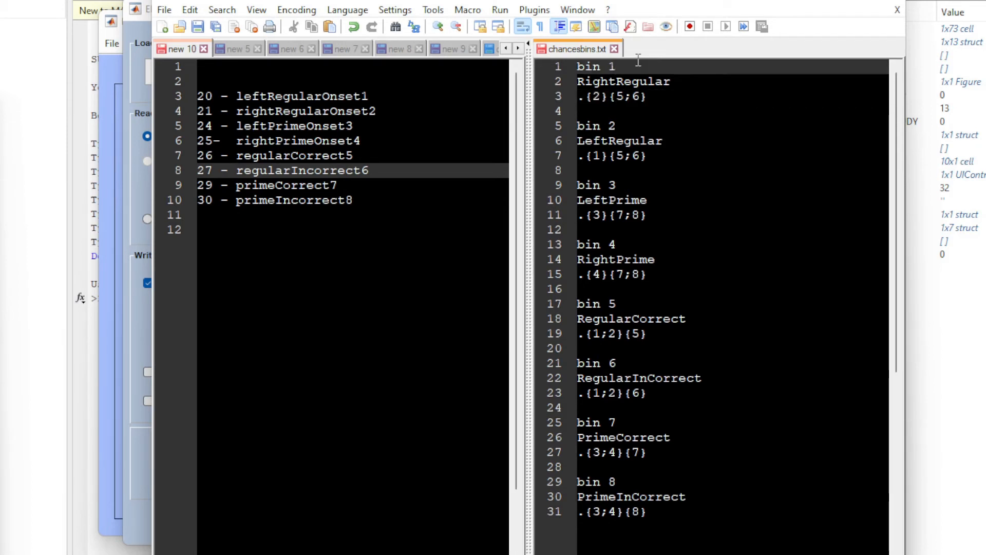
pyautogui.moveTo(636, 66); pyautogui.dragTo(552, 66)
pyautogui.click(638, 66)
pyautogui.moveTo(646, 68); pyautogui.dragTo(568, 67)
pyautogui.click(641, 66)
pyautogui.click(654, 65)
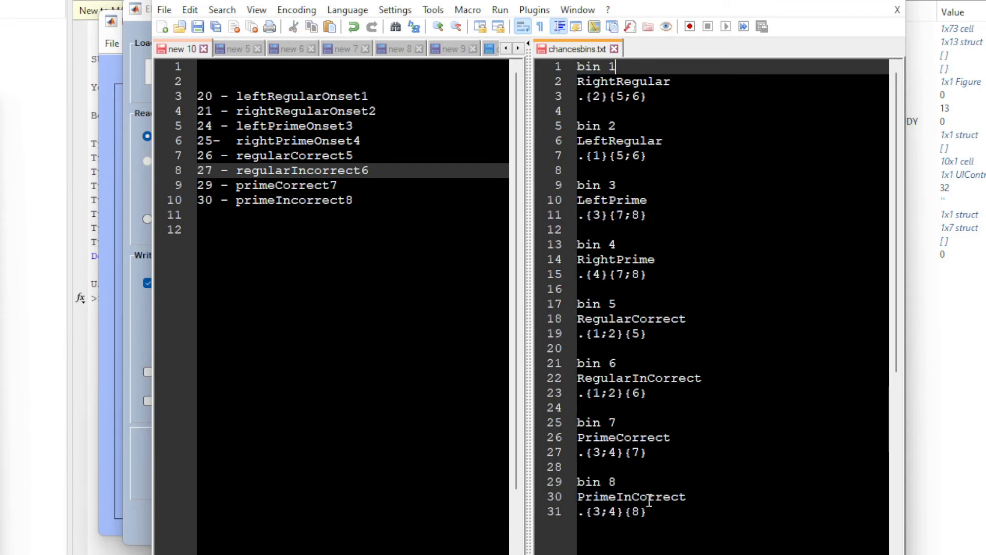
pyautogui.click(610, 82)
pyautogui.doubleClick(611, 83)
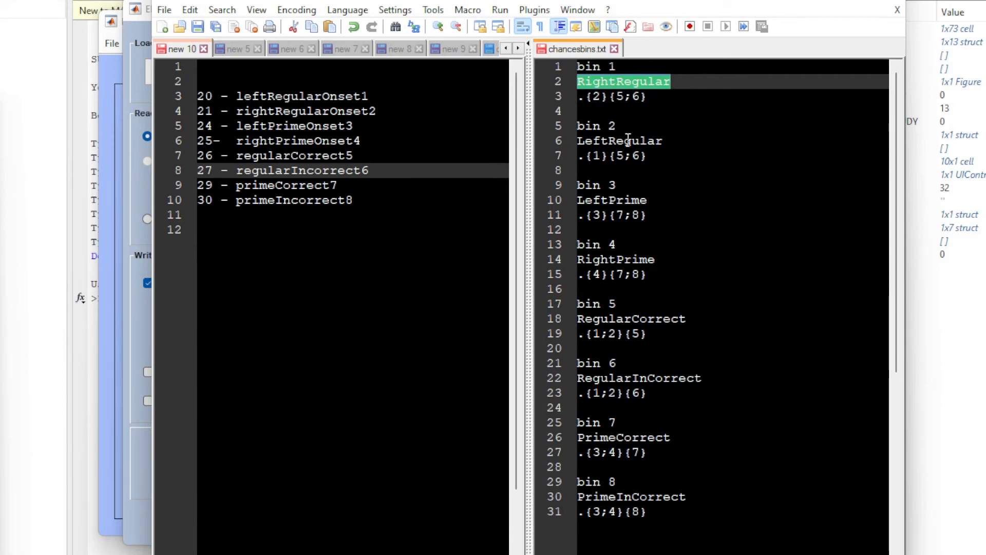
pyautogui.doubleClick(611, 199)
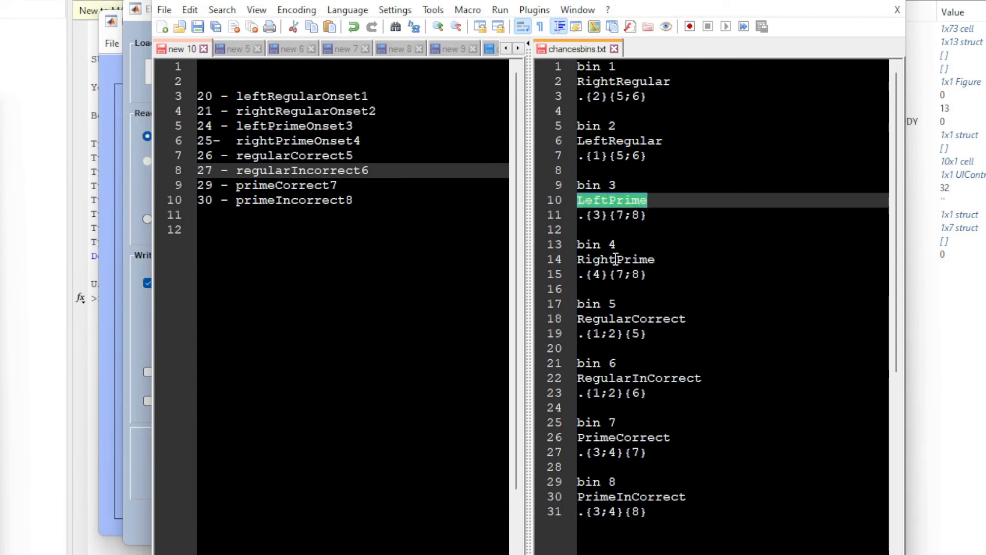
# Match the RightPrime bin codes {4}{7;8} to rightPrimeOnset4, primeCorrect7 and primeIncorrect8 in the notes.
pyautogui.moveTo(586, 274); pyautogui.dragTo(611, 275)
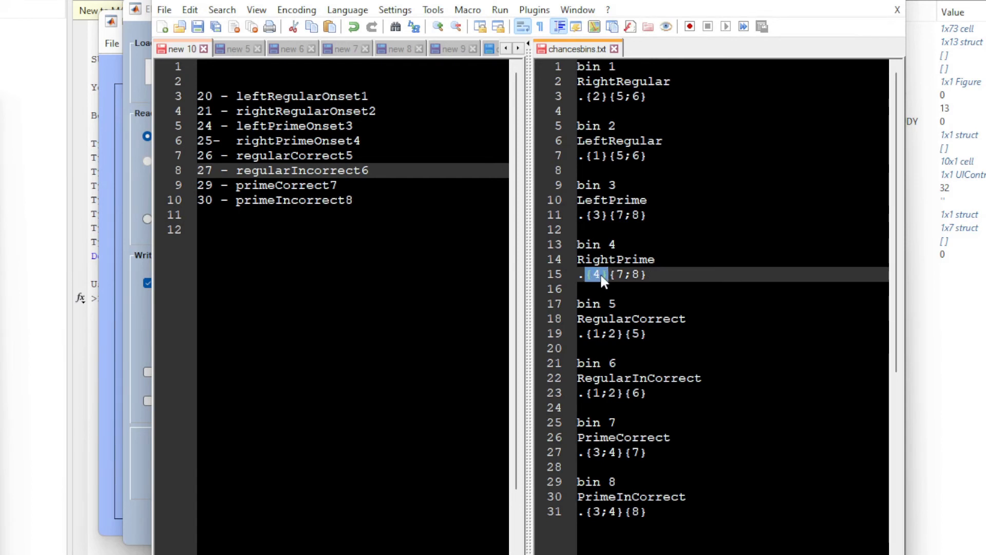
pyautogui.doubleClick(310, 141)
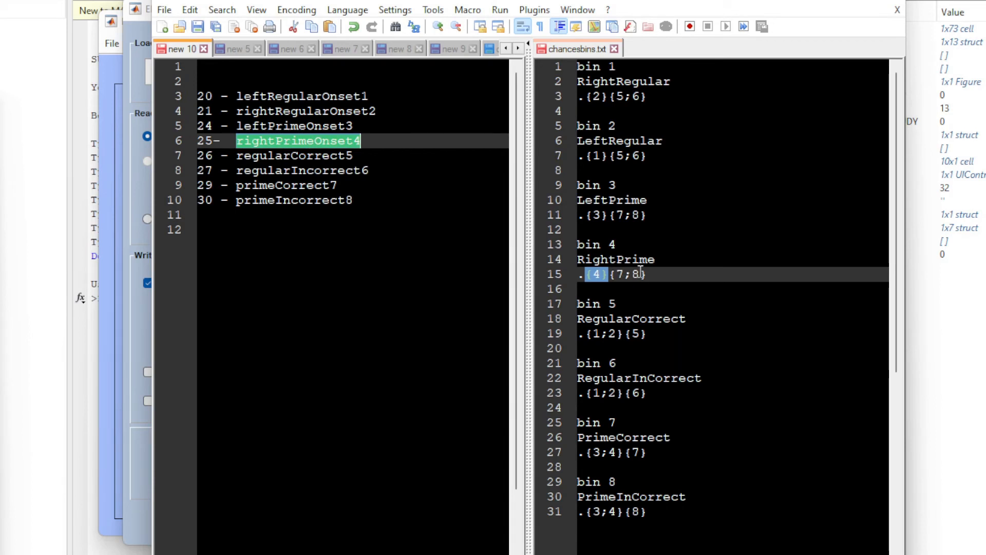
pyautogui.doubleClick(312, 185)
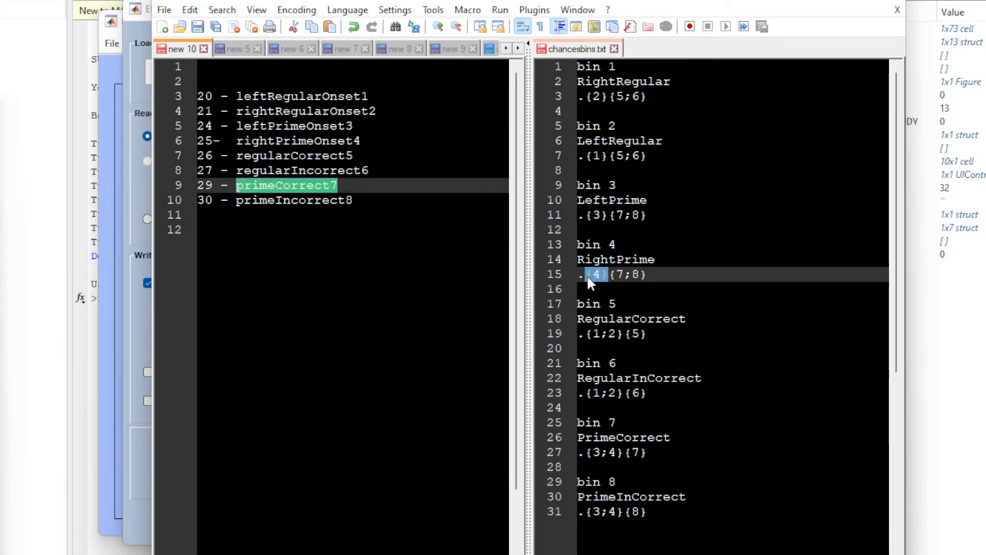
pyautogui.doubleClick(322, 200)
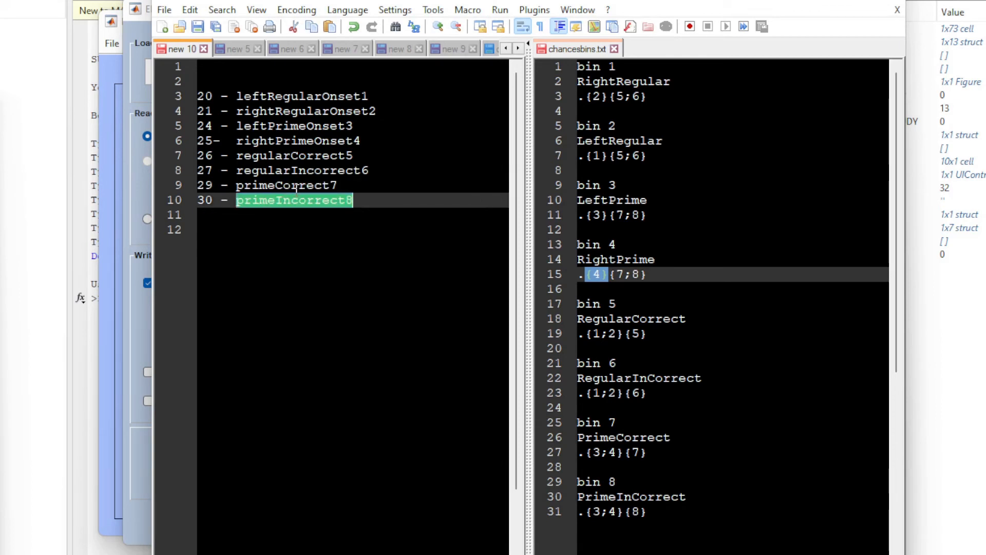
pyautogui.click(644, 288)
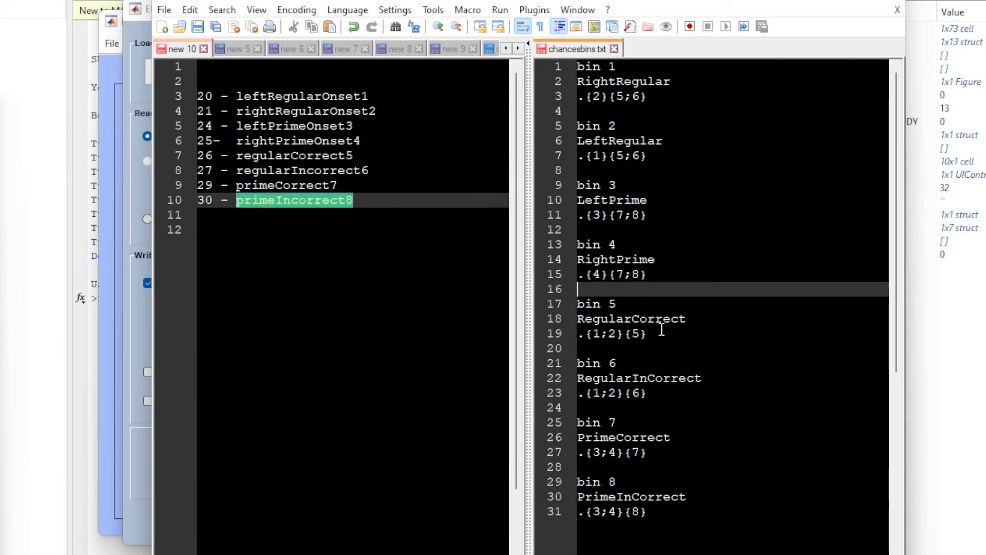
# Review the remaining bin definitions from RegularCorrect to PrimeInCorrect and look over the whole bin descriptor file.
pyautogui.click(661, 332)
pyautogui.click(671, 513)
pyautogui.moveTo(700, 519); pyautogui.dragTo(536, 61)
pyautogui.click(718, 185)
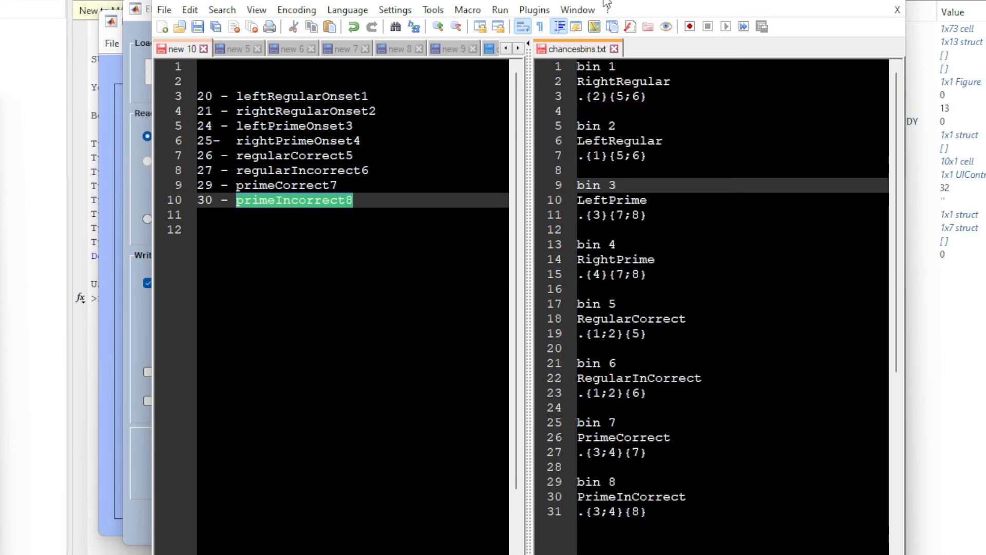
pyautogui.click(688, 520)
# Return to ERPLAB, run BINLISTER on tutorial_elist with chancesbins.txt, and keep the result as the new dataset tutorial_elist_bins.
pyautogui.moveTo(435, 0); pyautogui.dragTo(916, 112)
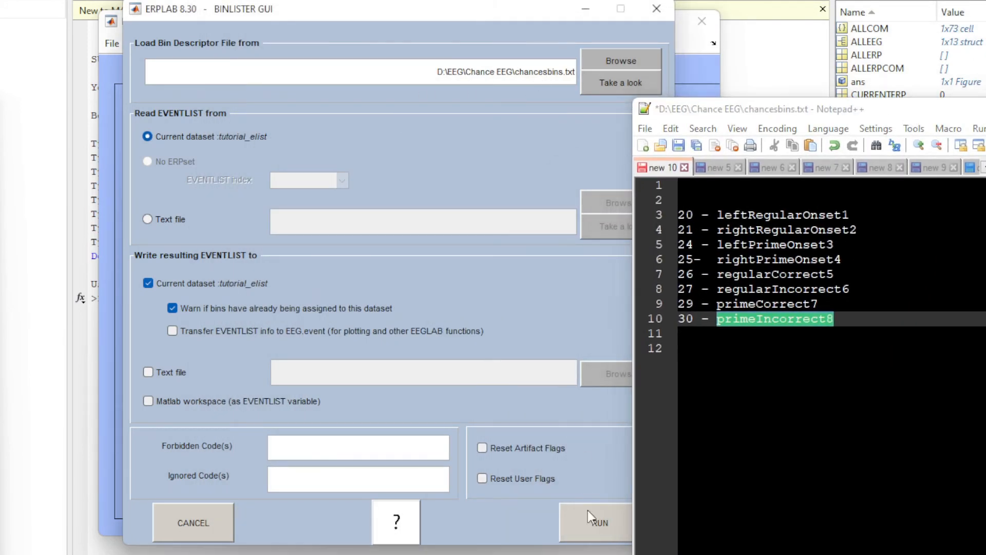
pyautogui.click(587, 527)
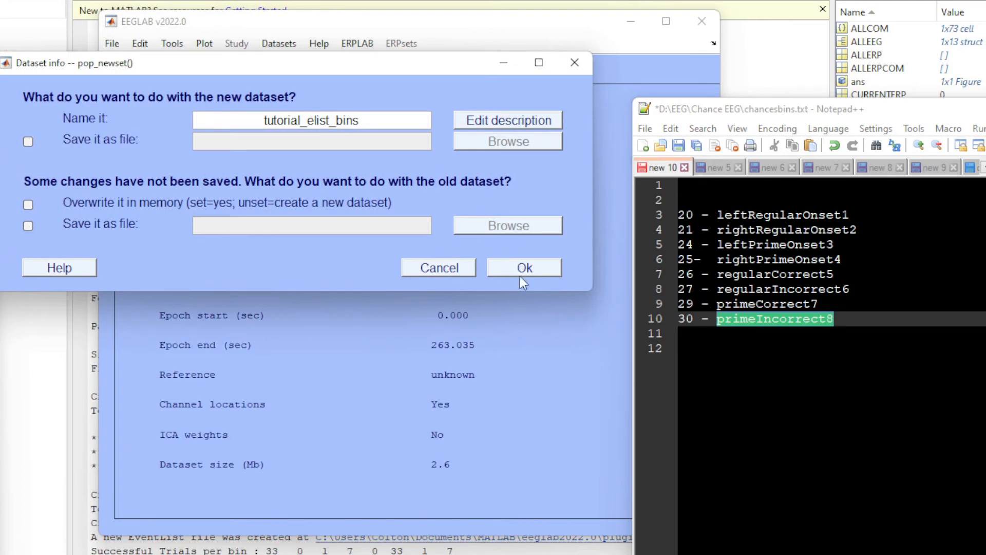
pyautogui.click(520, 270)
# Bring EEGLAB into clear view, open bin-based epoch extraction for tutorial_elist_bins, and check the epoch time range.
pyautogui.moveTo(728, 117); pyautogui.dragTo(838, 36)
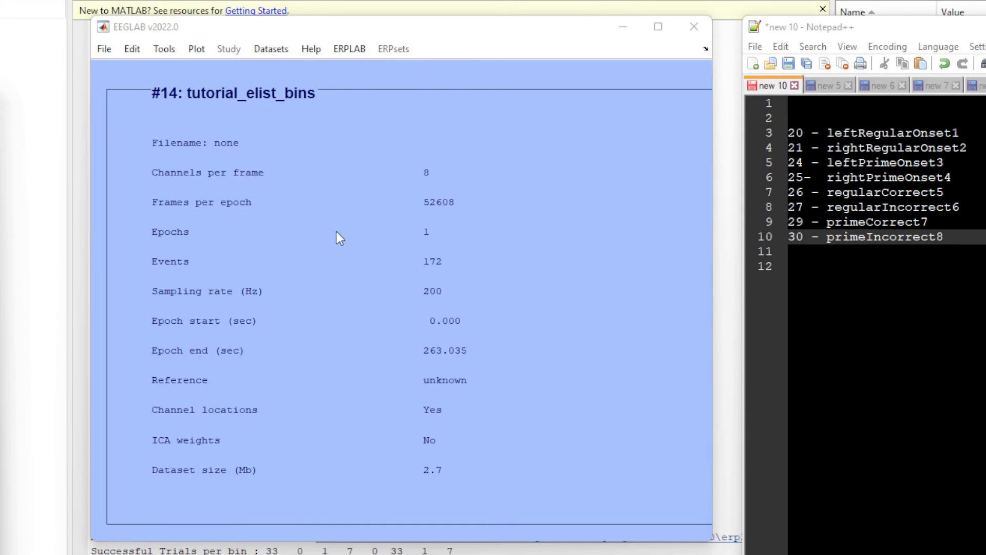
pyautogui.moveTo(322, 28); pyautogui.dragTo(283, 41)
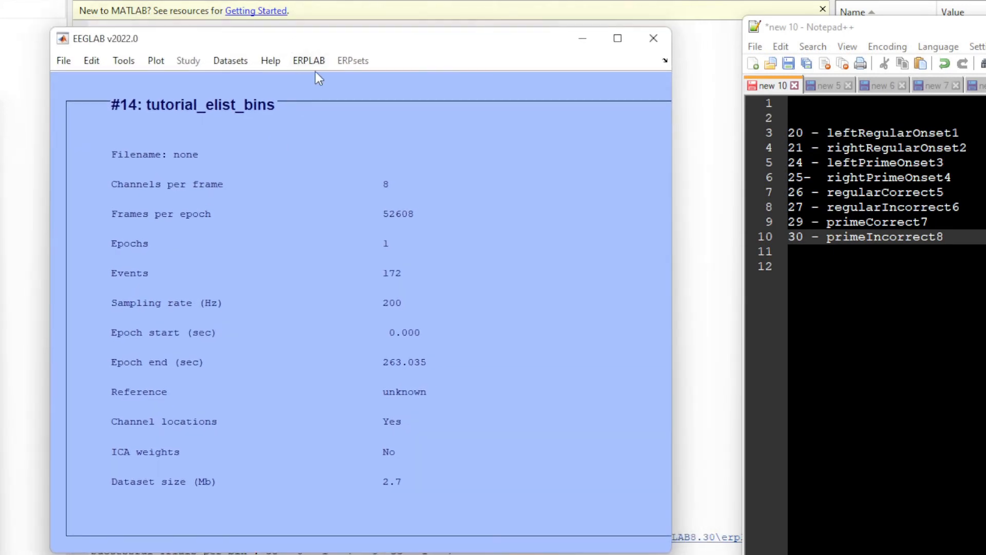
pyautogui.click(303, 61)
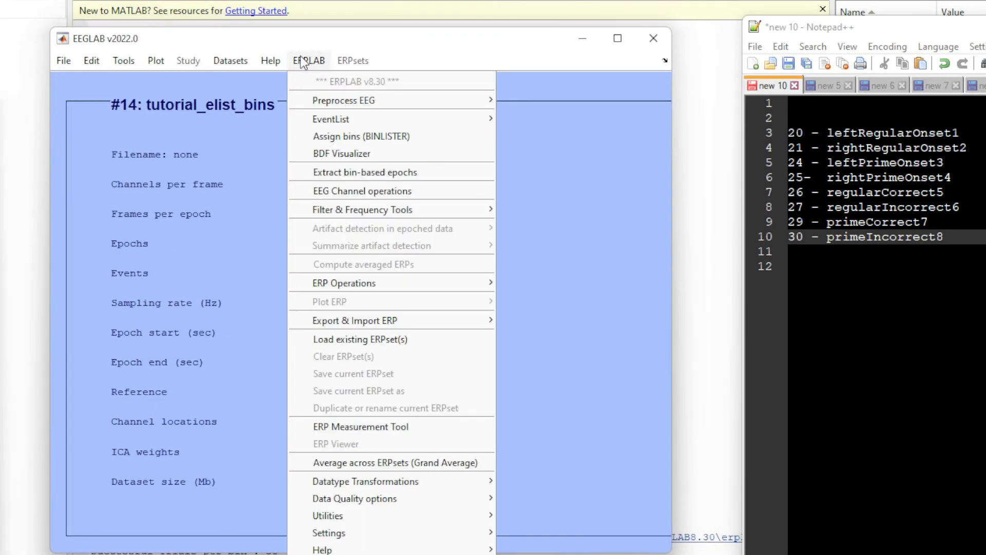
pyautogui.click(427, 174)
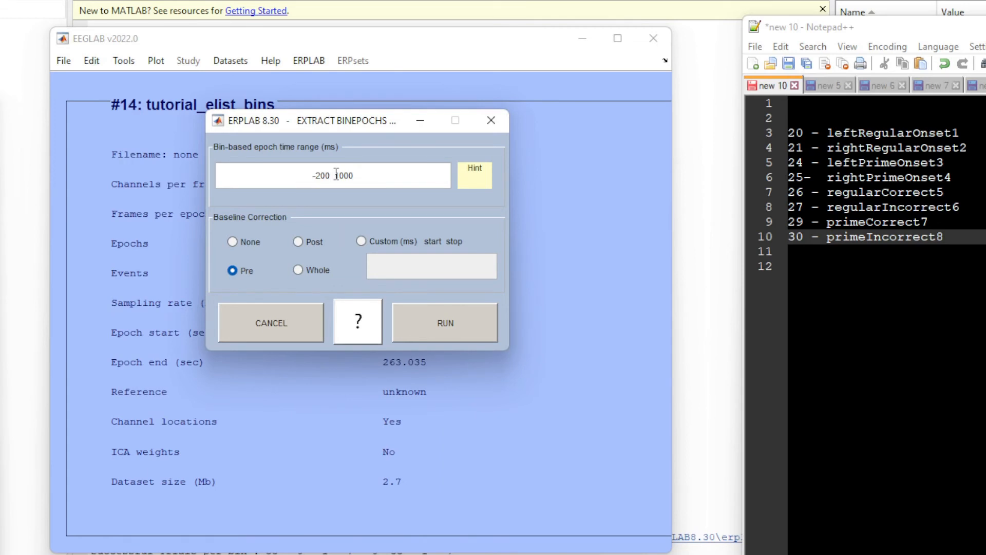
pyautogui.moveTo(331, 172); pyautogui.dragTo(312, 169)
pyautogui.moveTo(361, 176); pyautogui.dragTo(336, 179)
pyautogui.click(333, 177)
# Switch to Notepad++ and check which event the RightRegular epochs are time-locked to, relating code 2 to rightRegularOnset2.
pyautogui.moveTo(922, 26); pyautogui.dragTo(338, 30)
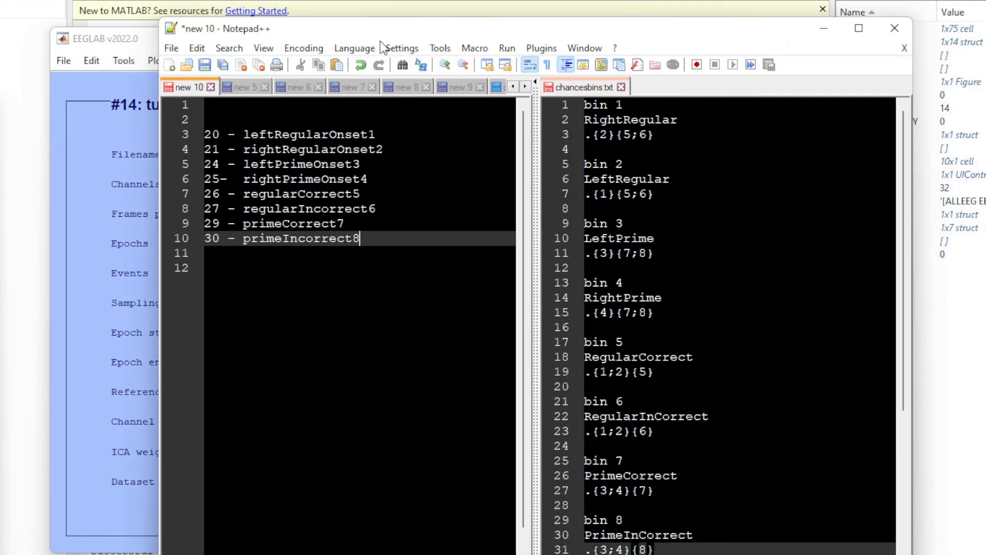
pyautogui.click(718, 122)
pyautogui.moveTo(711, 119); pyautogui.dragTo(578, 119)
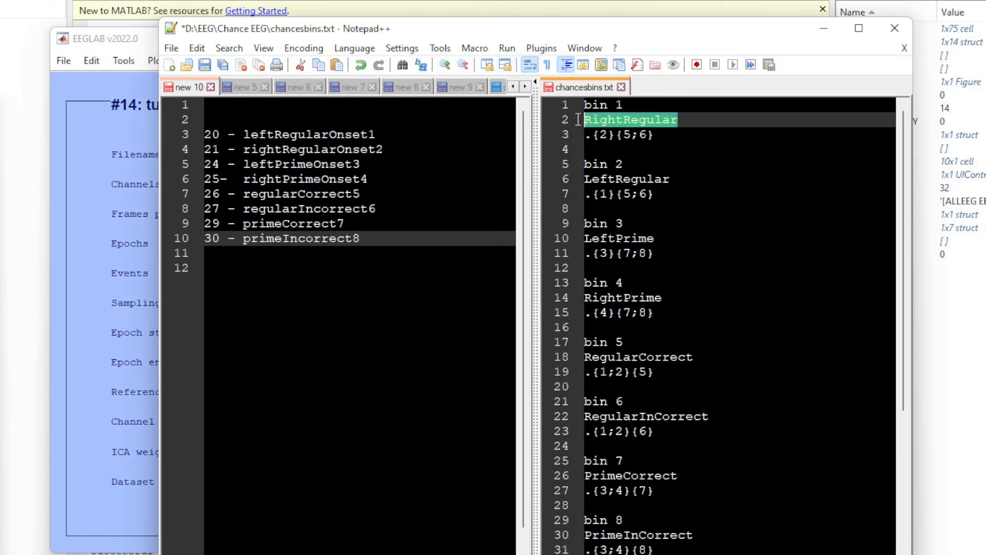
pyautogui.moveTo(535, 38); pyautogui.dragTo(848, 40)
pyautogui.click(922, 131)
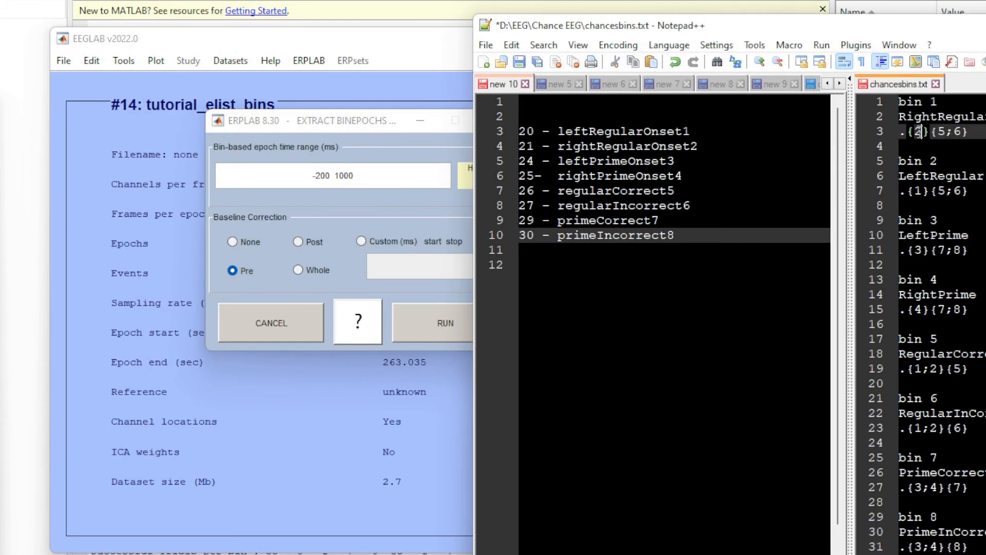
pyautogui.doubleClick(671, 149)
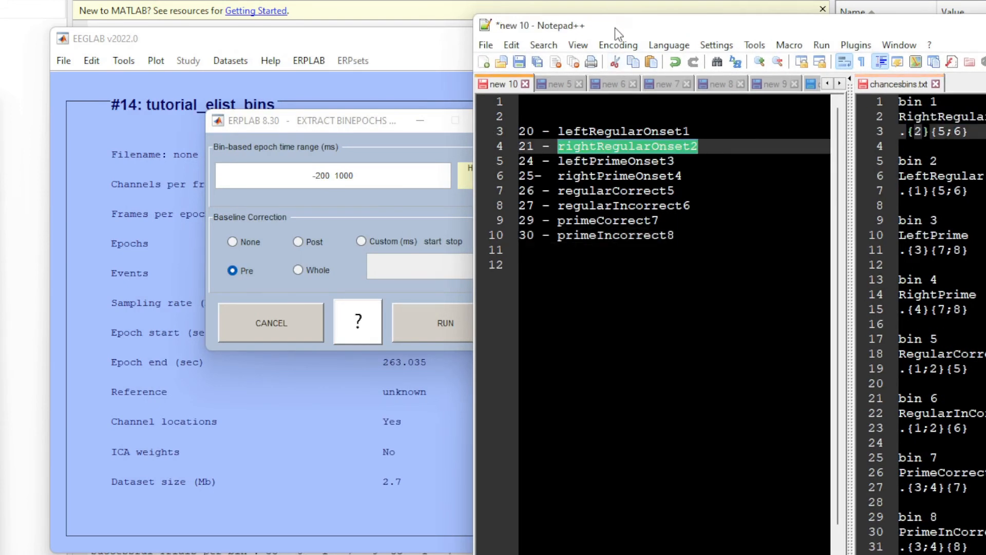
pyautogui.moveTo(615, 28); pyautogui.dragTo(709, 41)
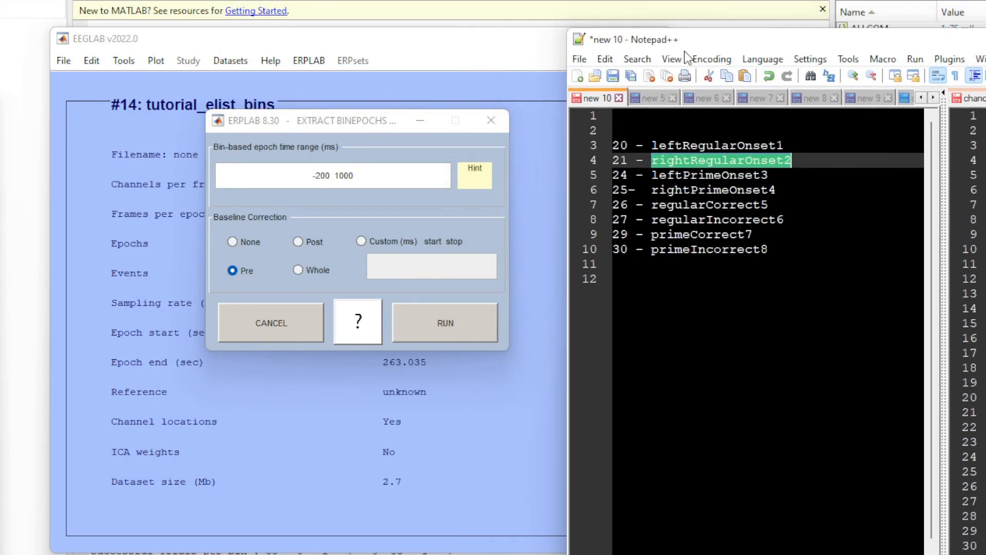
# Extract bin-based epochs from -200 to 1000 ms with Pre baseline correction and keep them as the new dataset tutorial_elist_bins_be.
pyautogui.click(336, 176)
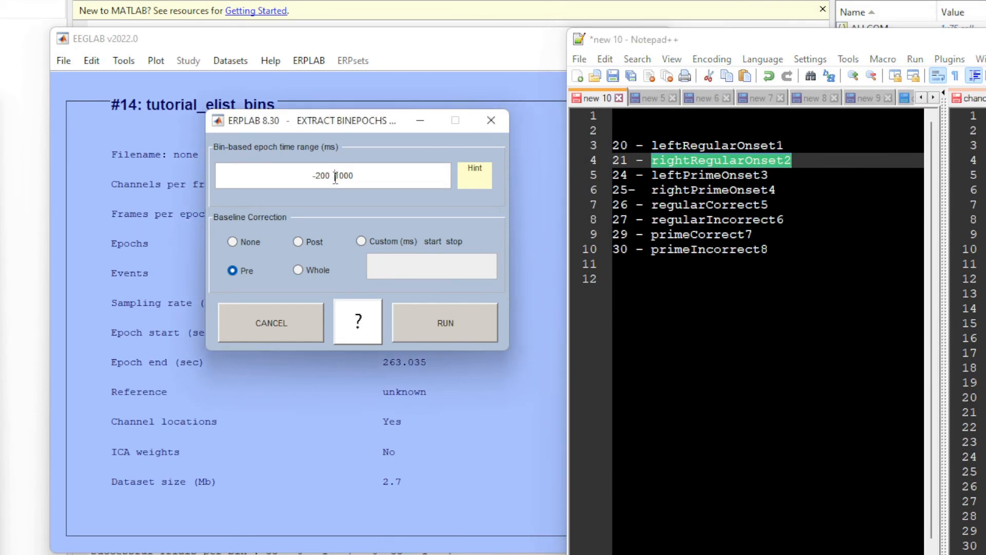
pyautogui.moveTo(335, 176); pyautogui.dragTo(309, 178)
pyautogui.click(363, 178)
pyautogui.moveTo(313, 123); pyautogui.dragTo(279, 148)
pyautogui.moveTo(838, 53); pyautogui.dragTo(897, 0)
pyautogui.doubleClick(524, 223)
pyautogui.click(537, 294)
pyautogui.click(413, 346)
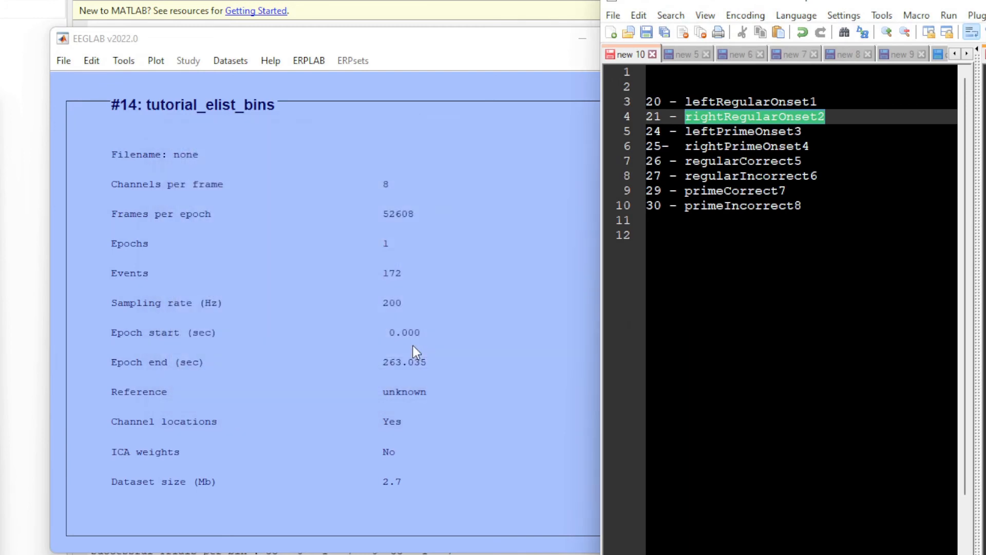
pyautogui.moveTo(317, 38); pyautogui.dragTo(344, 74)
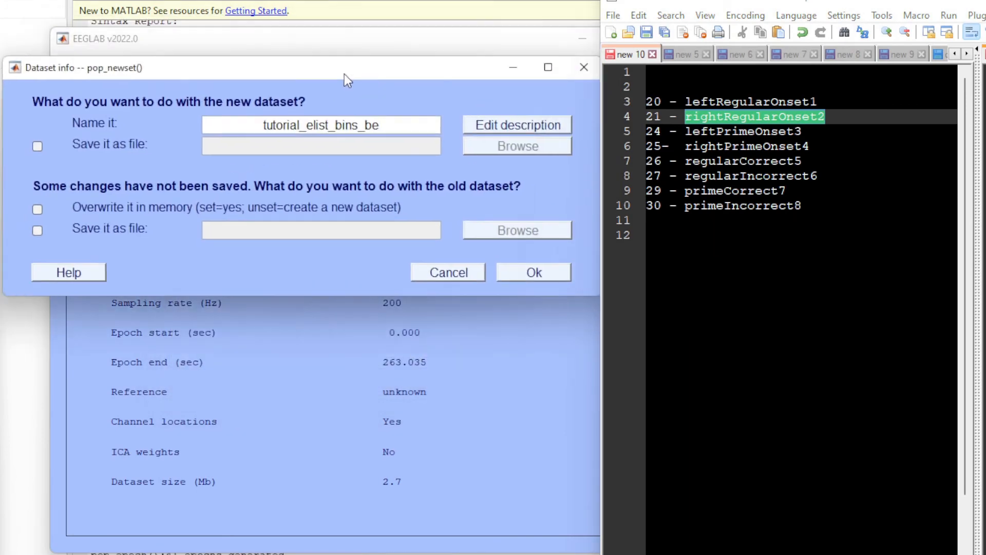
pyautogui.click(516, 282)
pyautogui.moveTo(723, 0); pyautogui.dragTo(830, 6)
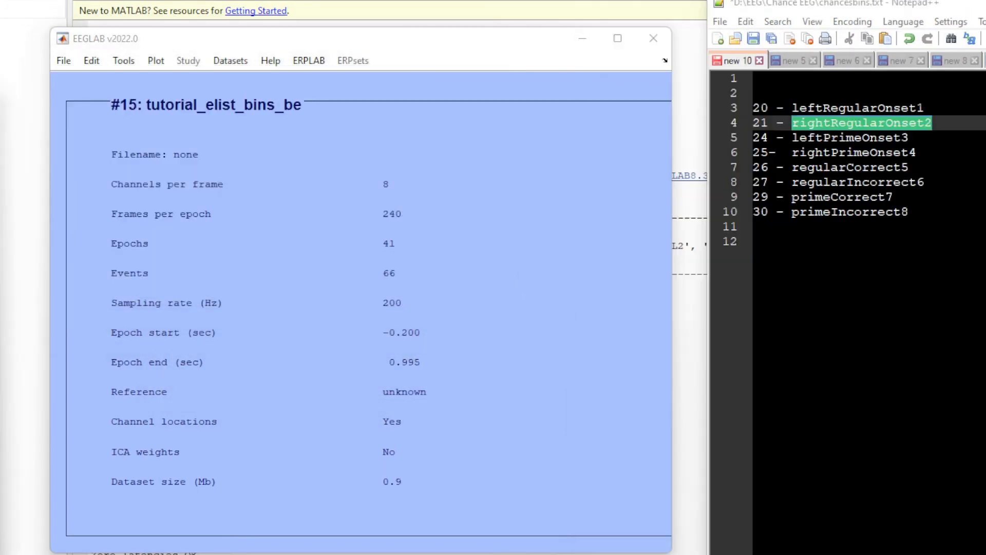
# Compute averaged ERPs from dataset 15, excluding epochs marked during artifact detection, and create the new erpset erptest1.
pyautogui.click(304, 61)
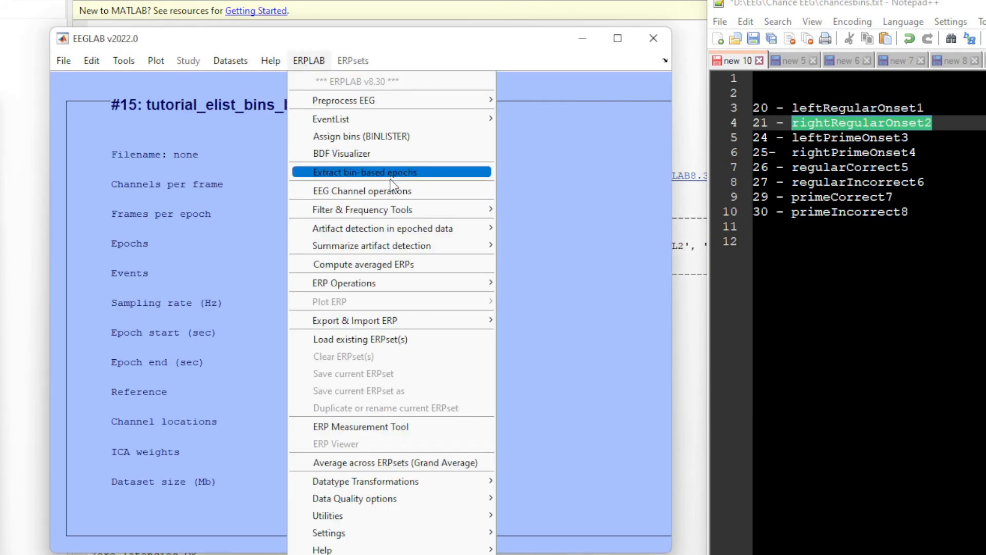
pyautogui.click(385, 271)
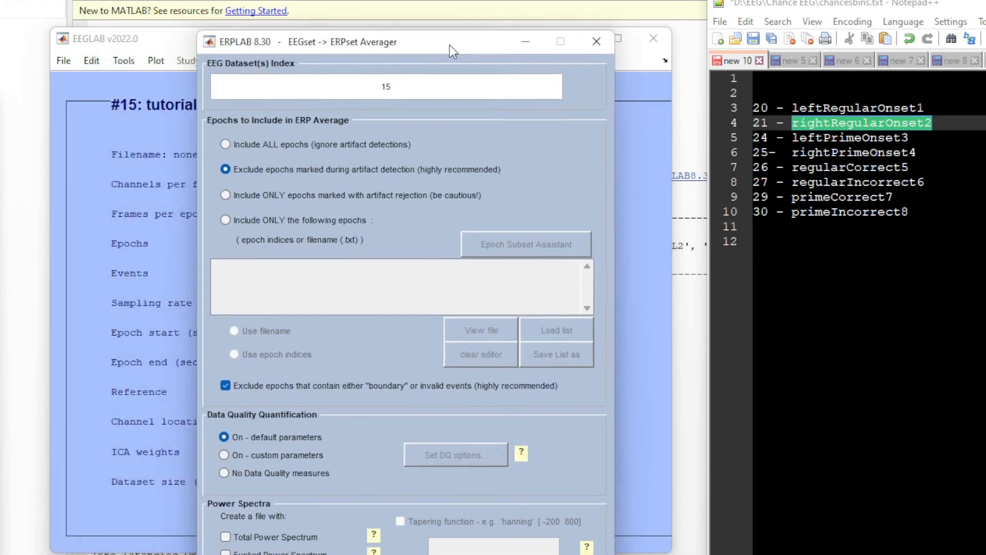
pyautogui.moveTo(463, 41); pyautogui.dragTo(499, 0)
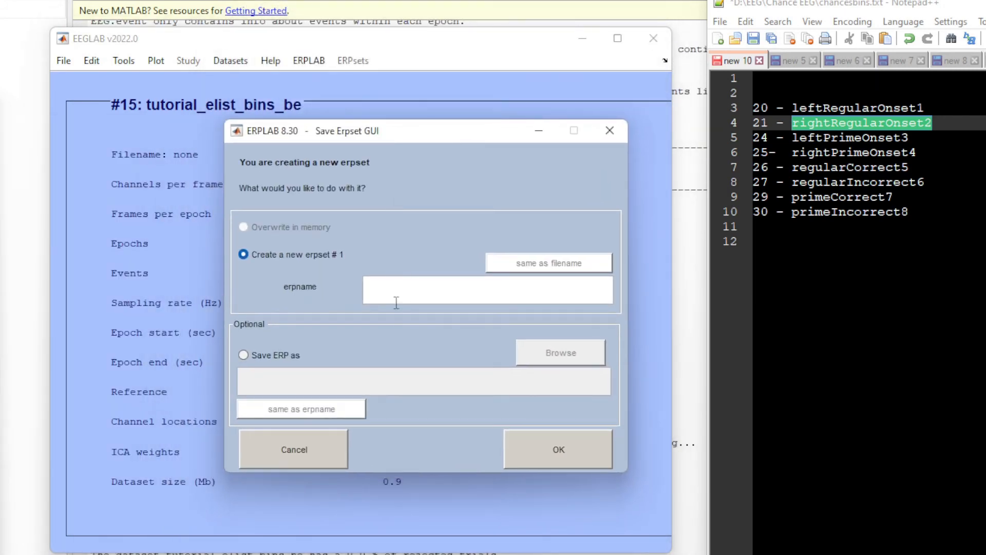
pyautogui.write('erptest1')
pyautogui.click(578, 452)
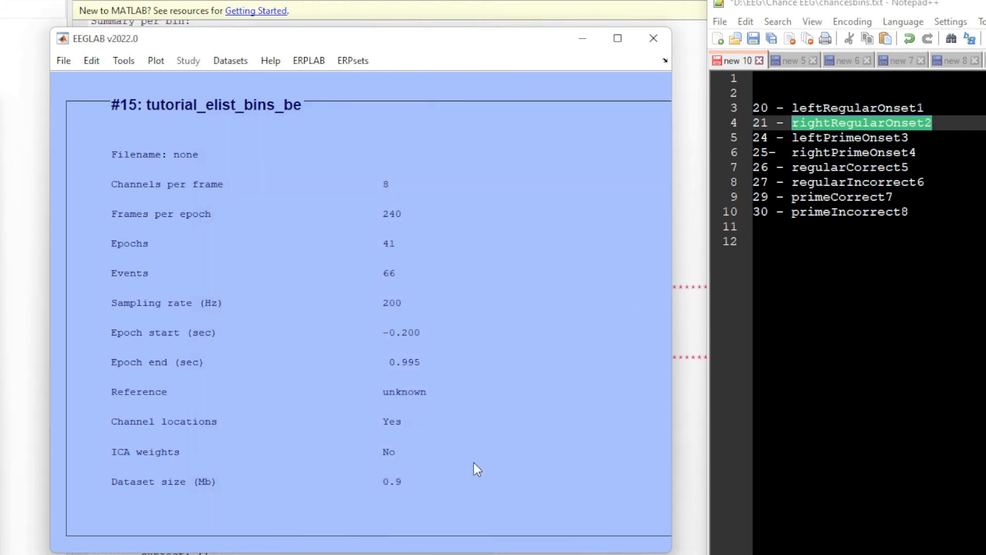
# Open ERP bin operations for erptest1 and arrange the windows so the equations and existing bins are fully in view.
pyautogui.click(312, 61)
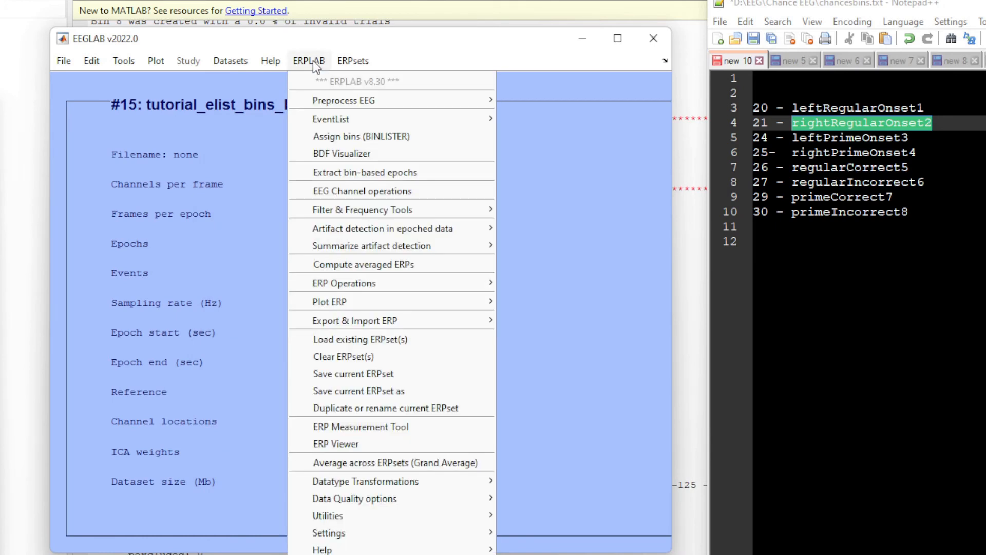
pyautogui.moveTo(438, 289)
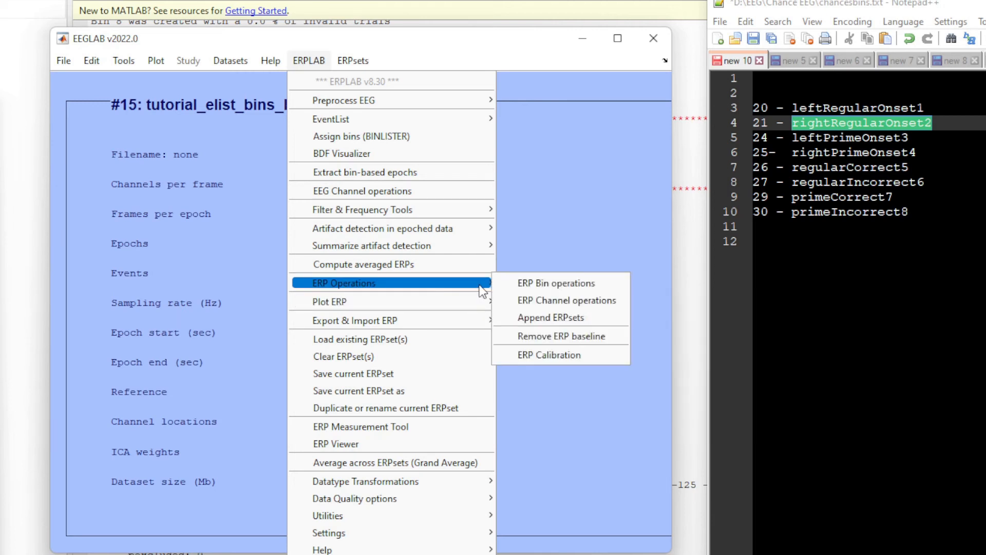
pyautogui.click(607, 289)
pyautogui.moveTo(116, 143); pyautogui.dragTo(390, 112)
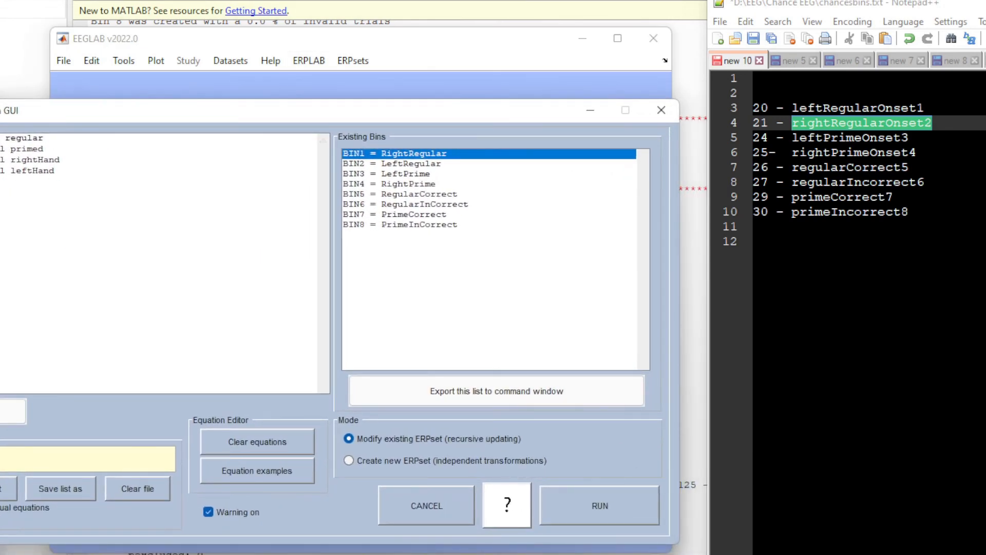
pyautogui.moveTo(18, 117); pyautogui.dragTo(156, 117)
pyautogui.moveTo(903, 5); pyautogui.dragTo(985, 35)
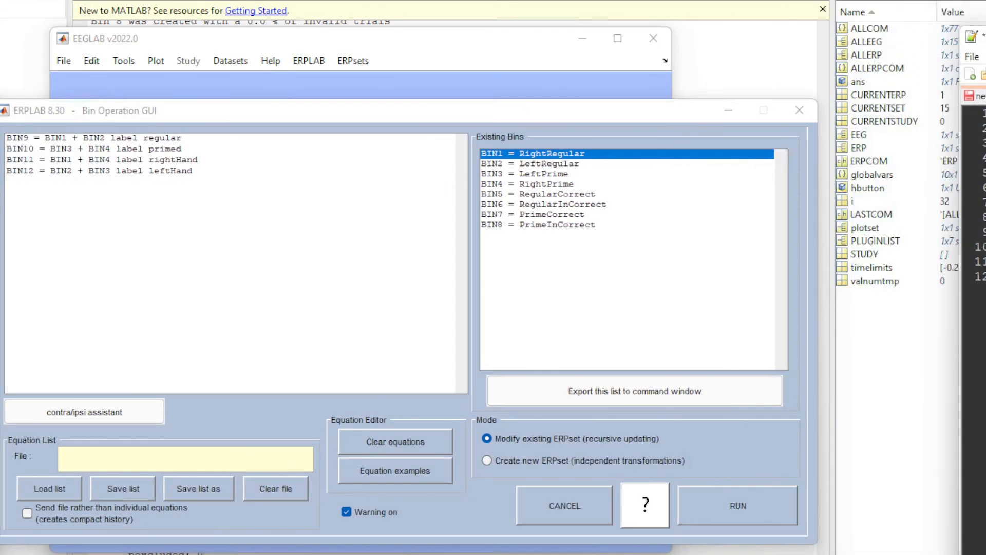
pyautogui.moveTo(427, 110); pyautogui.dragTo(484, 88)
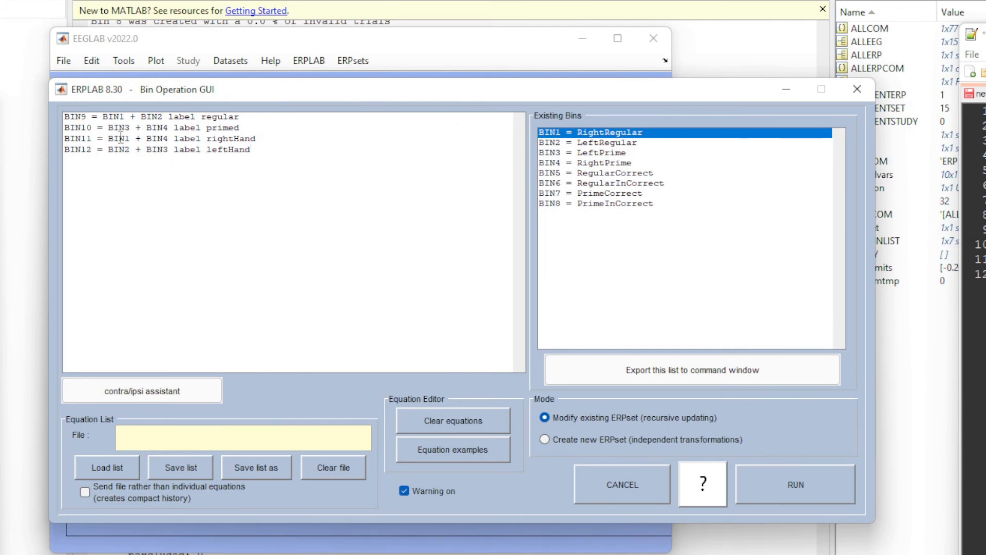
pyautogui.moveTo(146, 94); pyautogui.dragTo(143, 107)
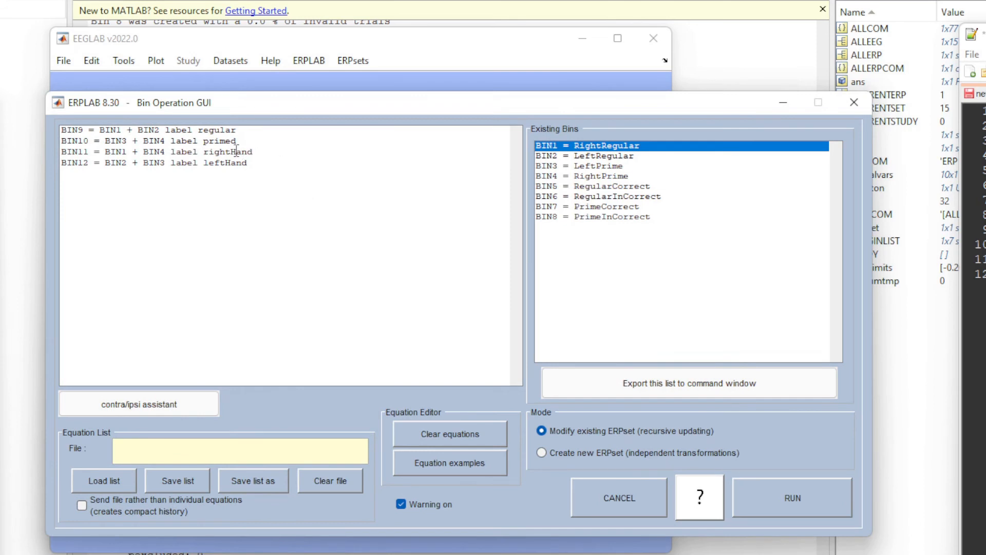
pyautogui.click(636, 156)
pyautogui.click(642, 149)
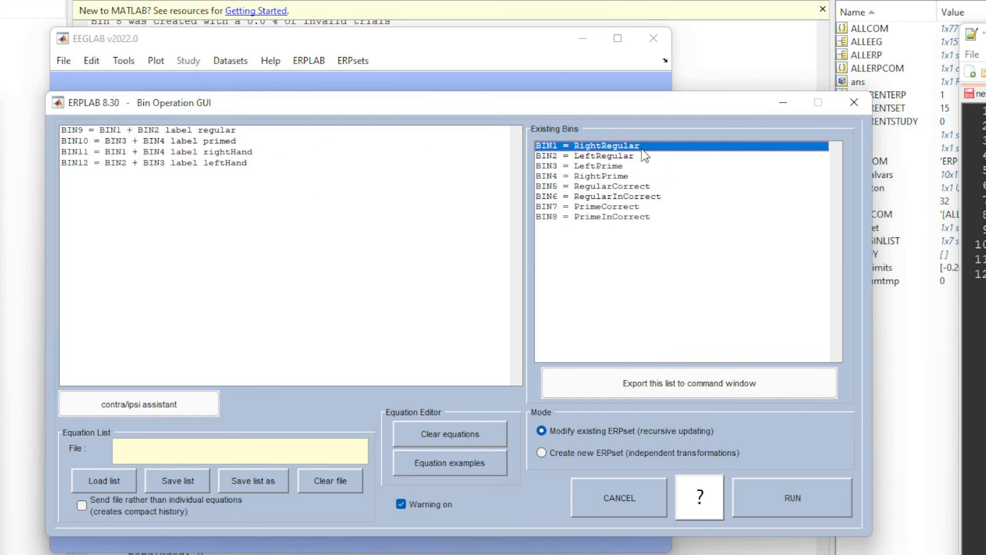
pyautogui.click(644, 155)
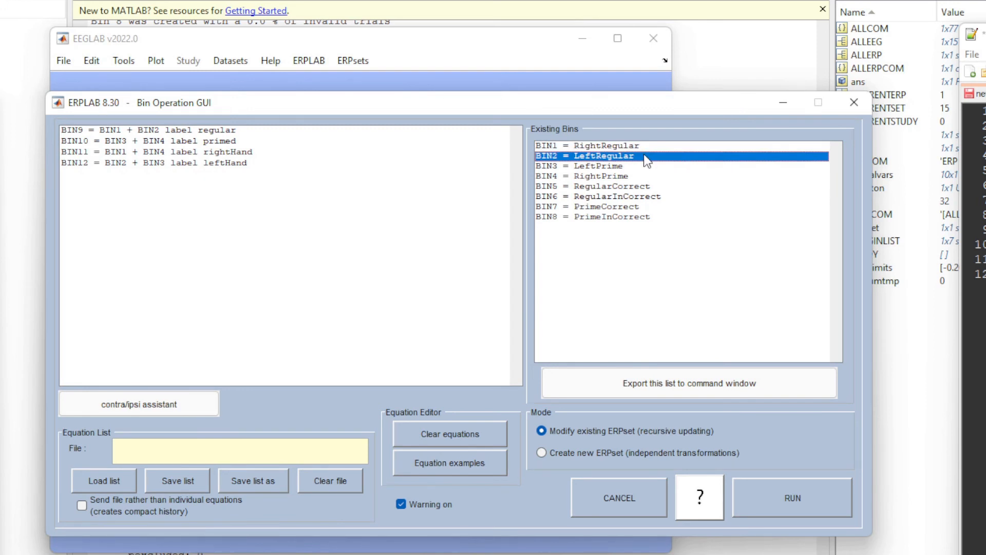
pyautogui.doubleClick(644, 155)
pyautogui.click(643, 146)
pyautogui.click(643, 153)
pyautogui.click(643, 148)
pyautogui.click(643, 152)
pyautogui.doubleClick(643, 153)
pyautogui.click(644, 144)
pyautogui.click(647, 153)
pyautogui.click(649, 147)
pyautogui.click(650, 153)
pyautogui.click(652, 148)
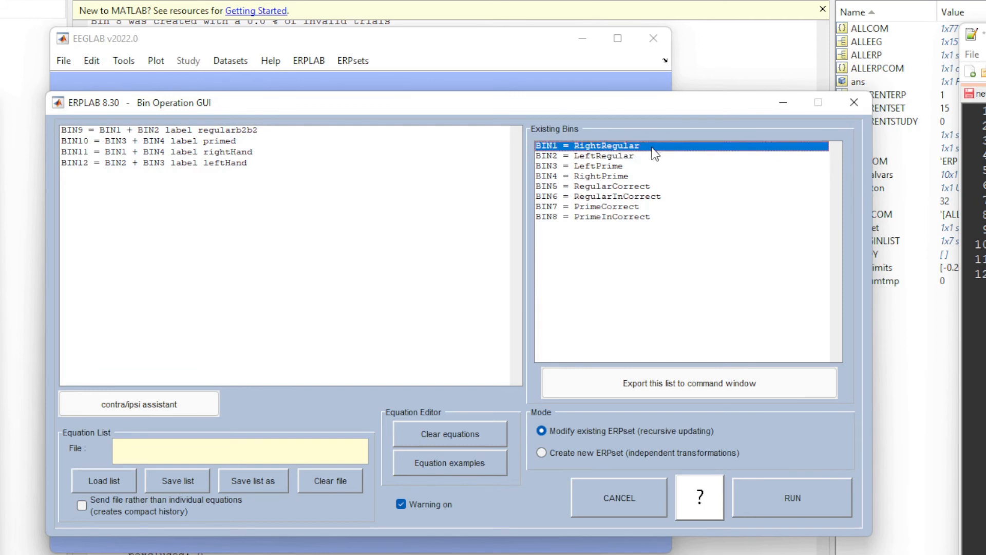
pyautogui.doubleClick(654, 148)
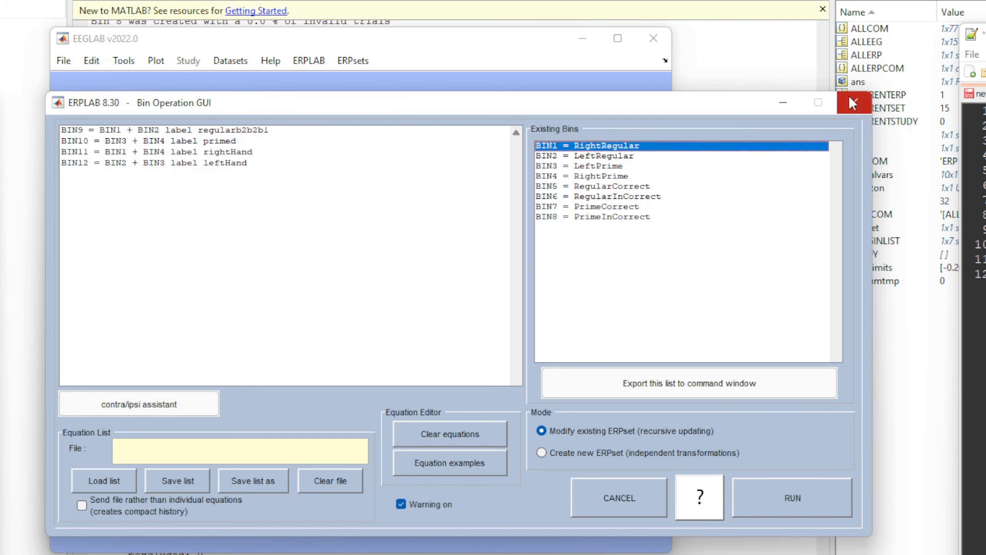
pyautogui.moveTo(280, 130); pyautogui.dragTo(237, 130)
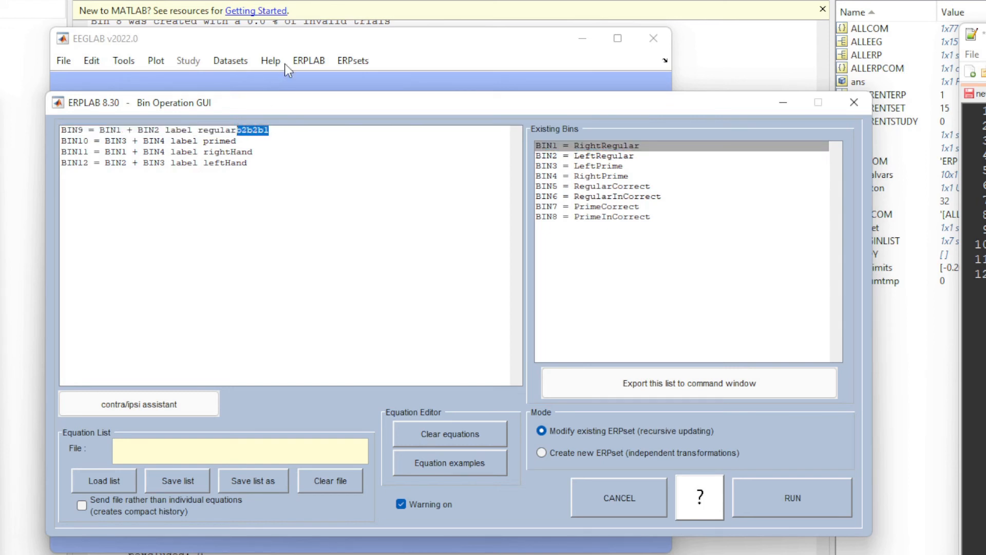
pyautogui.press('BackSpace')
# Examine the equations for BIN9 to BIN12, relating each bin combination and its label to the existing bins.
pyautogui.doubleClick(67, 132)
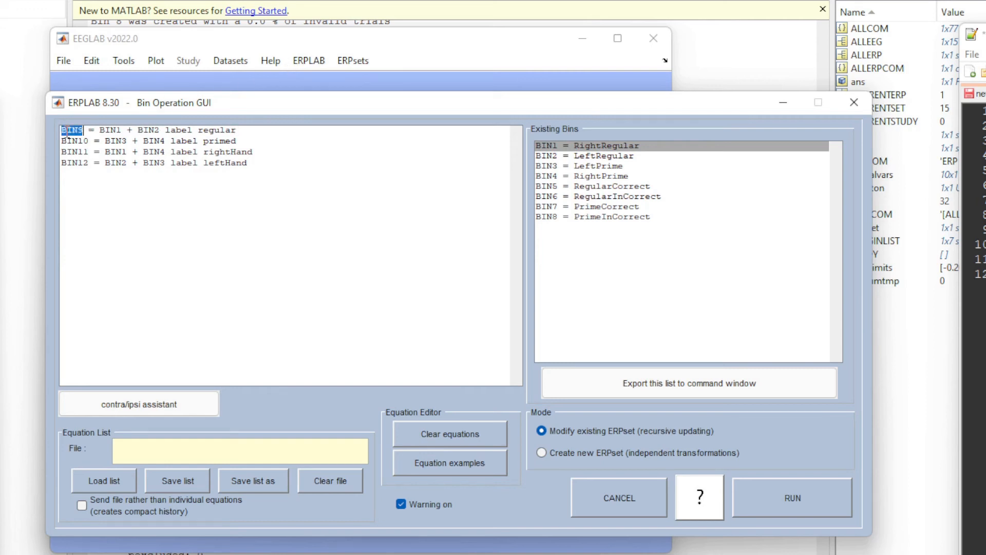
pyautogui.doubleClick(108, 131)
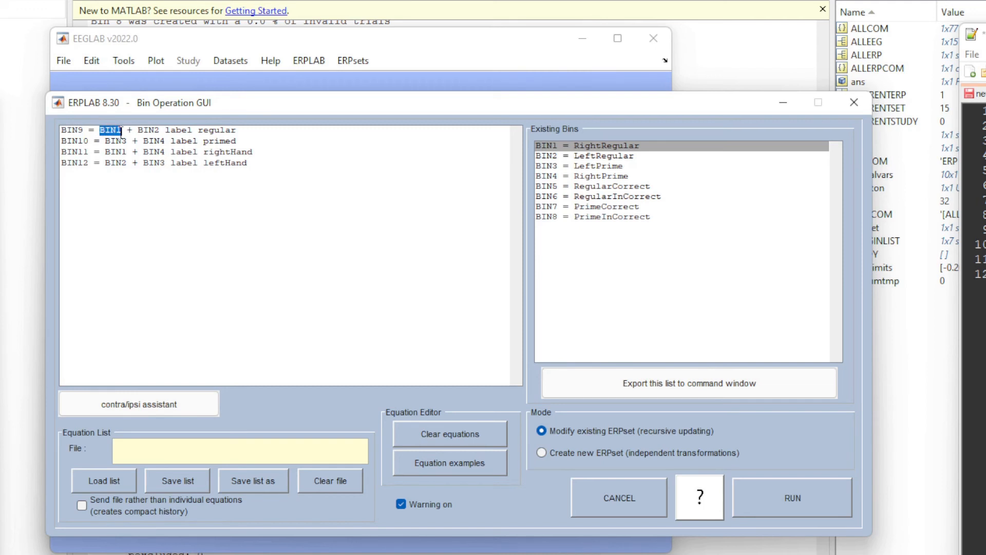
pyautogui.click(138, 132)
pyautogui.moveTo(139, 132); pyautogui.dragTo(156, 132)
pyautogui.moveTo(198, 130); pyautogui.dragTo(253, 132)
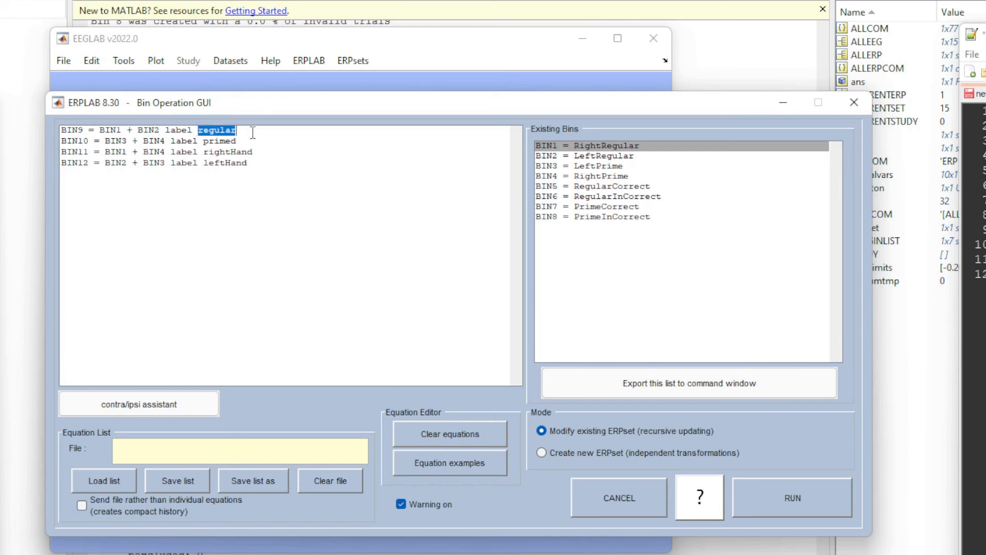
pyautogui.doubleClick(243, 143)
pyautogui.click(224, 143)
pyautogui.moveTo(243, 143); pyautogui.dragTo(238, 142)
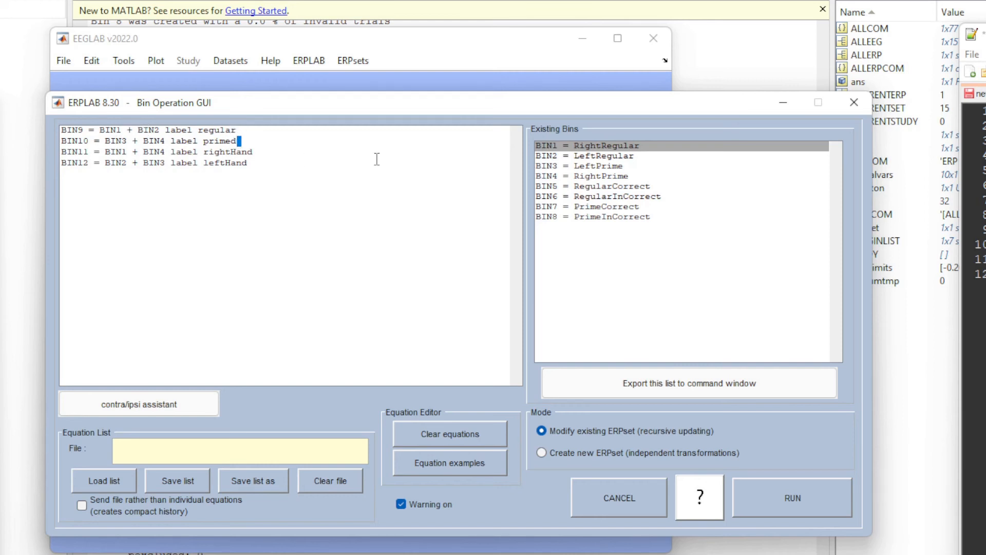
pyautogui.click(258, 152)
pyautogui.moveTo(263, 163); pyautogui.dragTo(251, 162)
pyautogui.click(307, 180)
pyautogui.moveTo(277, 163); pyautogui.dragTo(58, 128)
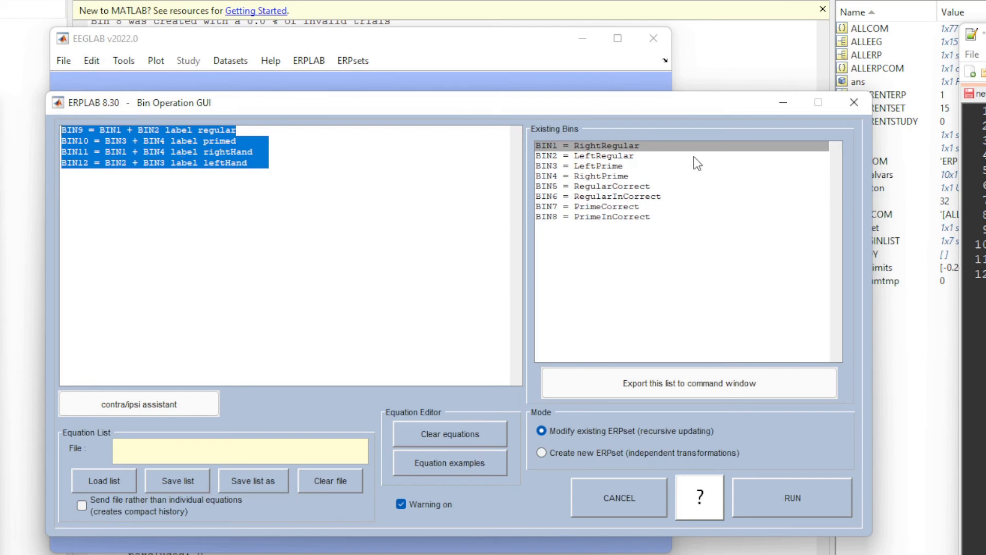
pyautogui.click(356, 173)
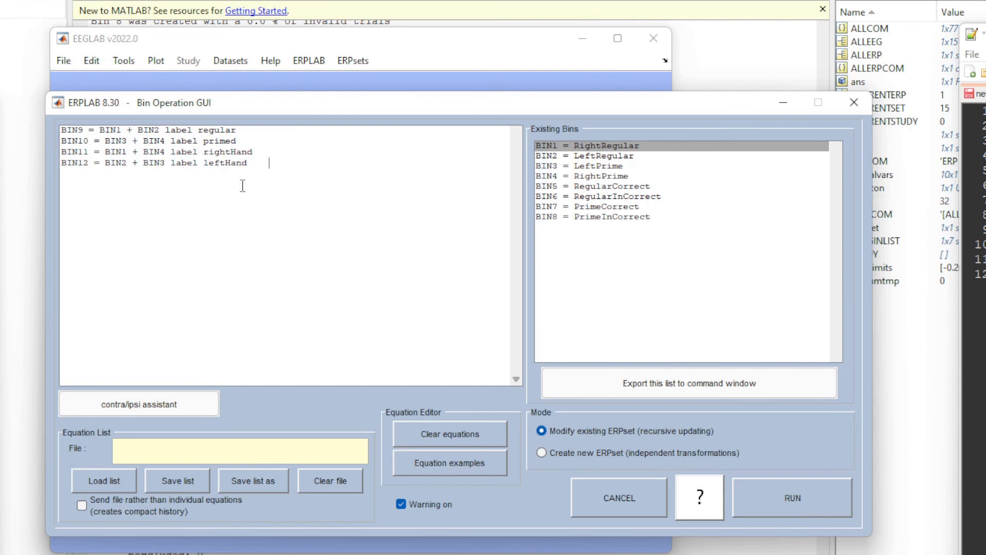
# Remove the trailing blanks after leftHand and run the BIN9 to BIN12 equations in the mode that modifies the existing ERPset.
pyautogui.doubleClick(251, 167)
pyautogui.press('BackSpace')
pyautogui.click(780, 504)
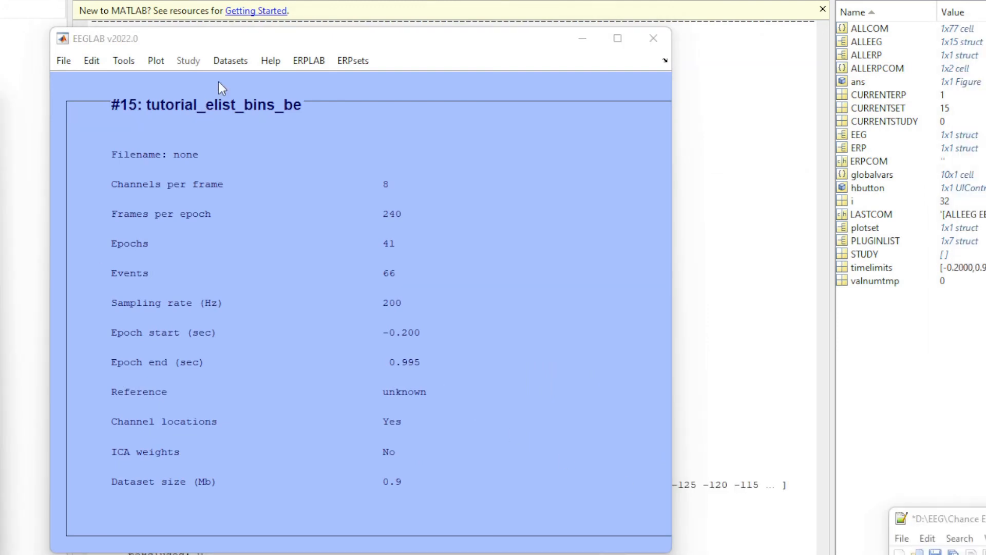
# Open the filter settings for ERP data and bring the whole filter window into view.
pyautogui.click(296, 64)
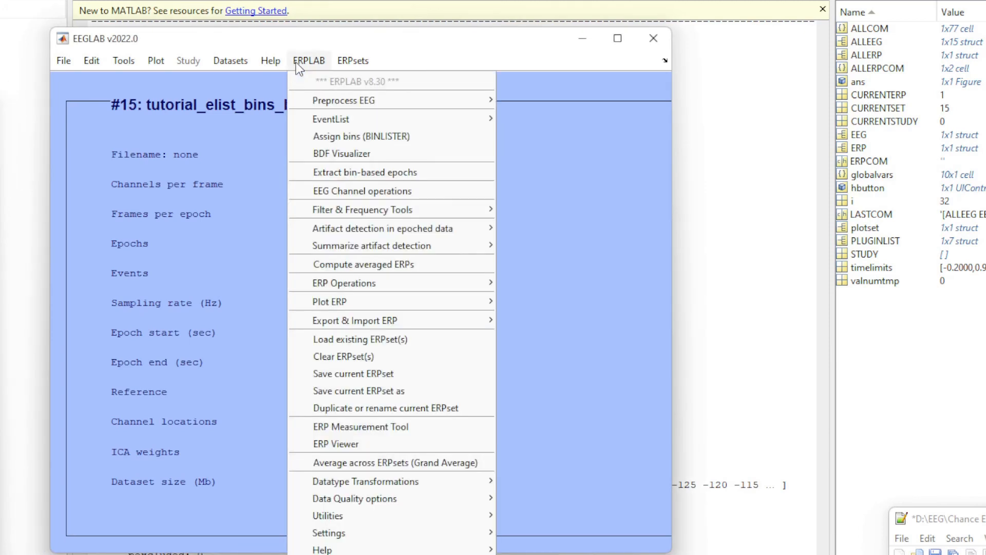
pyautogui.moveTo(445, 212)
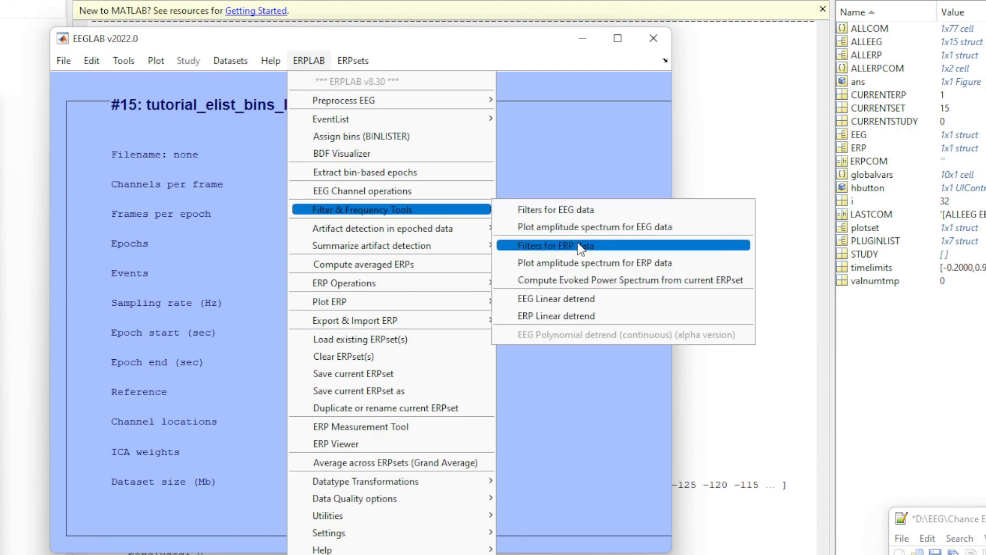
pyautogui.click(609, 246)
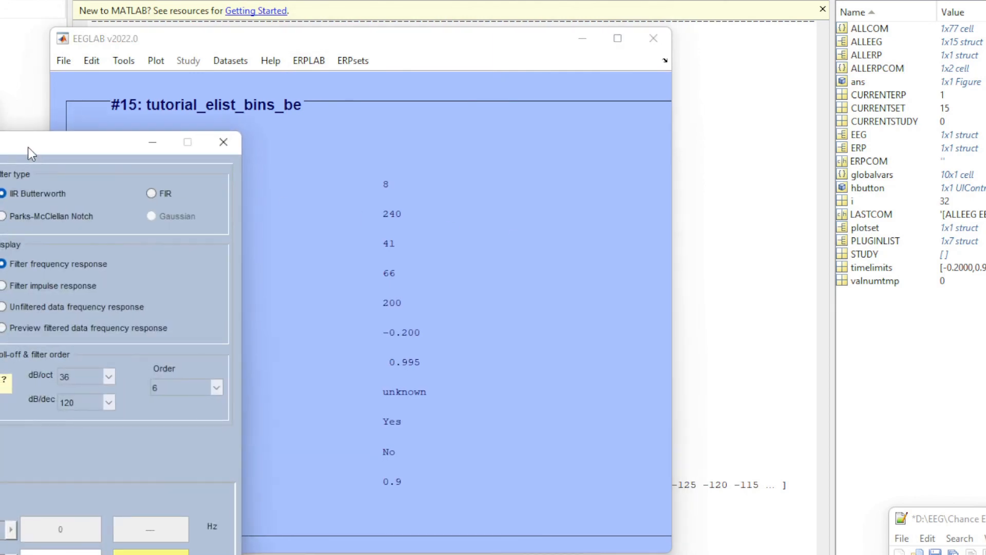
pyautogui.moveTo(26, 147); pyautogui.dragTo(584, 15)
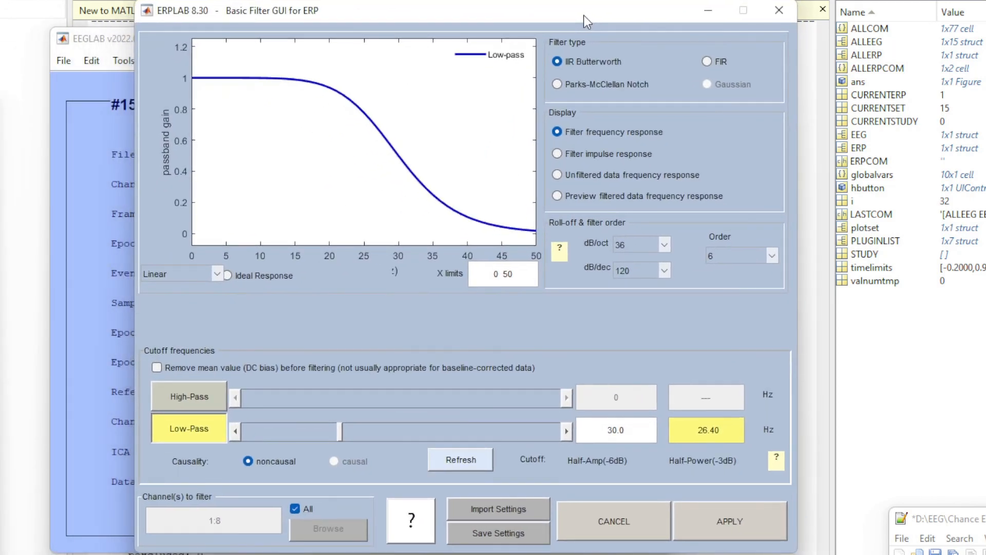
pyautogui.click(498, 509)
pyautogui.moveTo(424, 35); pyautogui.dragTo(984, 1)
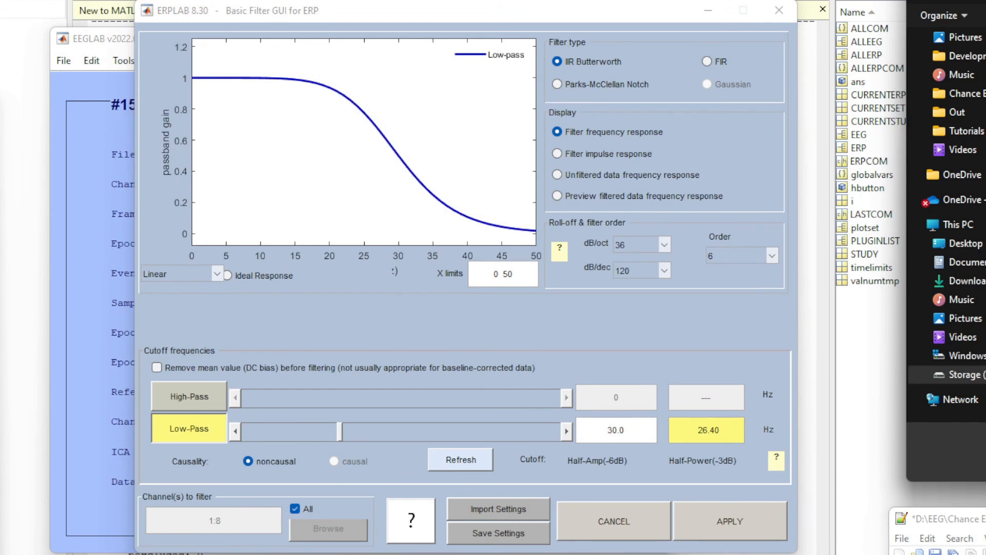
pyautogui.press('Return')
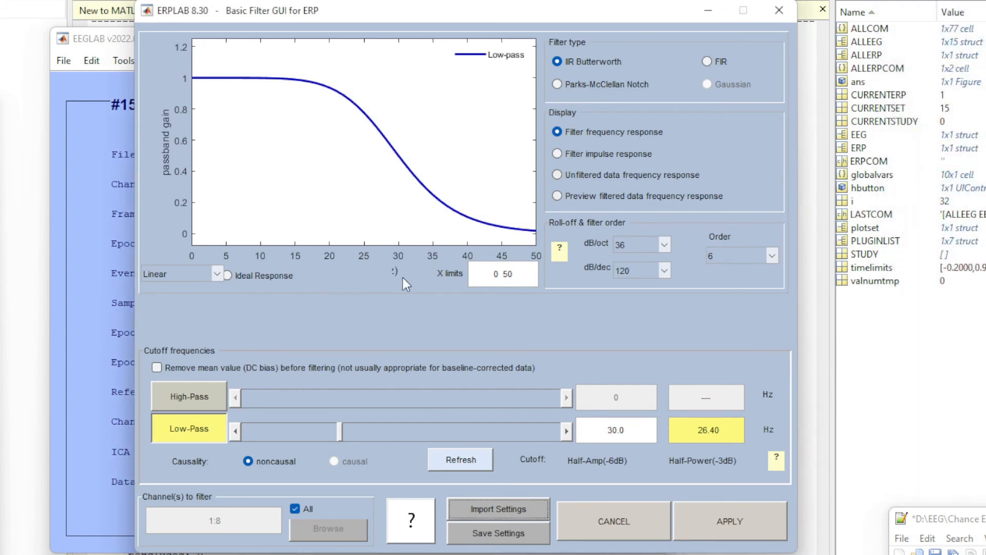
# Apply the 30 Hz low-pass IIR Butterworth filter to all channels and create the result as new erpset erptest2.
pyautogui.moveTo(448, 8); pyautogui.dragTo(430, 8)
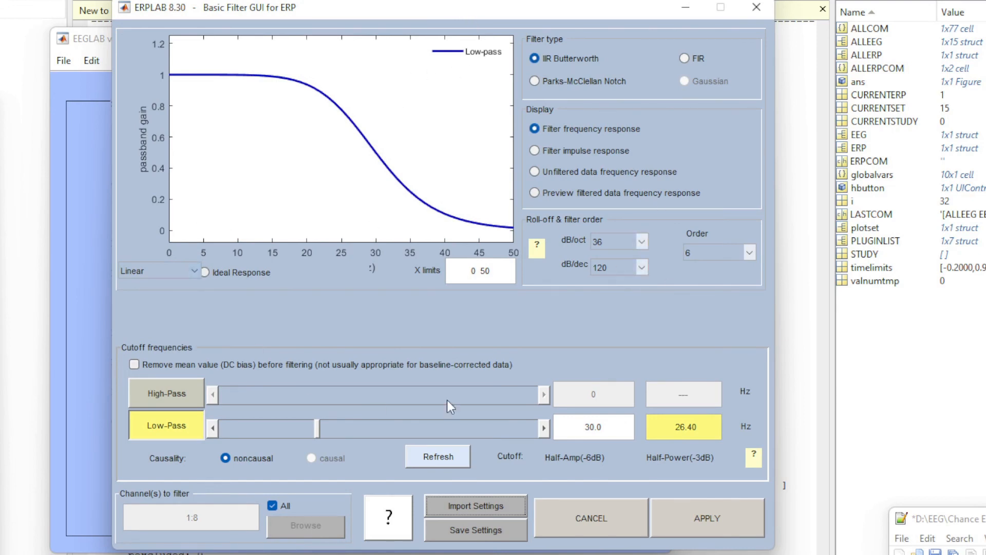
pyautogui.click(709, 528)
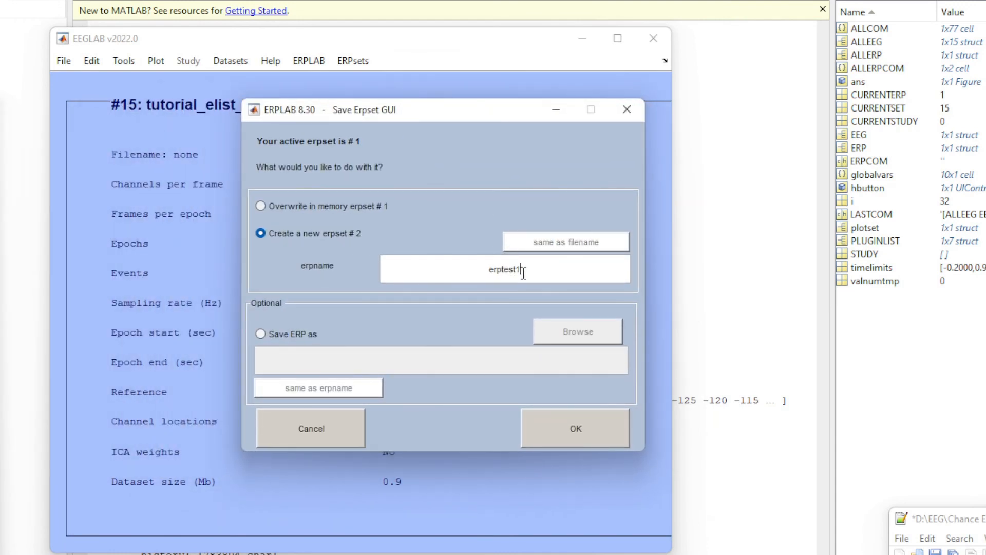
pyautogui.press('BackSpace')
pyautogui.write('2')
pyautogui.click(550, 432)
# Check the list of erpsets and compare it with the list of datasets.
pyautogui.click(340, 61)
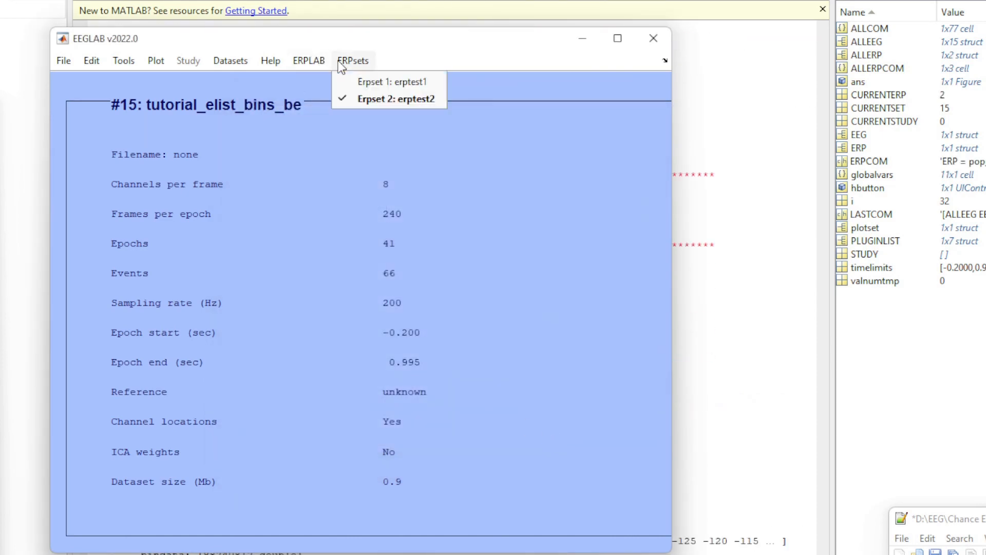
pyautogui.moveTo(230, 65)
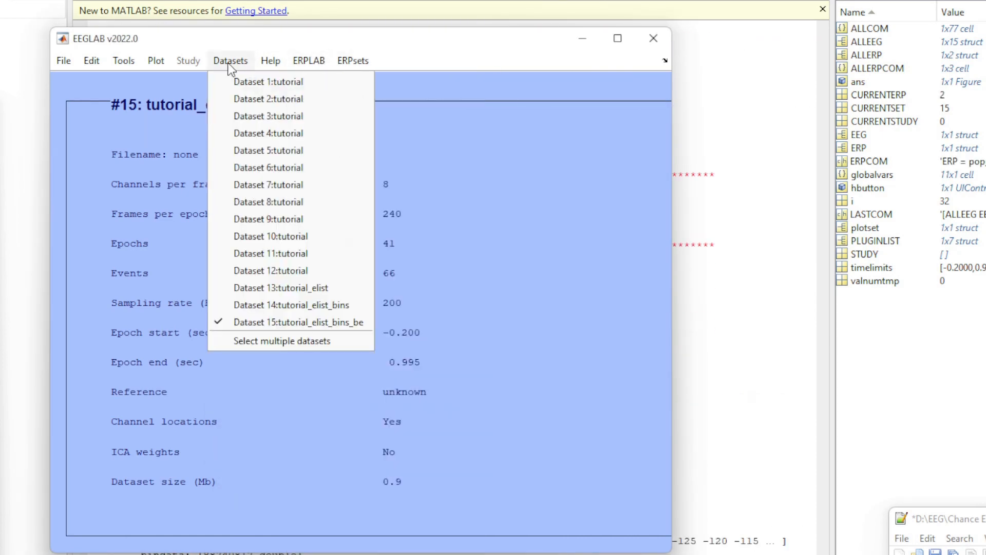
pyautogui.moveTo(363, 66)
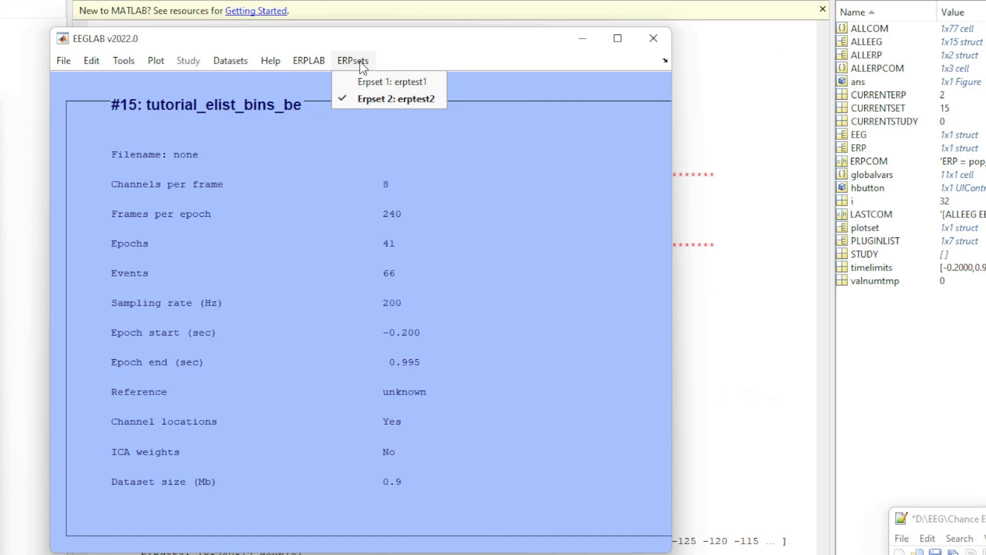
# Open the ERP waveform plotting settings for erptest2 and bring the whole plotting window into view.
pyautogui.moveTo(321, 65)
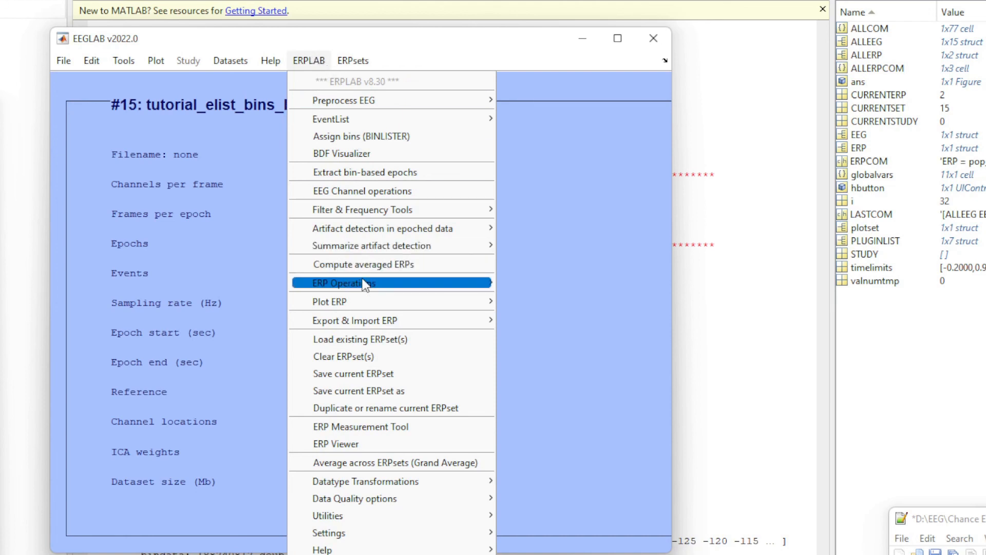
pyautogui.moveTo(364, 285)
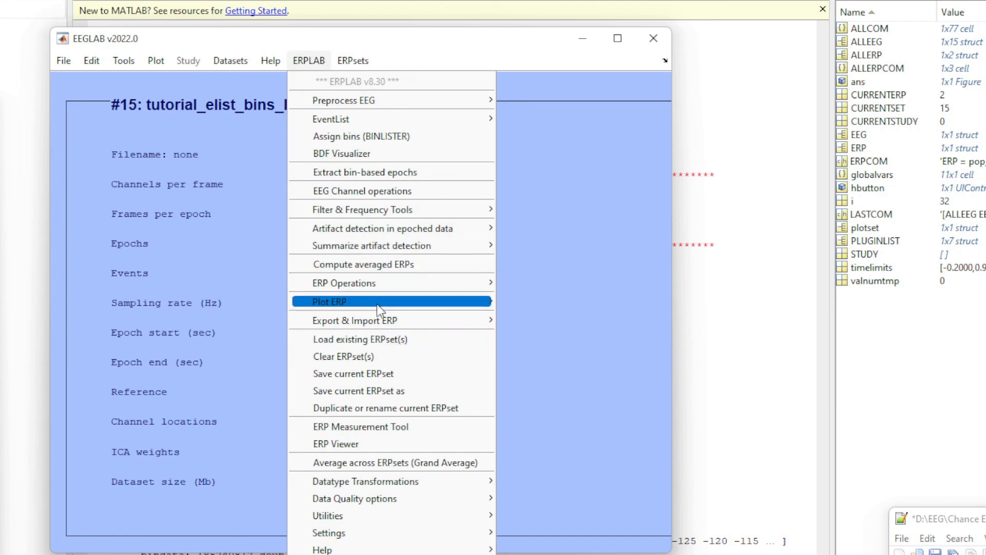
pyautogui.moveTo(387, 304)
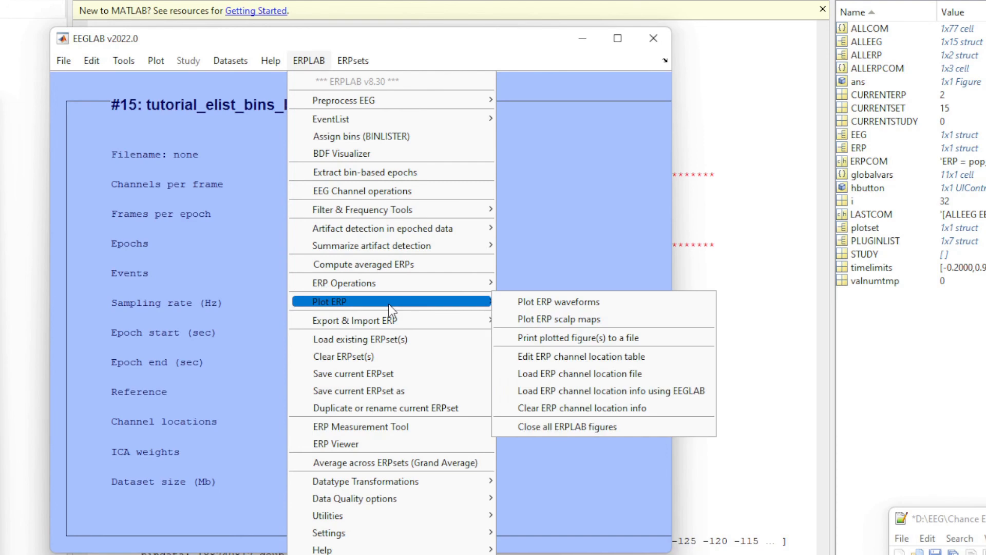
pyautogui.click(619, 303)
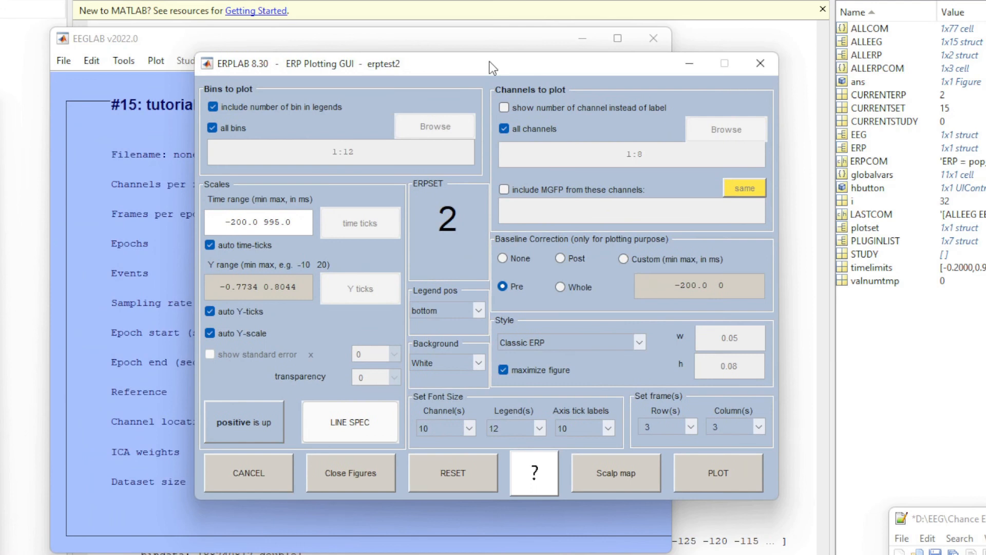
pyautogui.moveTo(490, 62); pyautogui.dragTo(417, 71)
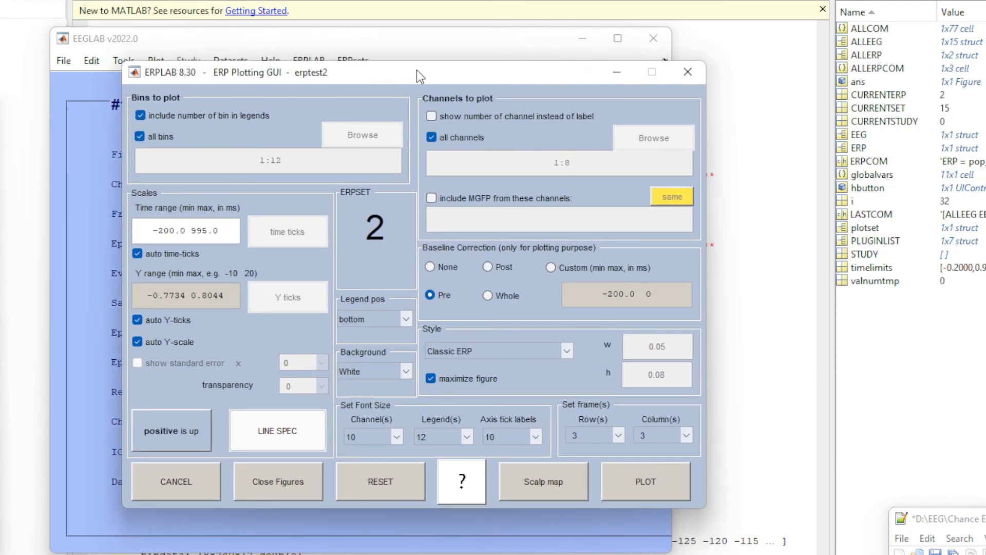
# Restrict the bins to plot to BIN9 regular and BIN10 primed and plot their waveforms for all channels.
pyautogui.click(140, 137)
pyautogui.click(374, 137)
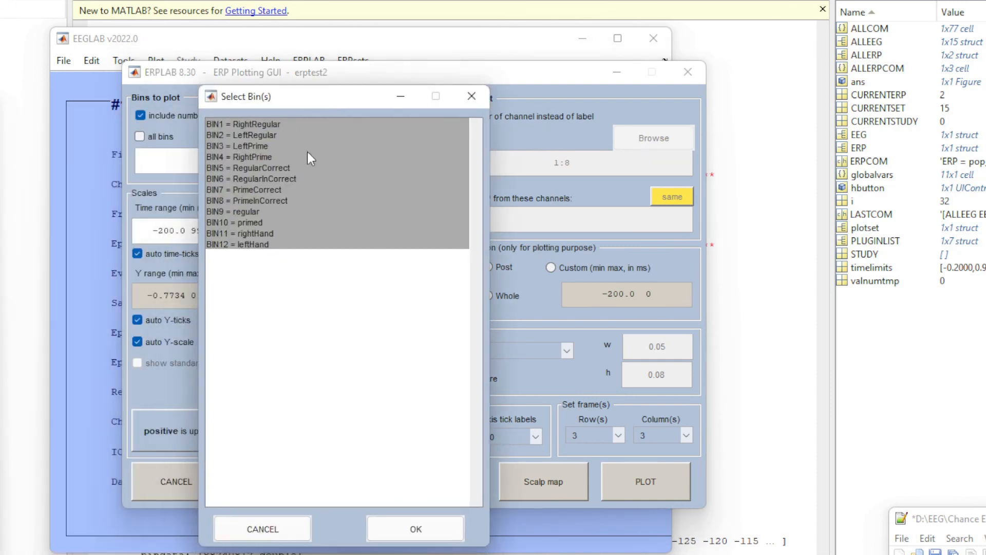
pyautogui.click(292, 211)
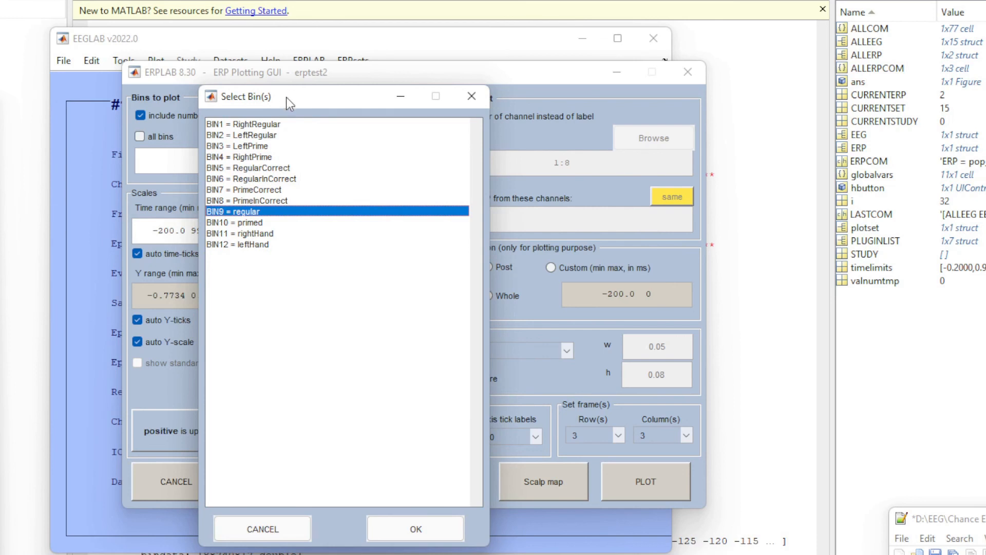
pyautogui.moveTo(288, 99); pyautogui.dragTo(366, 107)
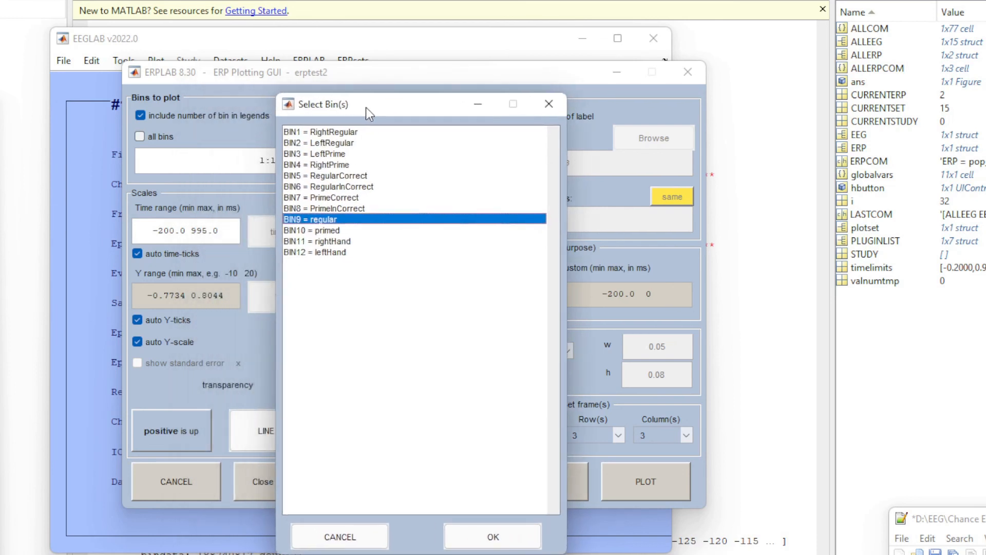
pyautogui.keyDown('ctrl'); pyautogui.click(339, 231); pyautogui.keyUp('ctrl')
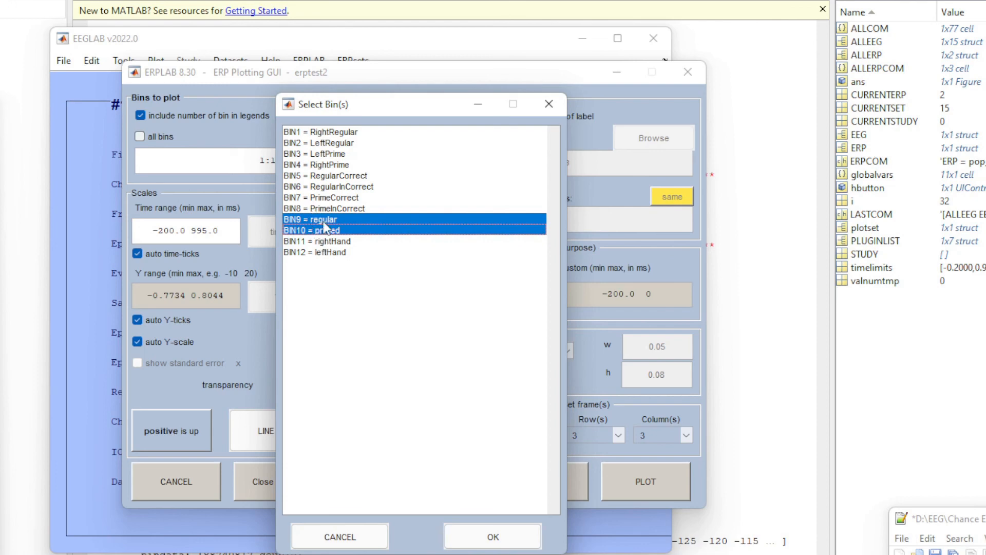
pyautogui.click(493, 536)
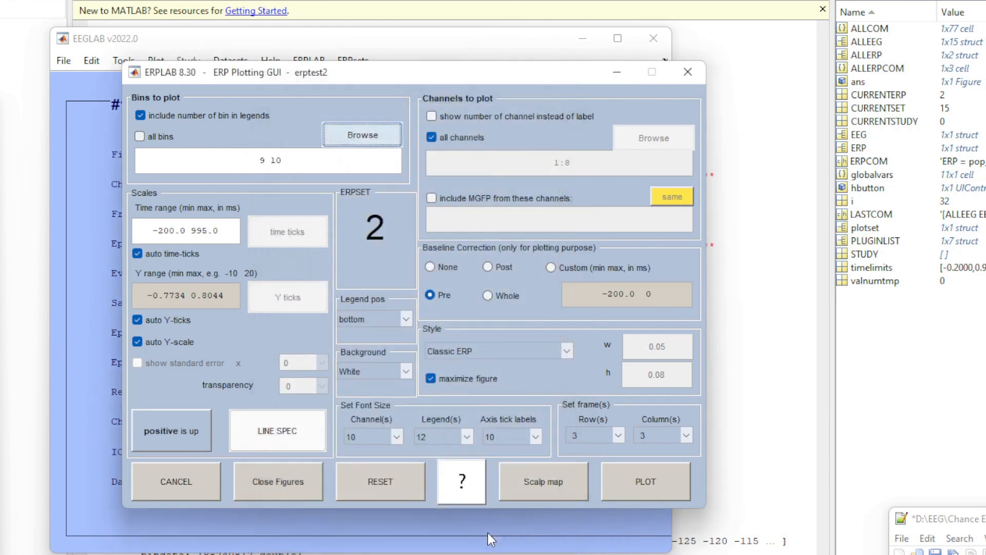
pyautogui.click(625, 488)
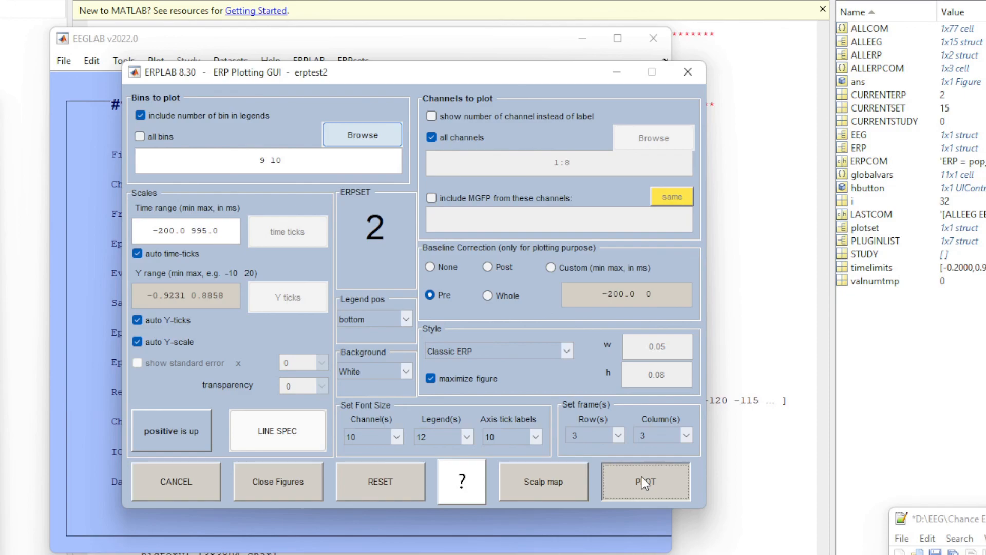
pyautogui.click(641, 477)
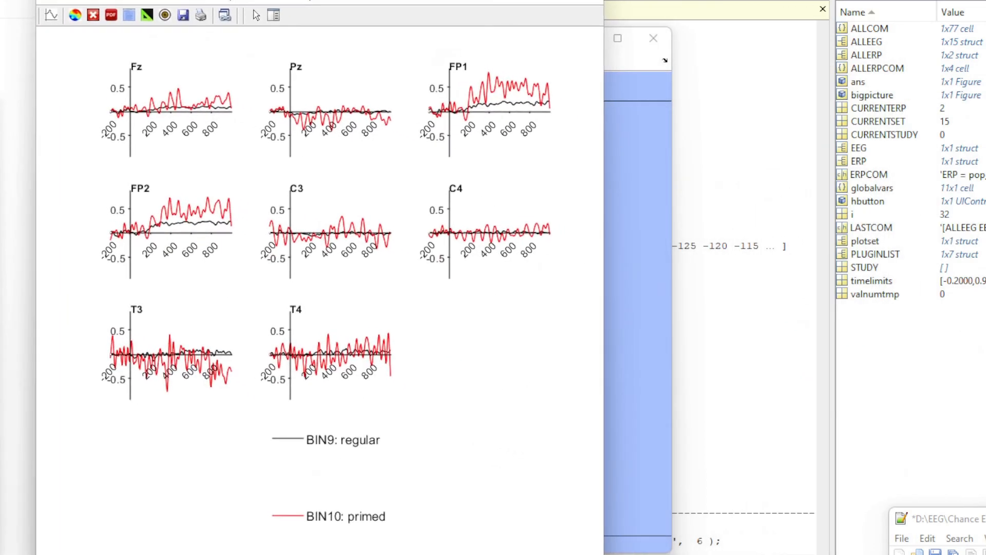
# Enlarge the waveform figure and reposition it to examine the channel plots and the legend for both bins.
pyautogui.moveTo(220, 0); pyautogui.dragTo(224, 0)
pyautogui.moveTo(608, 554); pyautogui.dragTo(985, 554)
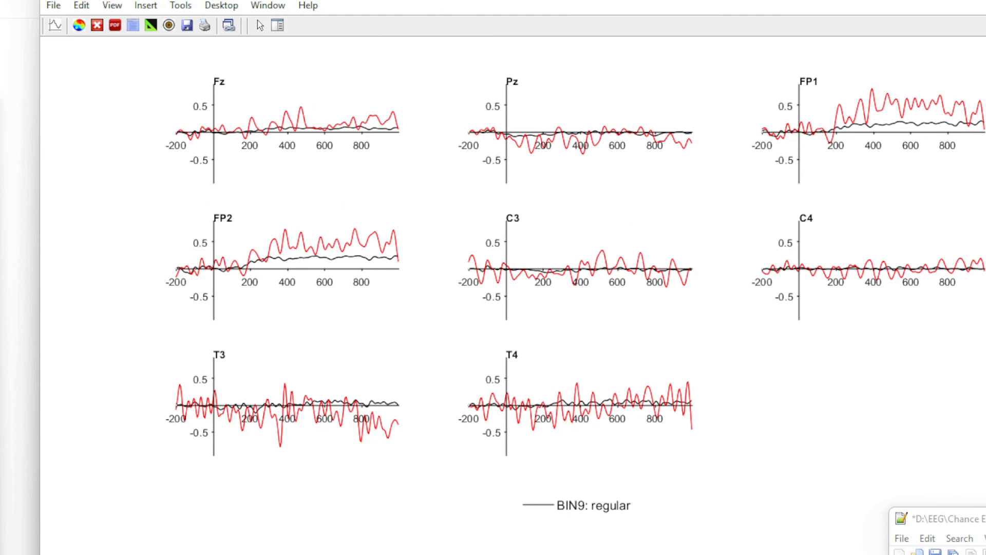
pyautogui.moveTo(360, 0); pyautogui.dragTo(327, 0)
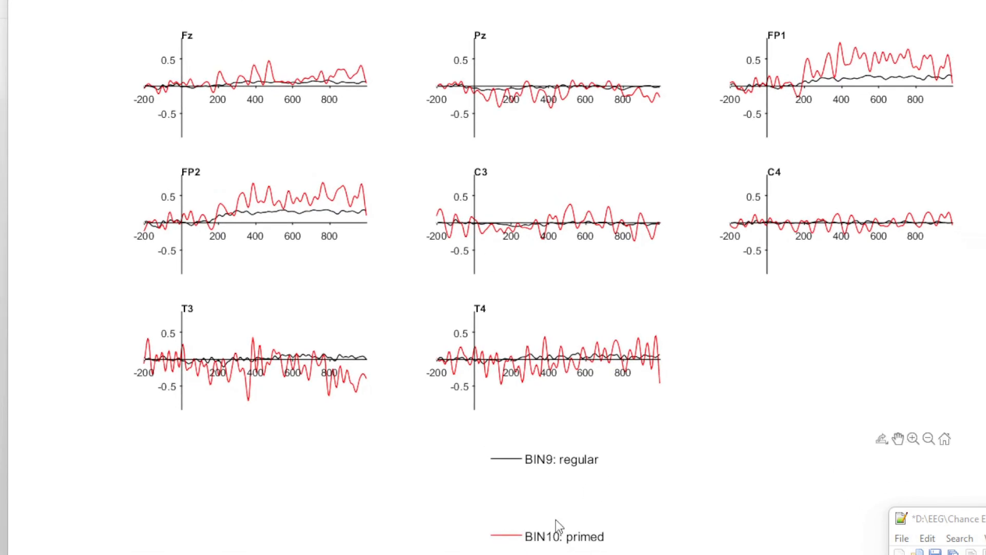
pyautogui.moveTo(422, 0); pyautogui.dragTo(441, 0)
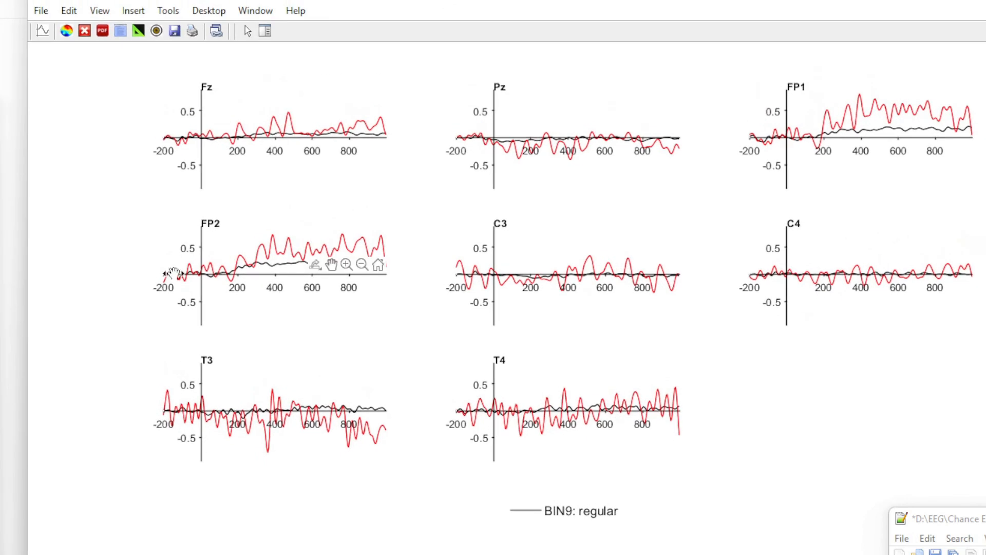